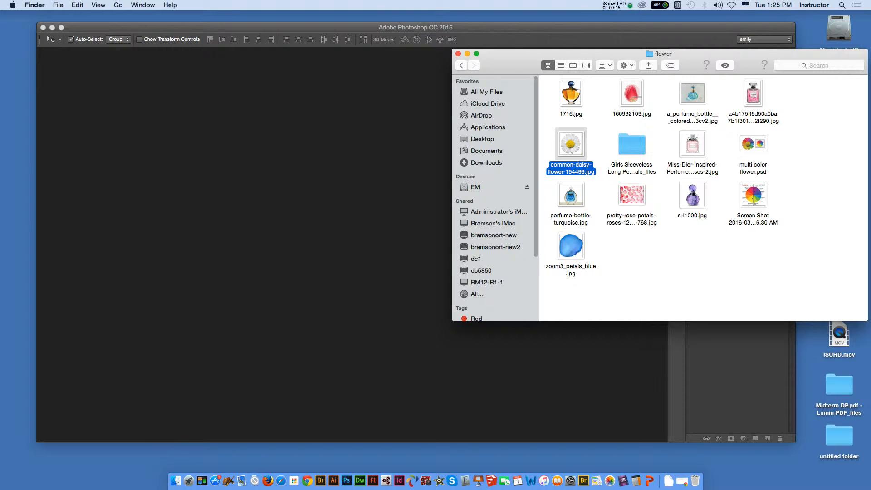
# - Open common-daisy-flower-154499.jpg in Photoshop and convert the image to CMYK color mode
pyautogui.moveTo(571, 144); pyautogui.dragTo(344, 468)
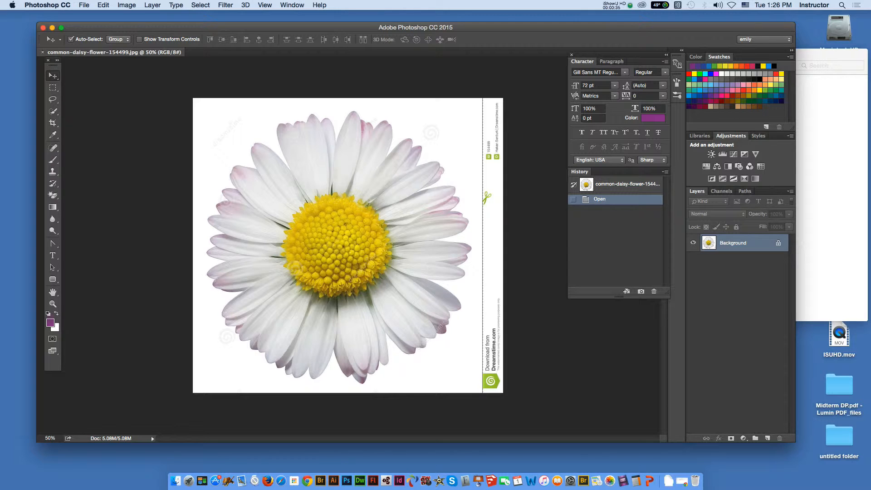
pyautogui.click(127, 5)
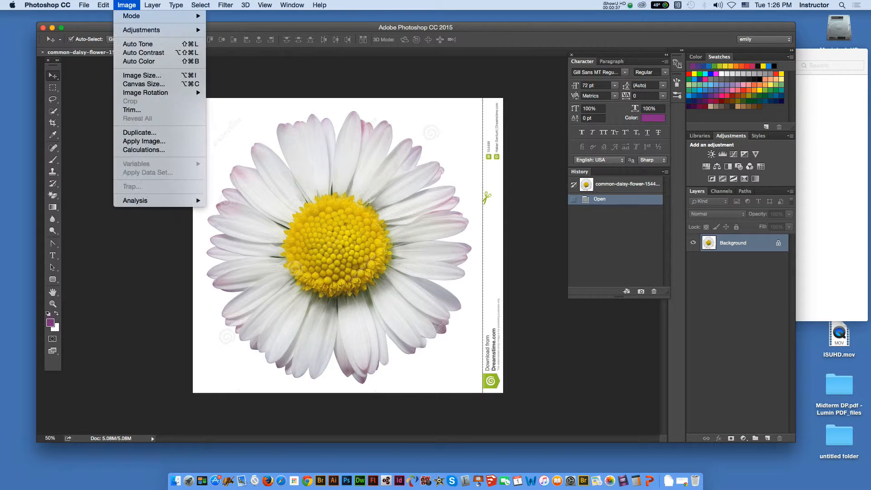
pyautogui.moveTo(131, 16)
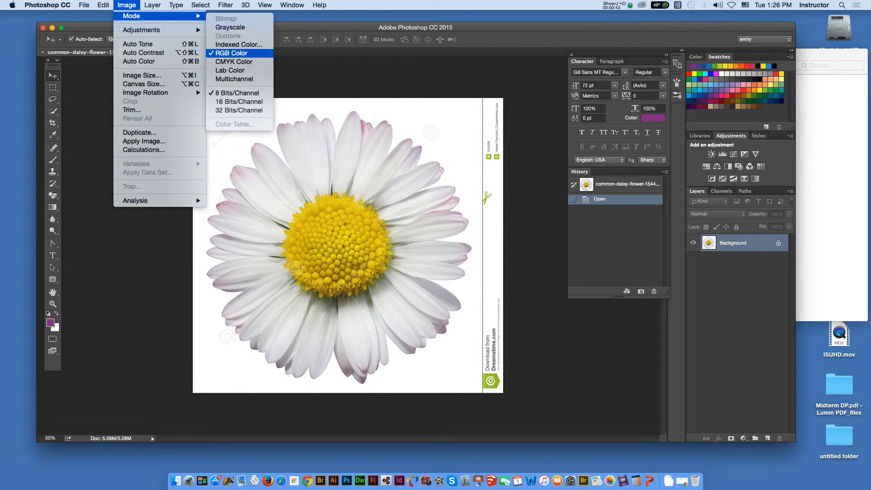
pyautogui.click(233, 62)
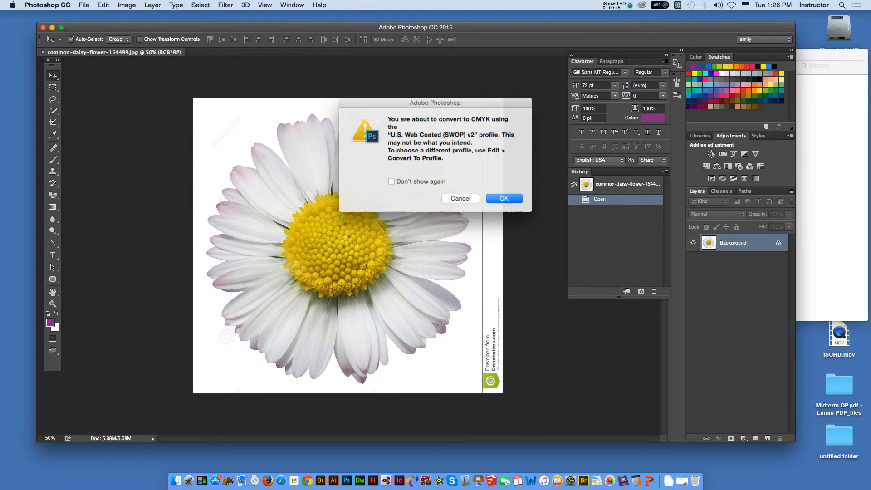
pyautogui.press('Return')
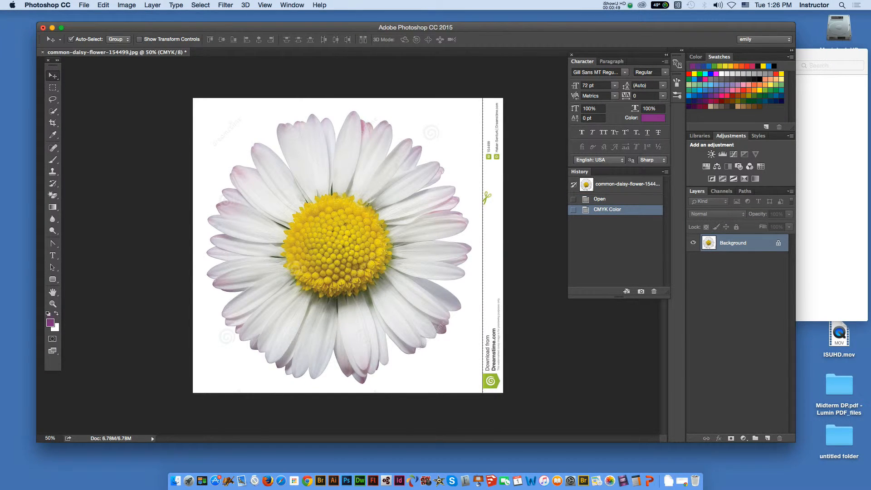
# - Check the daisy image's pixel dimensions and resolution in the Image Size settings
pyautogui.click(126, 5)
pyautogui.click(141, 75)
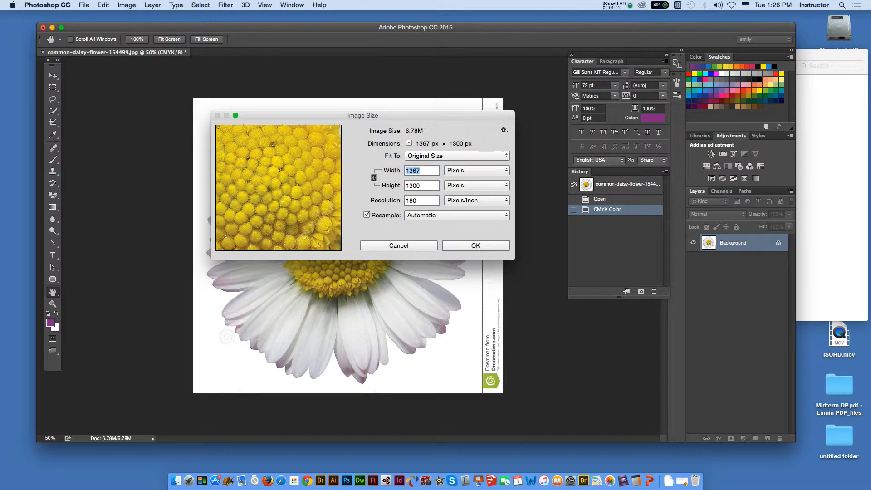
pyautogui.press('Escape')
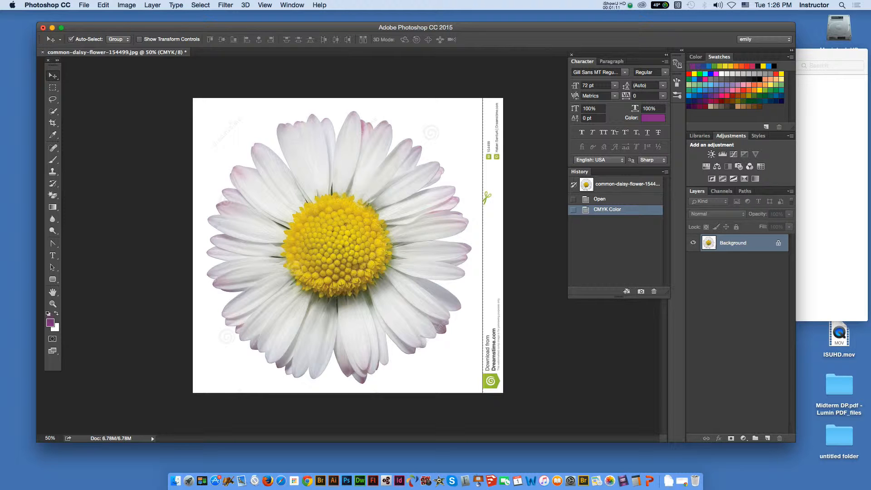
# - Unlock the background layer and crop away the Dreamstime credit strip along the daisy image's right edge, using the Ratio setting
pyautogui.click(778, 243)
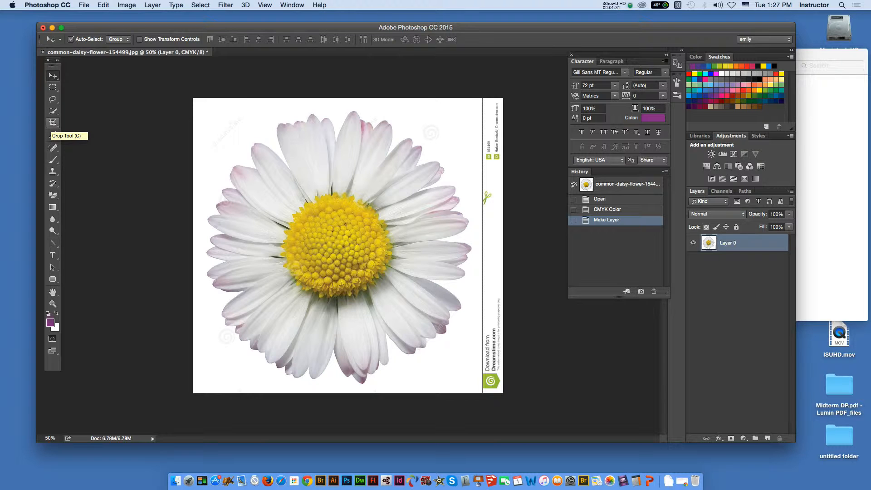
pyautogui.click(53, 123)
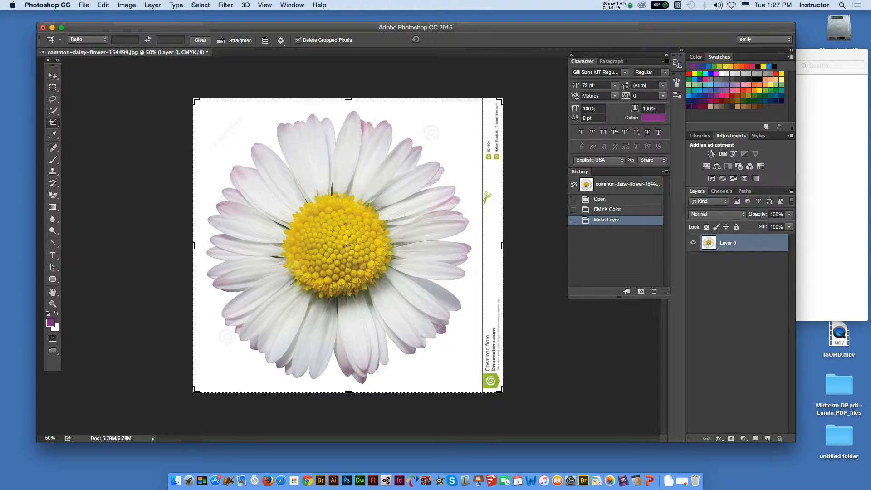
pyautogui.click(88, 40)
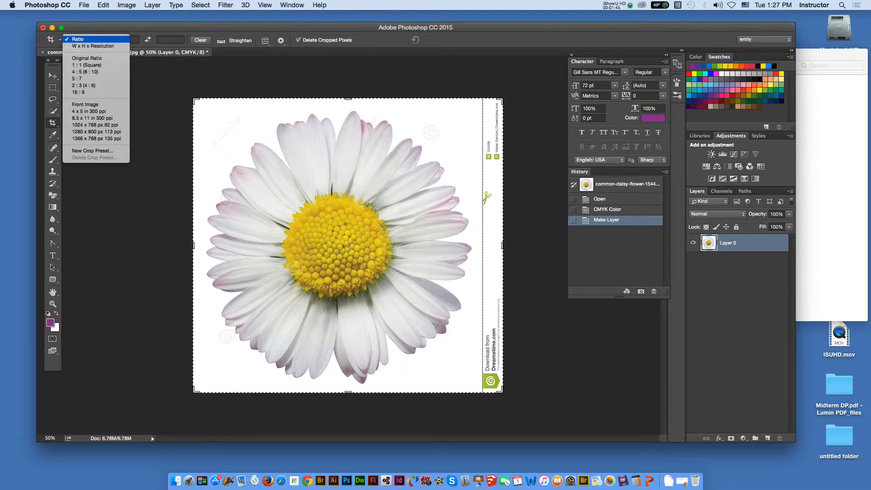
pyautogui.click(78, 40)
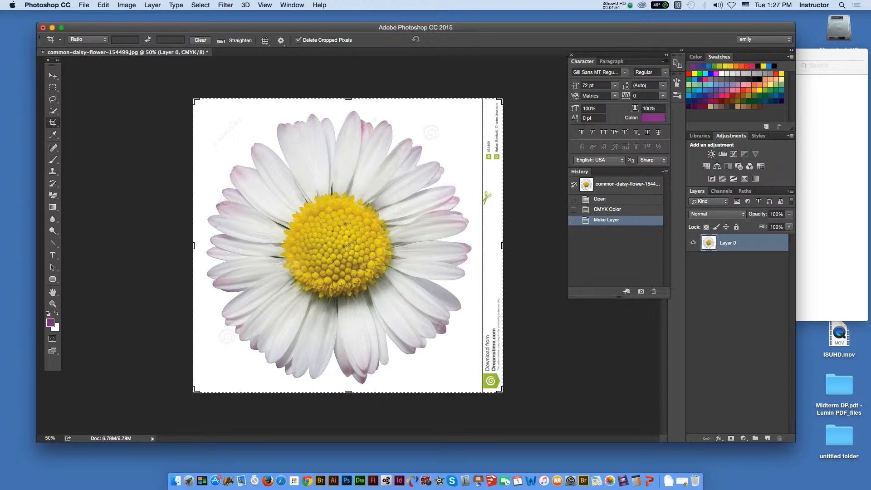
pyautogui.moveTo(502, 246); pyautogui.dragTo(490, 242)
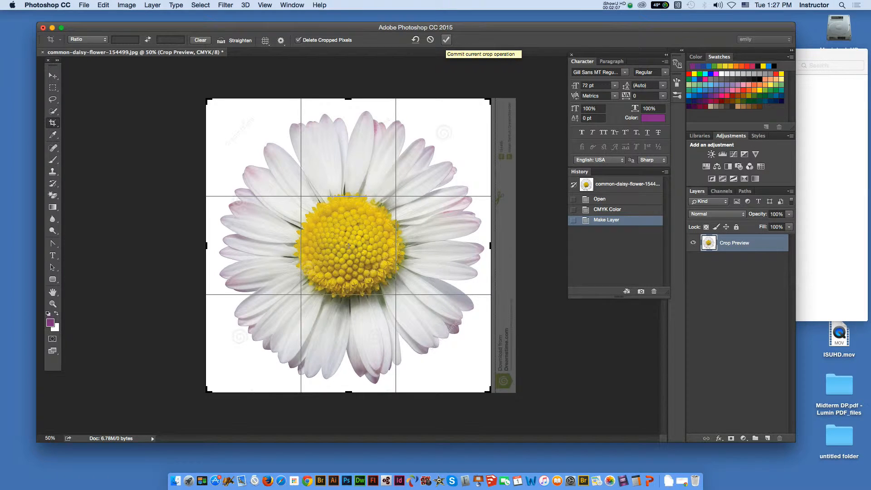
pyautogui.click(446, 40)
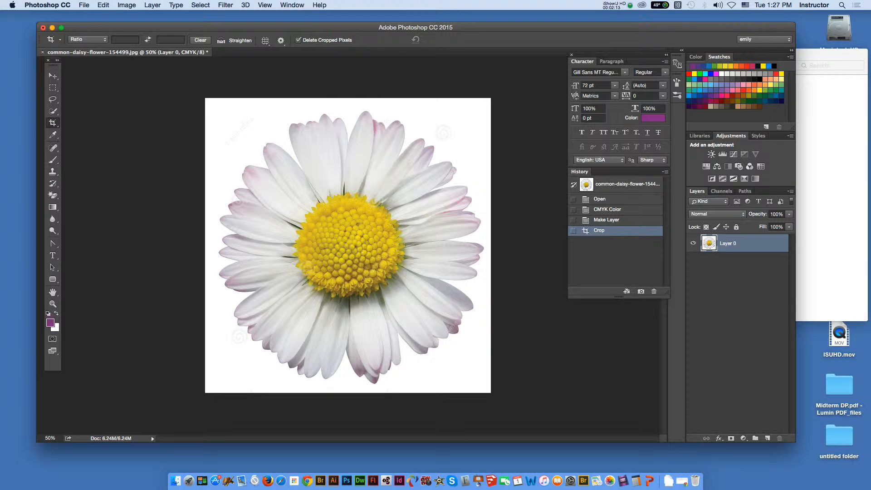
pyautogui.press('v')
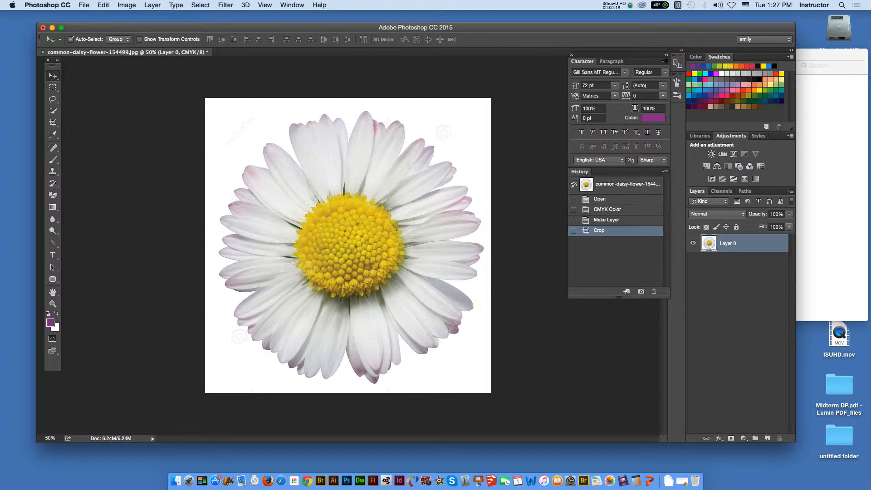
# - Extend the canvas to the right of the daisy by anchoring it middle-left and setting the width to 12 inches
pyautogui.click(126, 5)
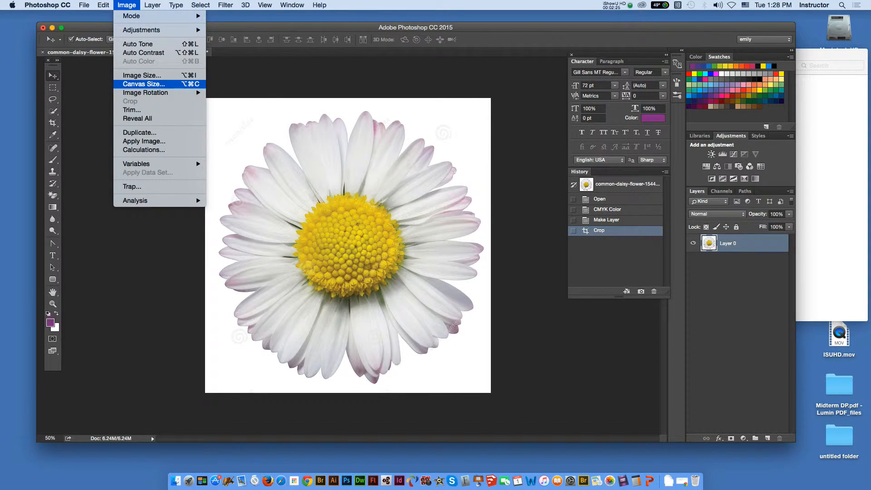
pyautogui.click(144, 84)
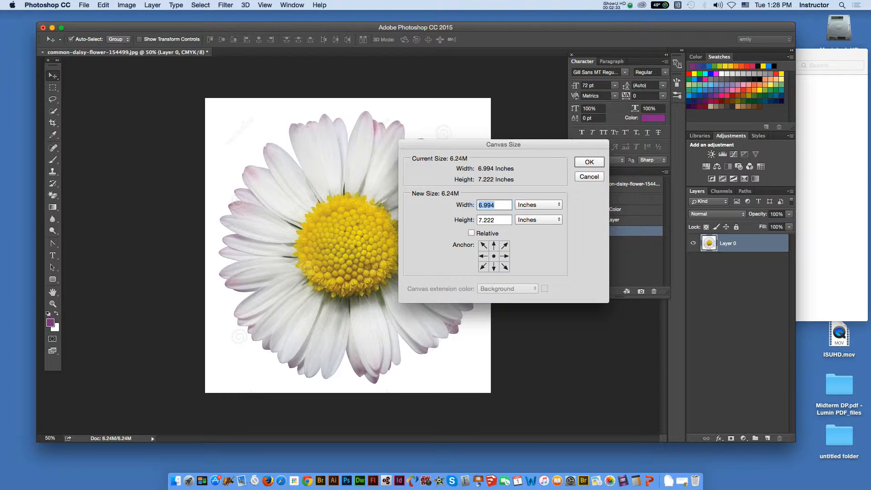
pyautogui.click(483, 257)
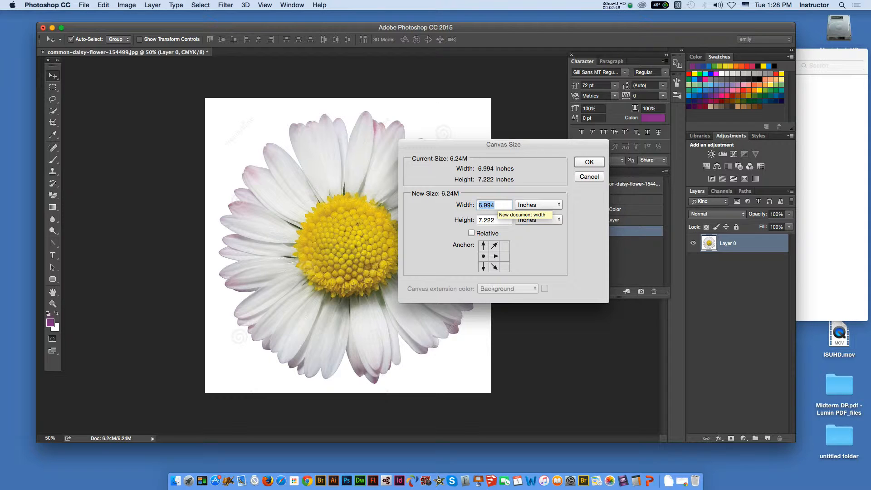
pyautogui.write('12')
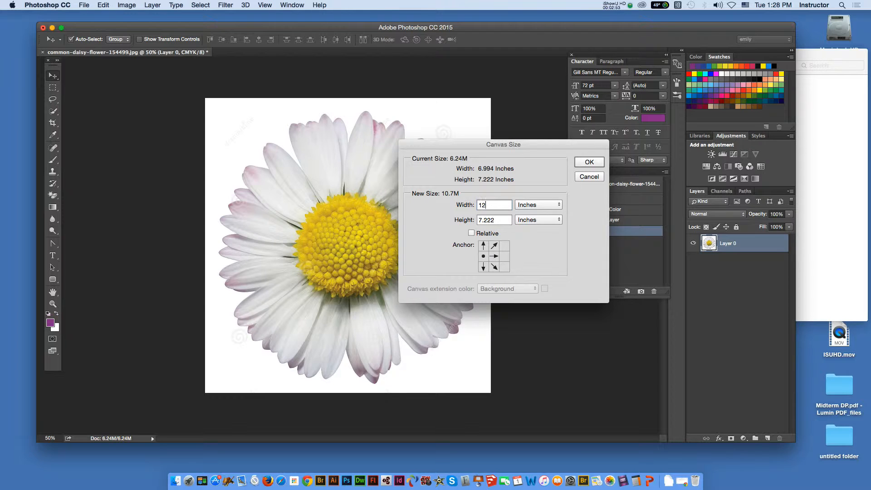
pyautogui.press('Return')
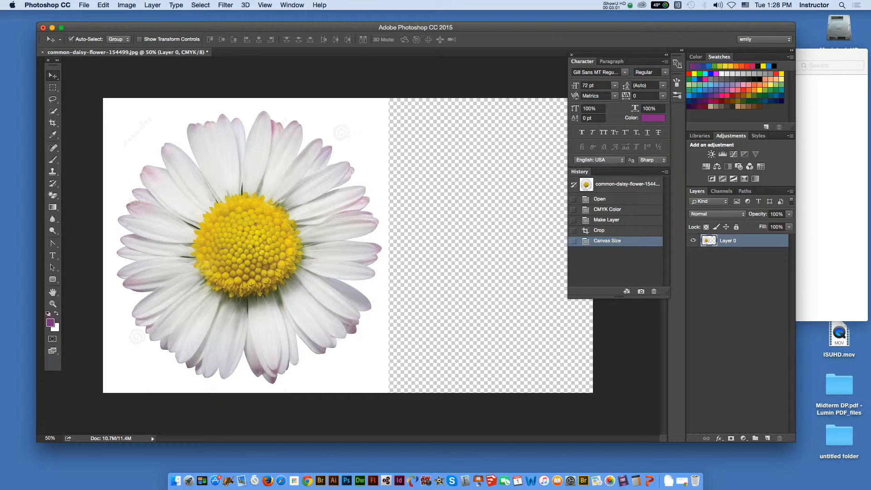
# - Try to select the white background around the daisy with the Magic Wand at tolerance 32
pyautogui.click(52, 111)
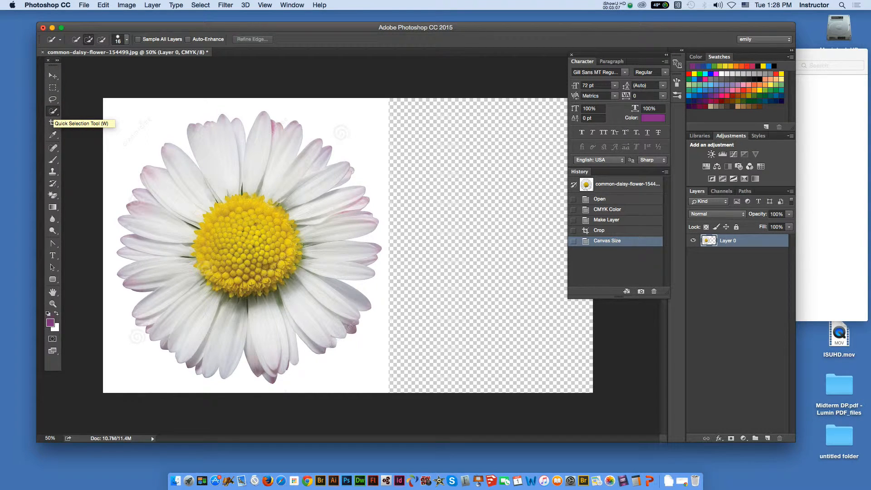
pyautogui.click(76, 39)
pyautogui.rightClick(53, 110)
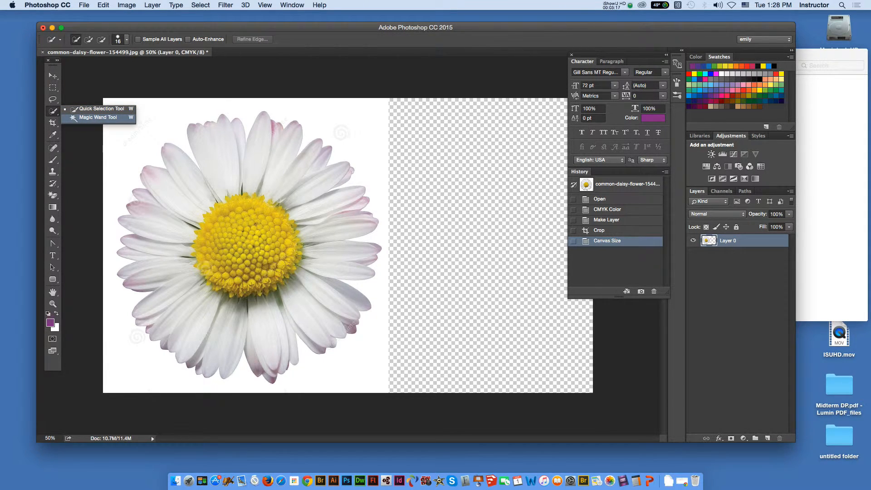
pyautogui.click(97, 117)
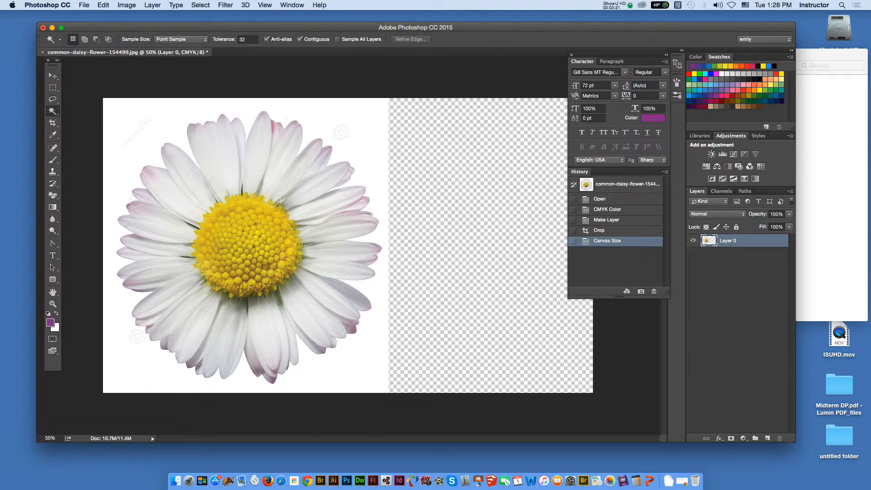
pyautogui.click(126, 123)
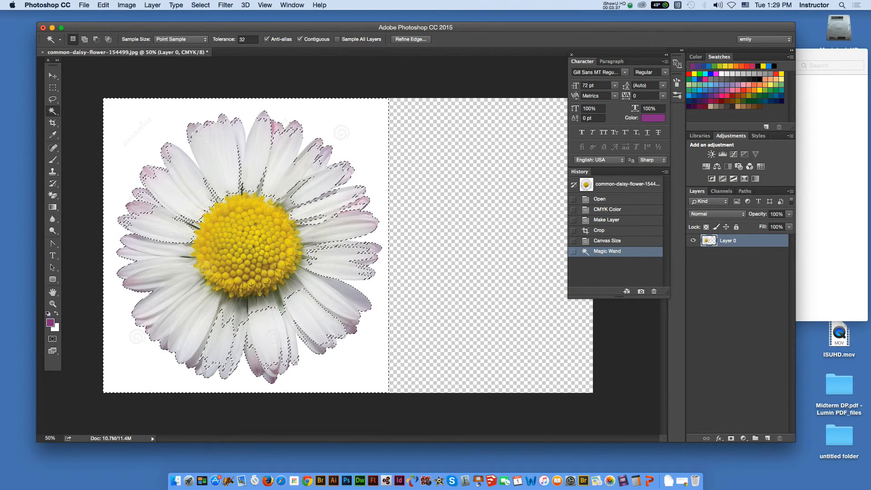
# - Discard the Magic Wand selection and switch to the Quick Selection tool, checking its brush options
pyautogui.click(52, 111)
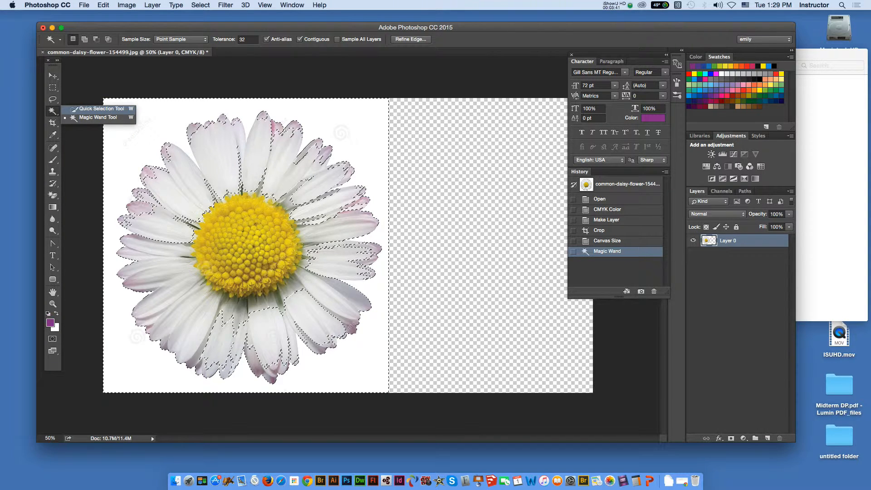
pyautogui.click(98, 109)
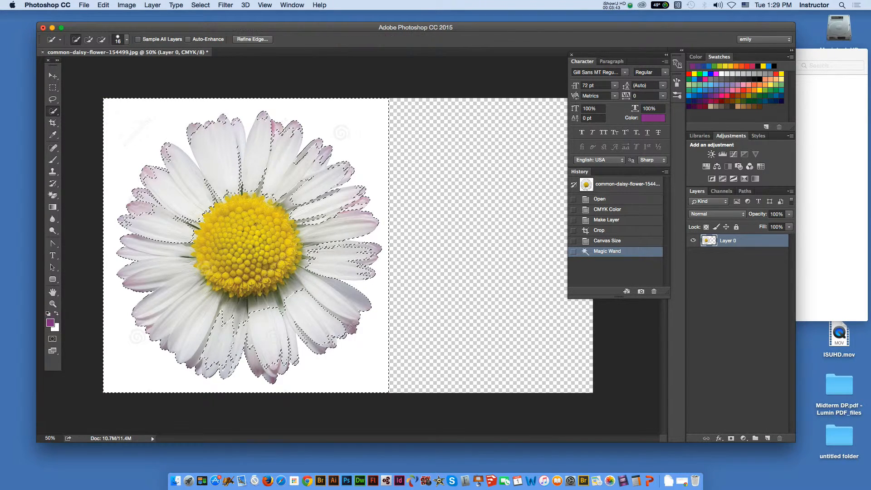
pyautogui.press('super+d')
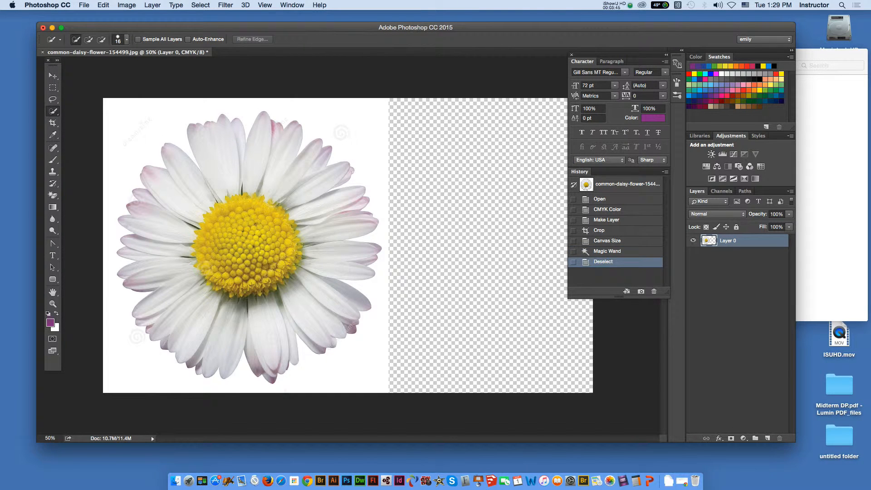
pyautogui.click(60, 40)
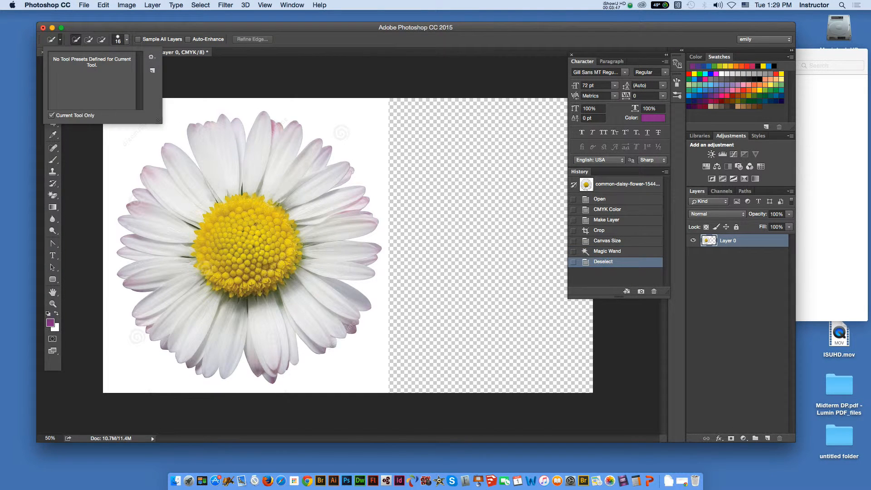
pyautogui.click(60, 40)
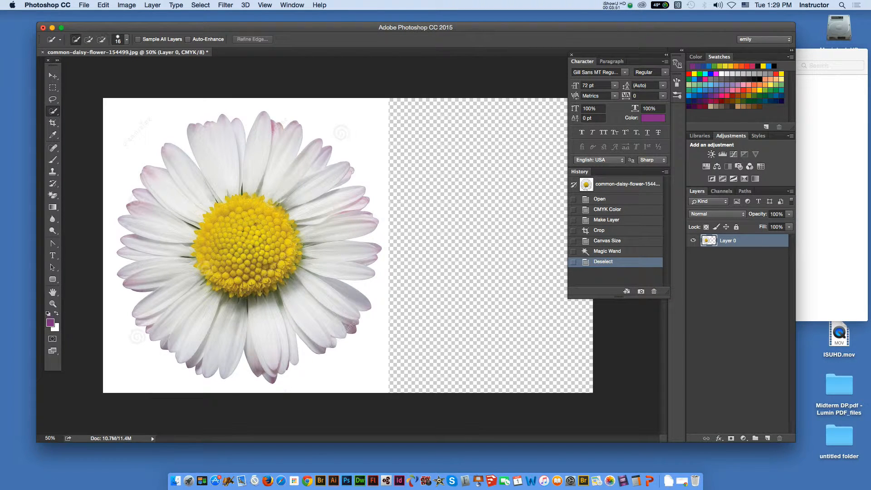
pyautogui.click(127, 39)
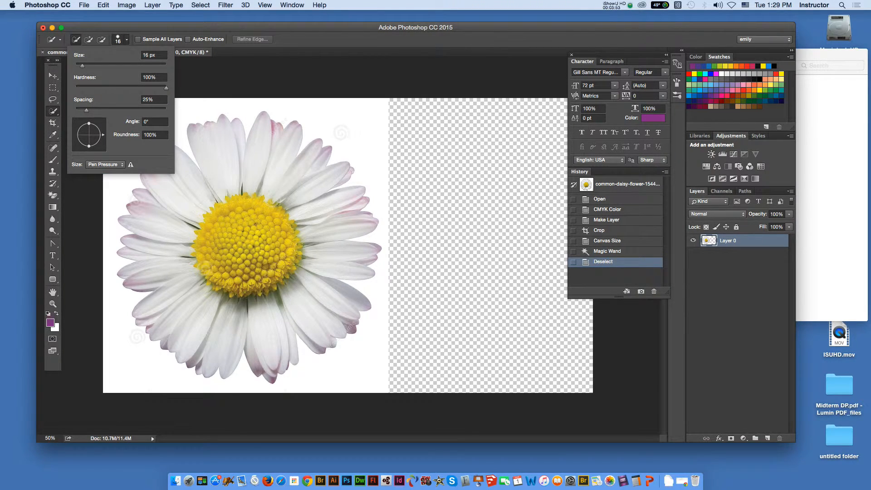
pyautogui.click(127, 40)
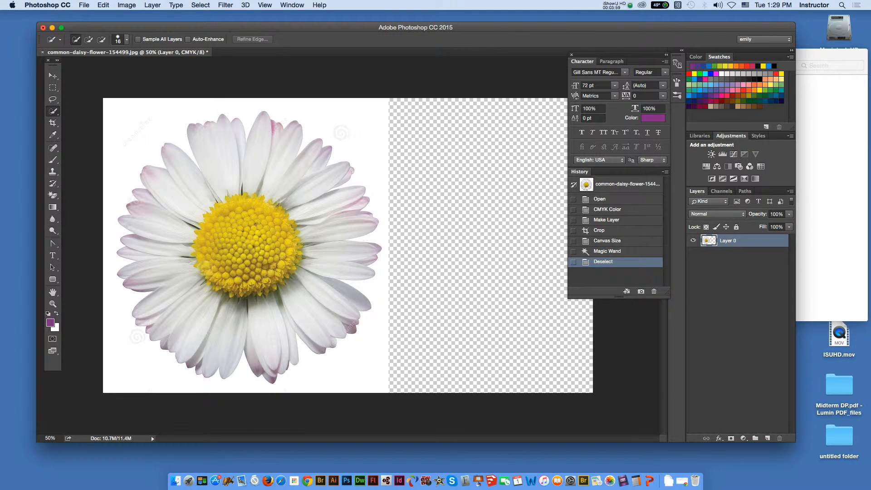
# - Select the white background to the left of and below the daisy with the Quick Selection tool and clear it
pyautogui.click(137, 149)
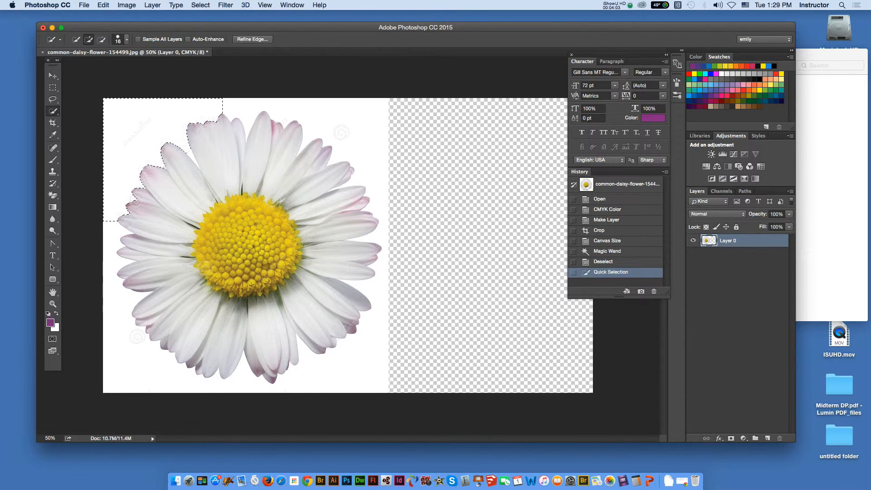
pyautogui.moveTo(117, 205); pyautogui.dragTo(111, 261)
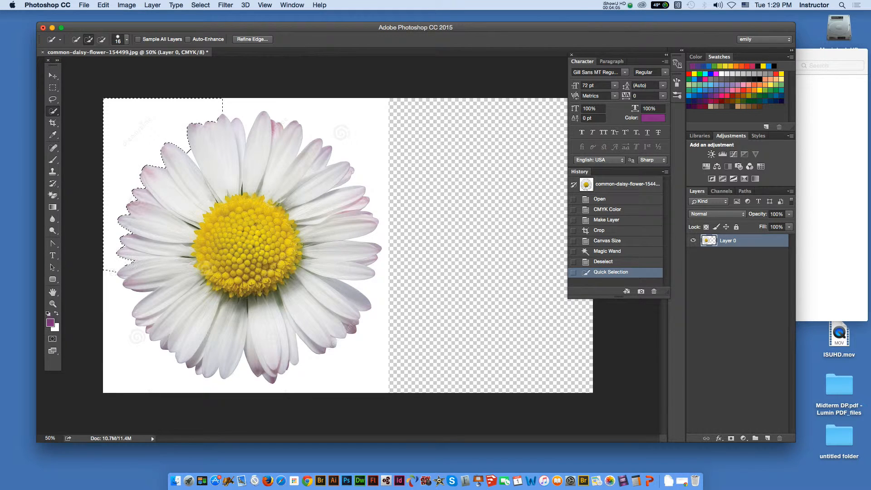
pyautogui.moveTo(112, 293)
pyautogui.mouseDown()
pyautogui.moveTo(210, 384)
pyautogui.moveTo(262, 387)
pyautogui.moveTo(338, 359)
pyautogui.moveTo(381, 361)
pyautogui.moveTo(394, 282)
pyautogui.moveTo(383, 249)
pyautogui.moveTo(389, 222)
pyautogui.moveTo(370, 172)
pyautogui.mouseUp()
pyautogui.press('super+z')
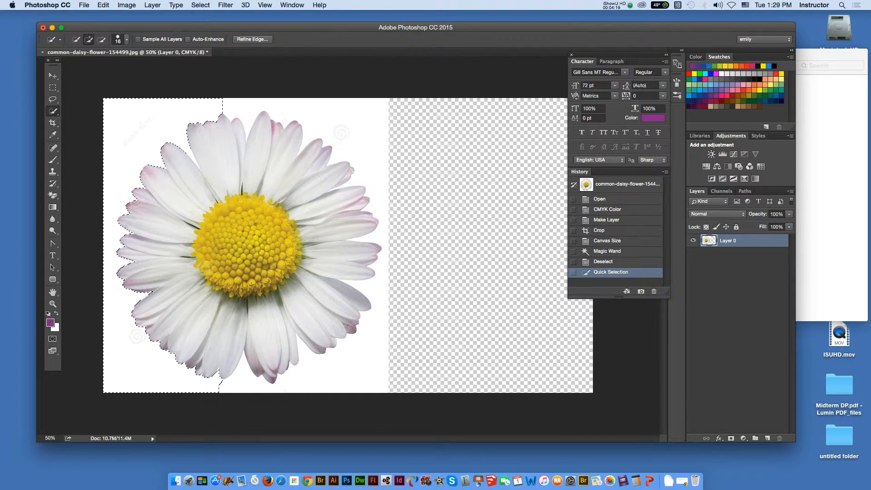
pyautogui.moveTo(373, 343); pyautogui.dragTo(373, 303)
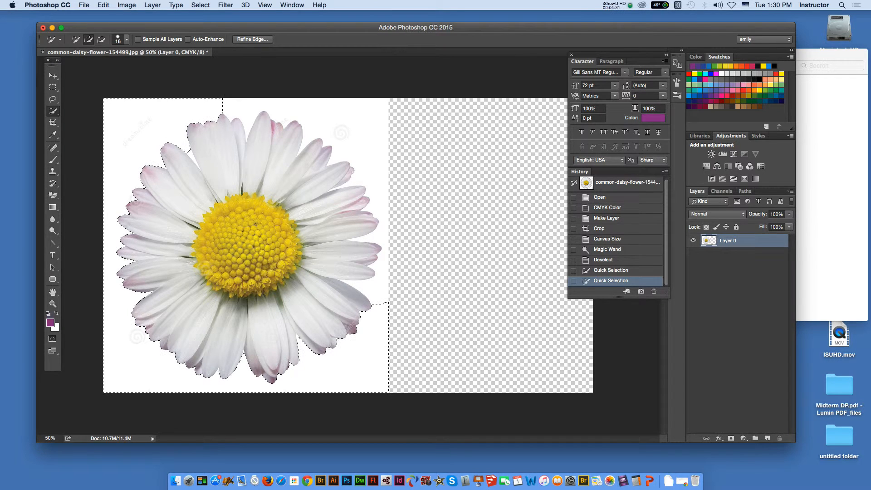
pyautogui.click(104, 5)
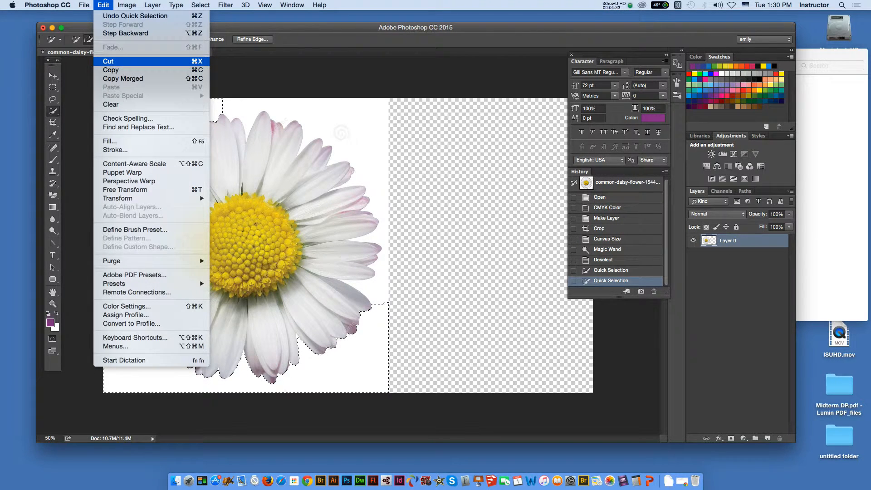
pyautogui.click(108, 61)
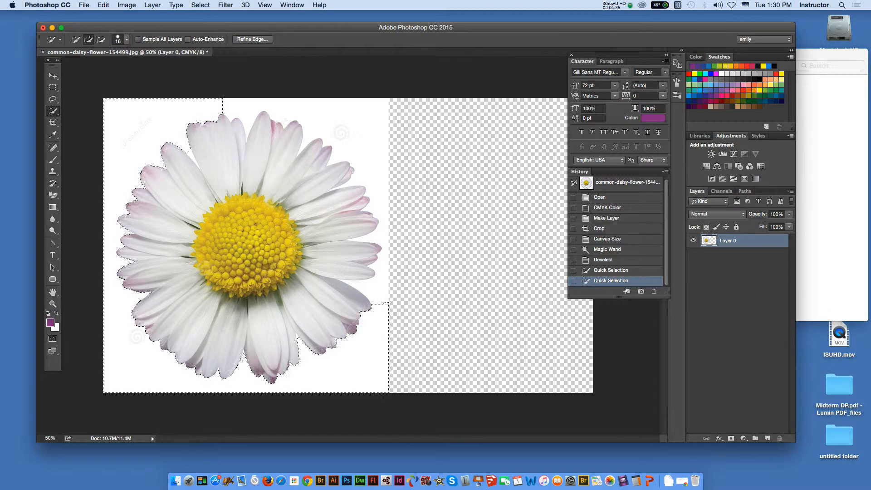
pyautogui.press('Delete')
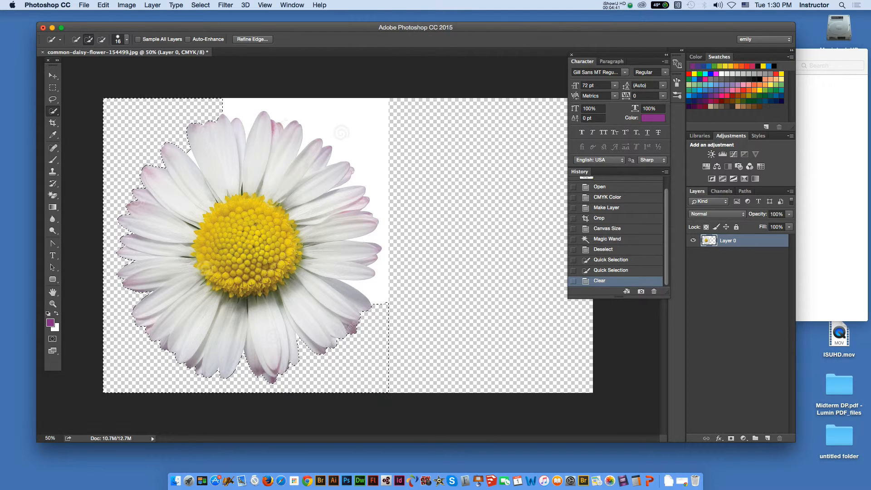
# - Select the remaining white background to the right of and above the daisy with Quick Selection and clear it
pyautogui.moveTo(379, 293)
pyautogui.mouseDown()
pyautogui.moveTo(381, 282)
pyautogui.moveTo(406, 281)
pyautogui.moveTo(409, 263)
pyautogui.moveTo(394, 272)
pyautogui.moveTo(385, 250)
pyautogui.moveTo(384, 163)
pyautogui.moveTo(365, 148)
pyautogui.moveTo(370, 129)
pyautogui.moveTo(390, 129)
pyautogui.mouseUp()
pyautogui.press('Delete')
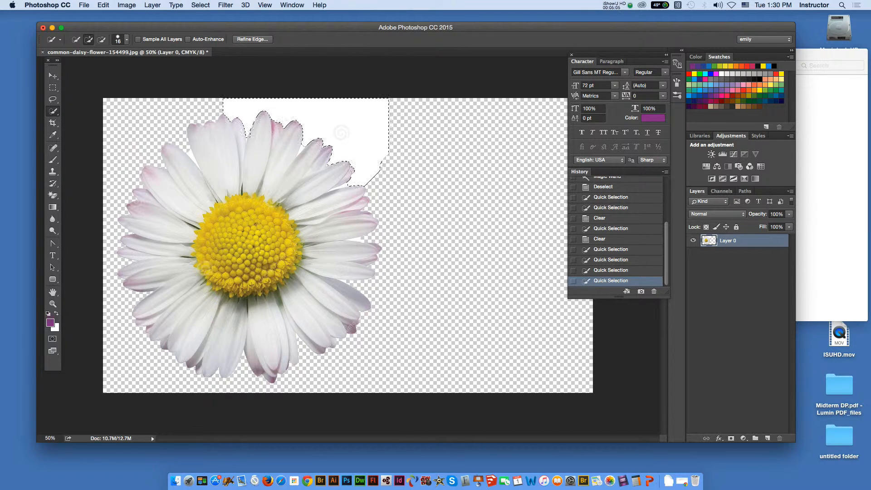
pyautogui.press('alt')
pyautogui.keyDown('alt'); pyautogui.click(247, 137); pyautogui.keyUp('alt')
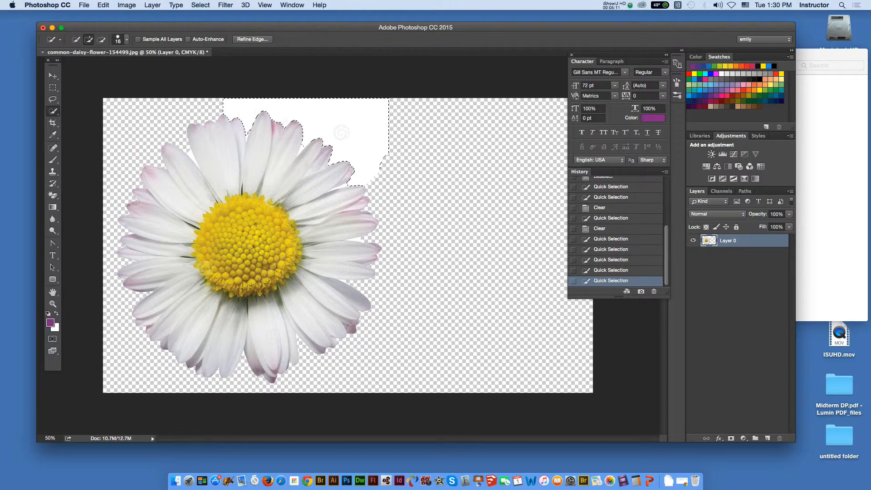
pyautogui.press('Delete')
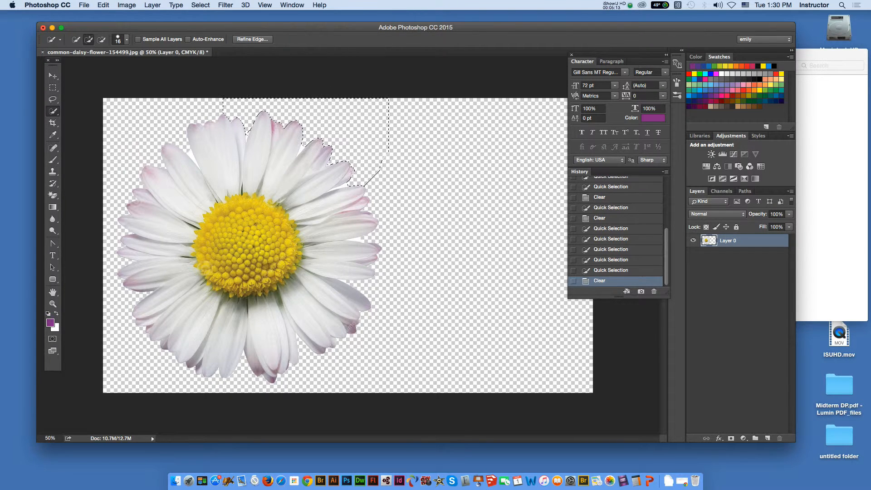
# - Try to select the leftover white sliver between the daisy's upper-right petals with an 11 px Quick Selection brush
pyautogui.click(127, 39)
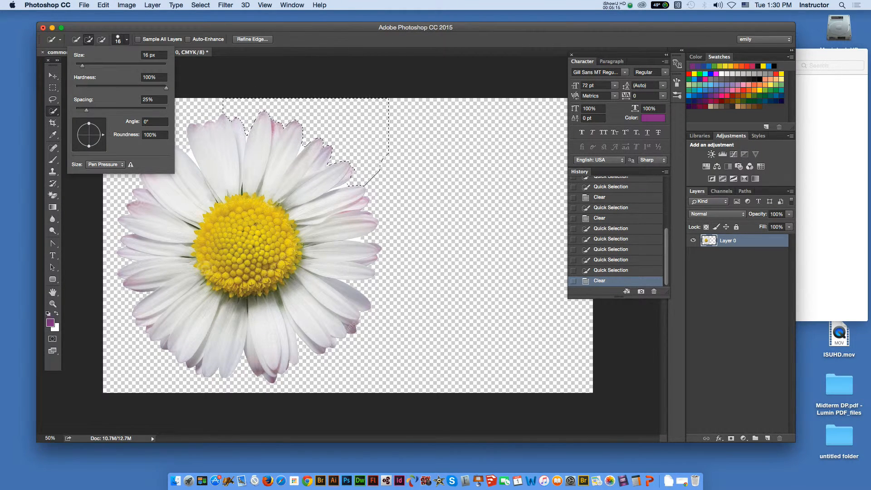
pyautogui.moveTo(82, 66); pyautogui.dragTo(81, 66)
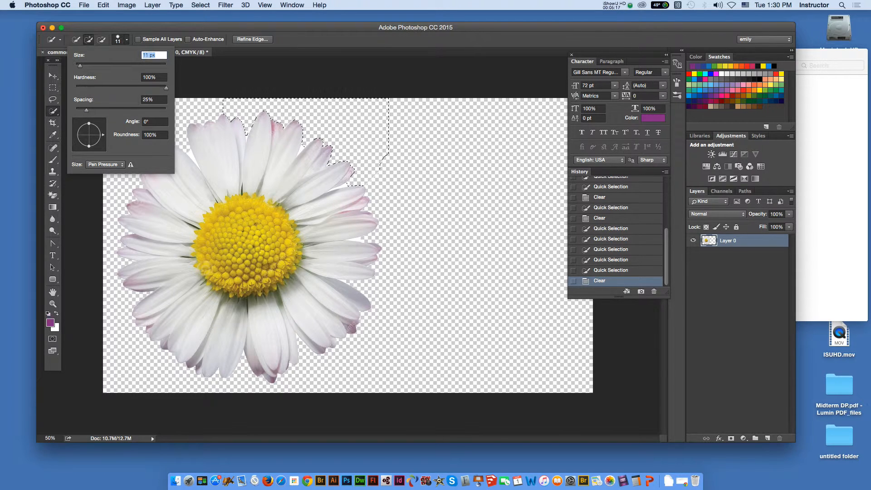
pyautogui.press('Return')
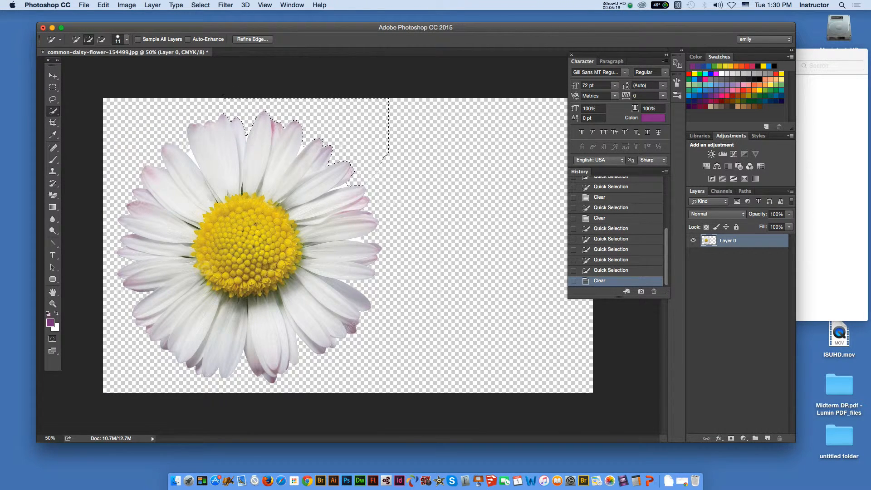
pyautogui.keyDown('alt'); pyautogui.click(344, 186); pyautogui.keyUp('alt')
pyautogui.keyDown('alt'); pyautogui.click(344, 187); pyautogui.keyUp('alt')
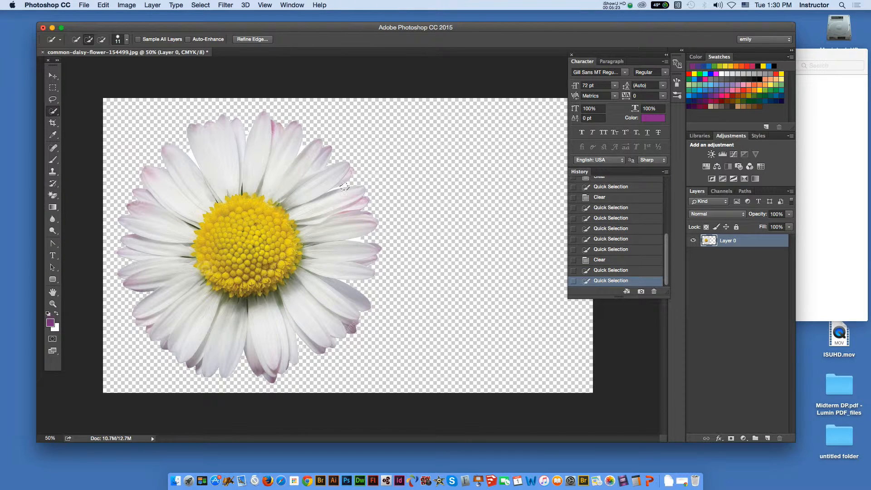
# - Set the Quick Selection brush size to 8 px and retry selecting the white sliver between the upper-right petals
pyautogui.click(126, 39)
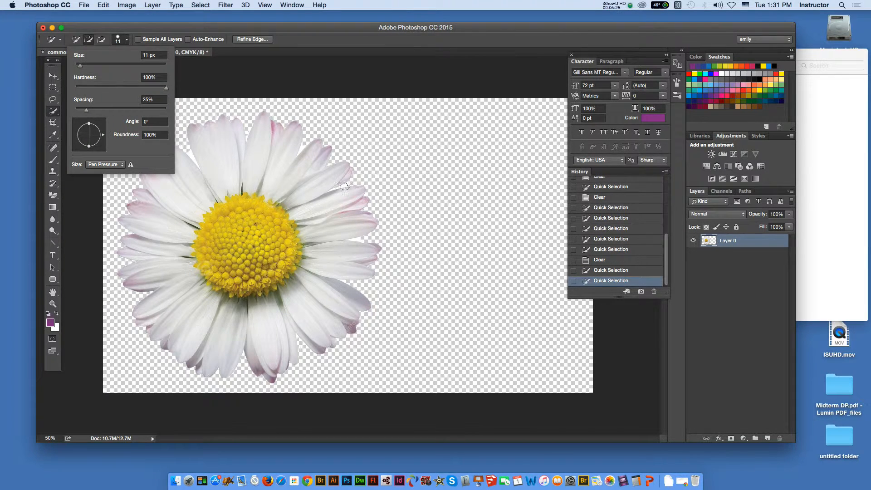
pyautogui.doubleClick(154, 55)
pyautogui.write('8')
pyautogui.press('Return')
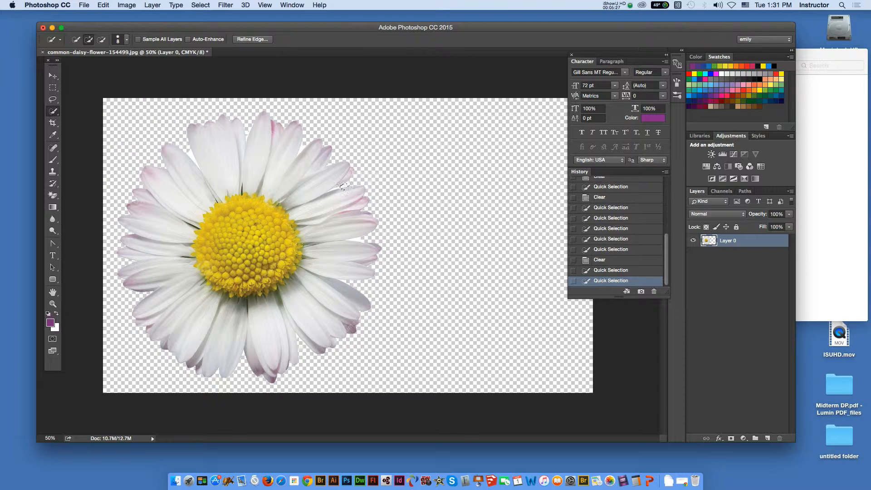
pyautogui.keyDown('alt'); pyautogui.click(345, 186); pyautogui.keyUp('alt')
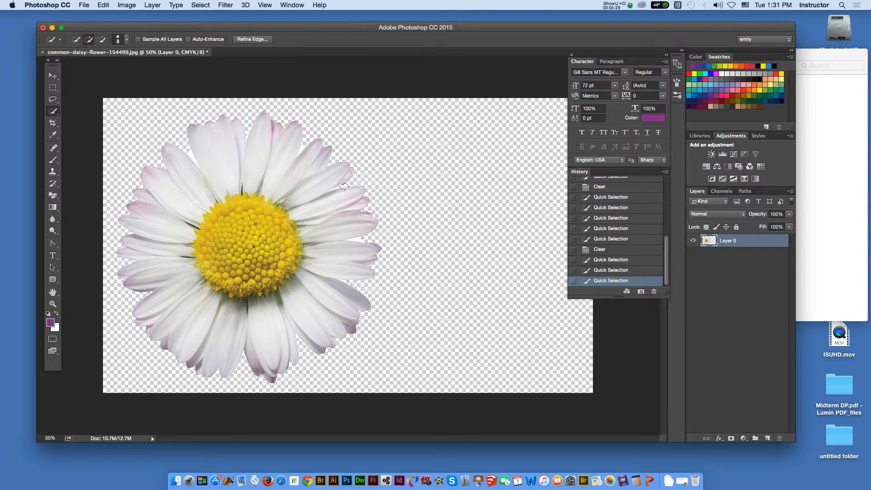
# - Discard the current selection, then outline and clear the white remnants between the daisy's right-hand petals with the Lasso tool
pyautogui.press('l')
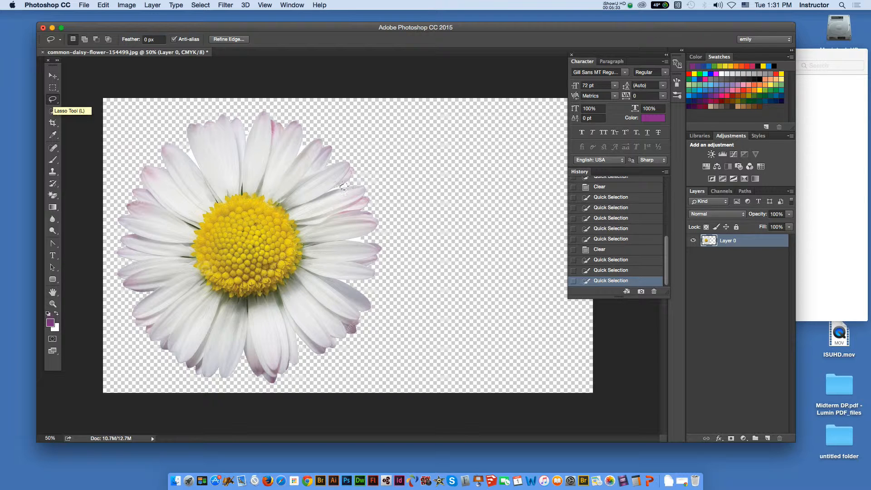
pyautogui.press('super+d')
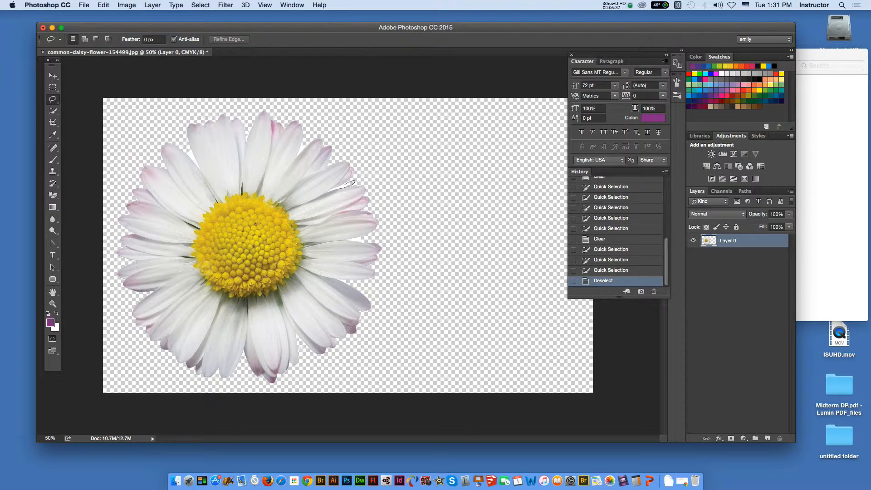
pyautogui.moveTo(353, 182); pyautogui.dragTo(340, 187)
pyautogui.press('Delete')
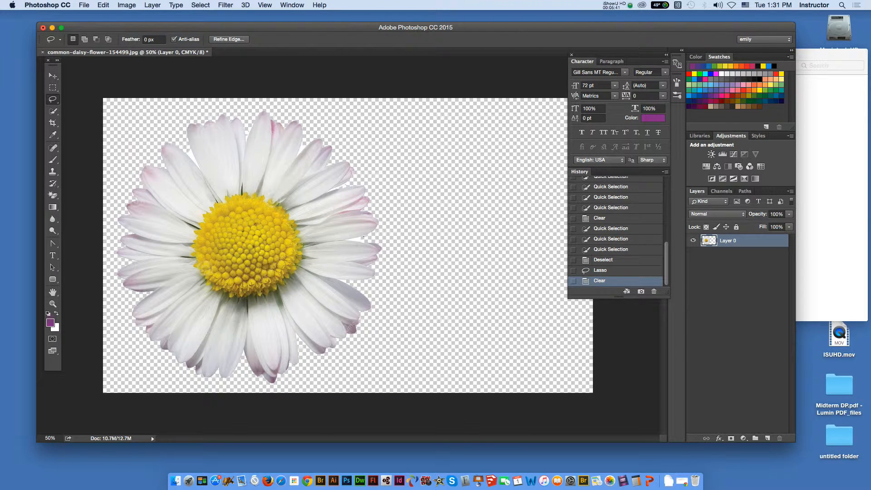
pyautogui.moveTo(363, 237); pyautogui.dragTo(358, 241)
pyautogui.press('Delete')
pyautogui.press('super+d')
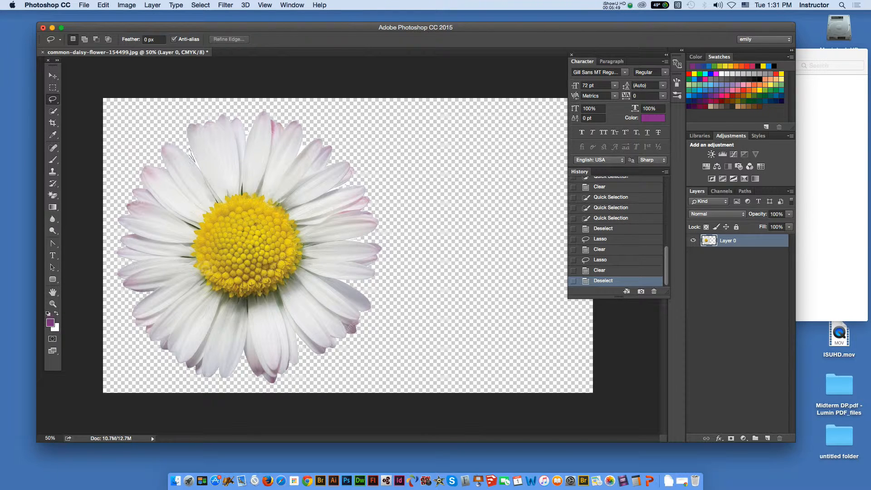
# - Lasso and clear the white remnants in the gap between the upper-left petals, then deselect
pyautogui.moveTo(195, 162); pyautogui.dragTo(184, 145)
pyautogui.press('Delete')
pyautogui.press('Delete')
pyautogui.press('Delete')
pyautogui.press('Delete')
pyautogui.press('Delete')
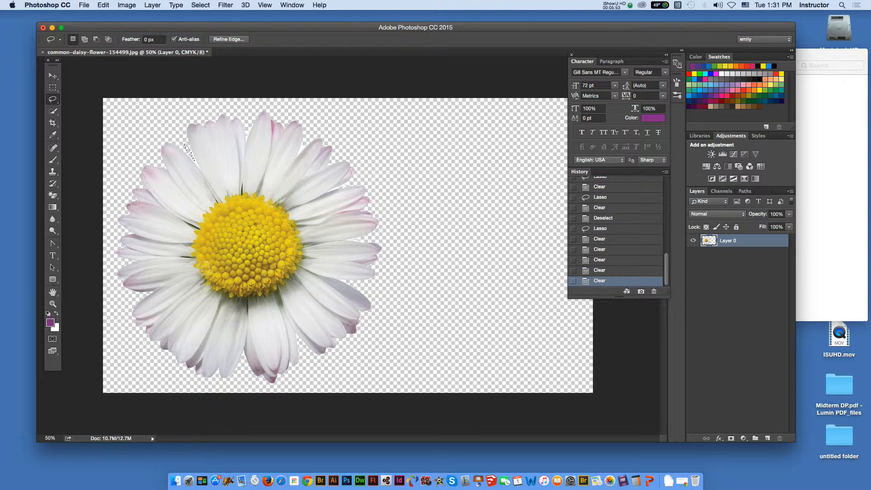
pyautogui.press('super+d')
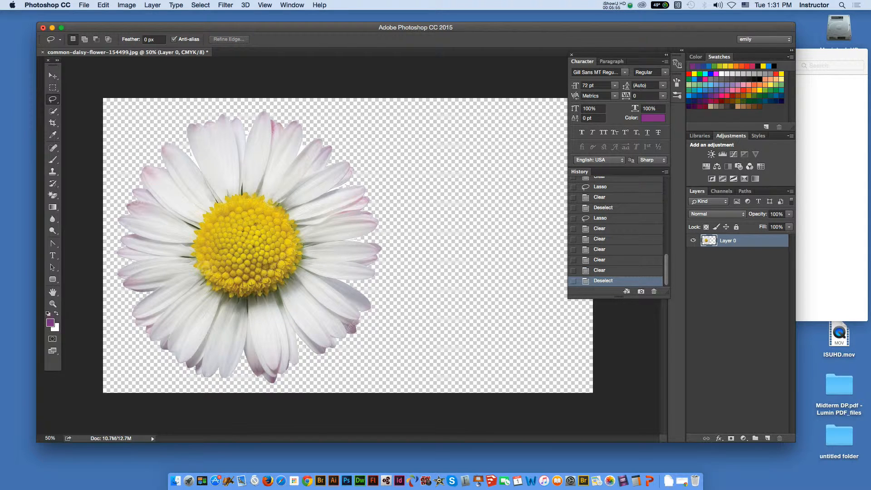
pyautogui.moveTo(191, 152)
pyautogui.mouseDown()
pyautogui.moveTo(186, 146)
pyautogui.moveTo(195, 166)
pyautogui.mouseUp()
pyautogui.press('Delete')
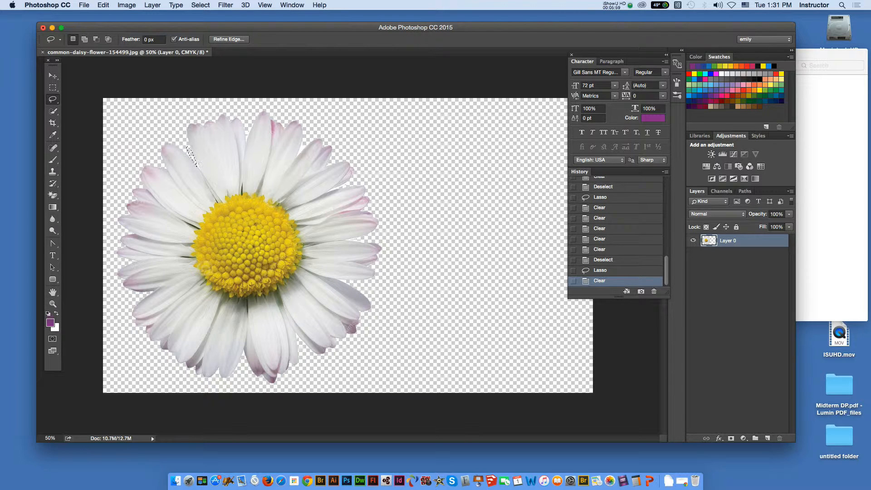
pyautogui.press('m')
pyautogui.press('super+d')
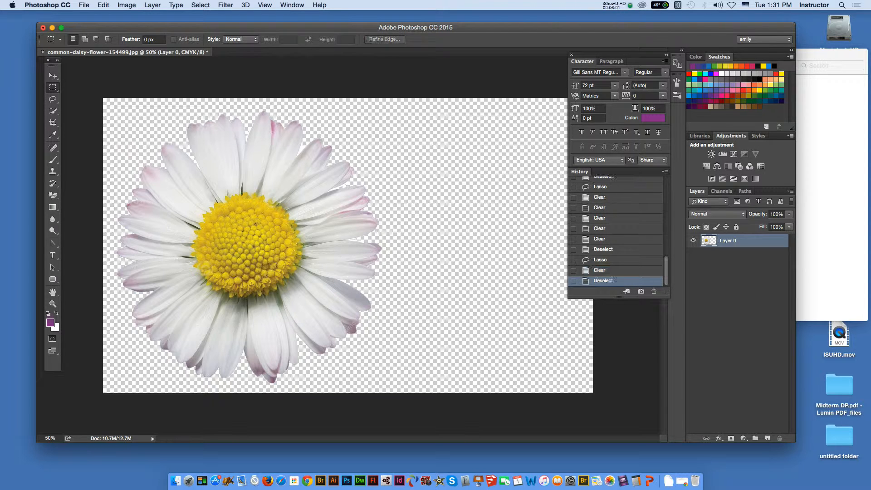
# - Place the color wheel screenshot from Finder's flower folder into the daisy document, scaled to about 42.7% and positioned to the right of the daisy
pyautogui.press('v')
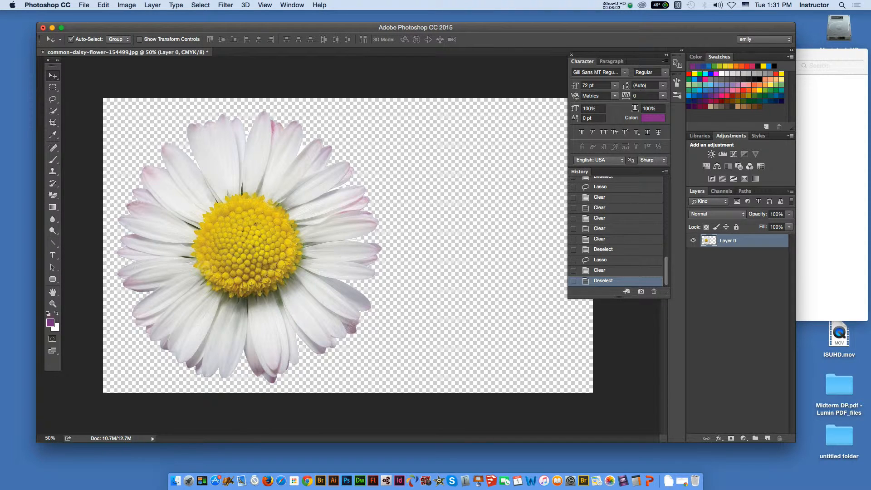
pyautogui.press('super+Tab')
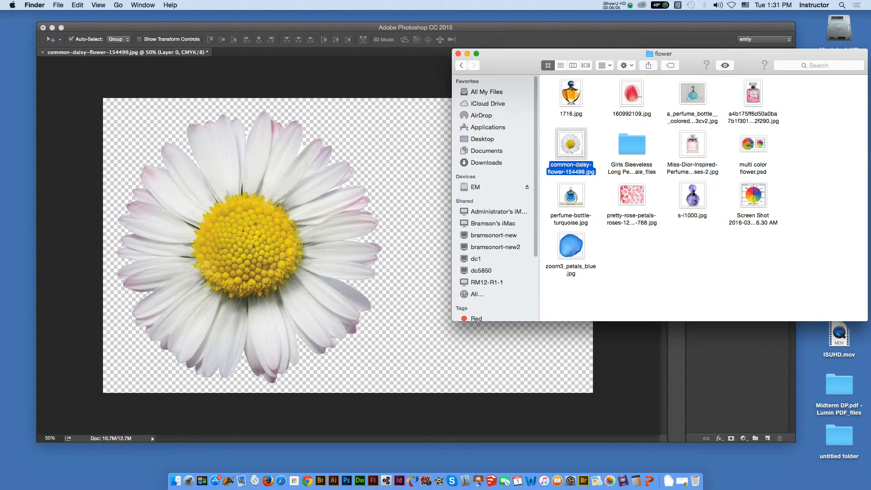
pyautogui.click(723, 263)
pyautogui.click(753, 195)
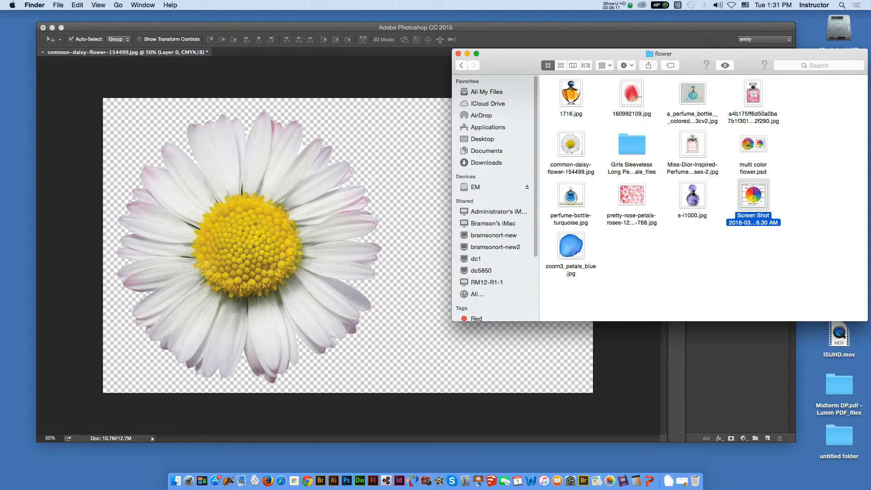
pyautogui.moveTo(753, 195); pyautogui.dragTo(405, 299)
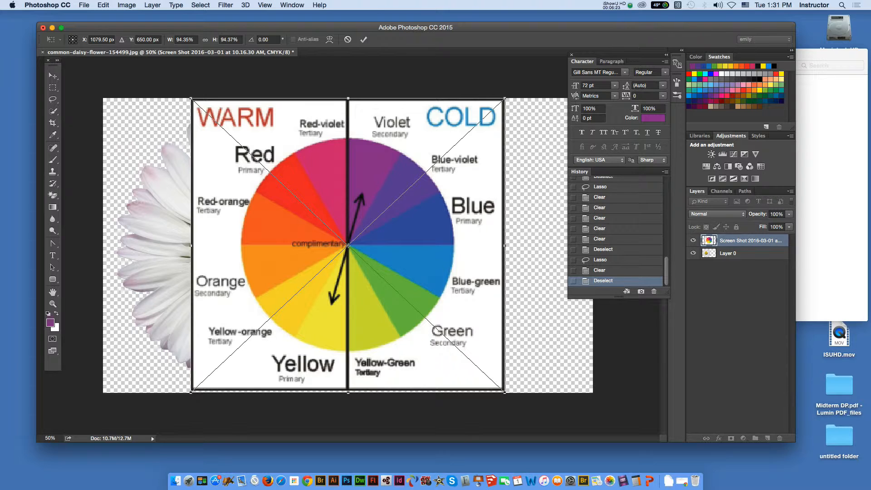
pyautogui.moveTo(191, 98); pyautogui.dragTo(363, 260)
pyautogui.moveTo(435, 290); pyautogui.dragTo(480, 215)
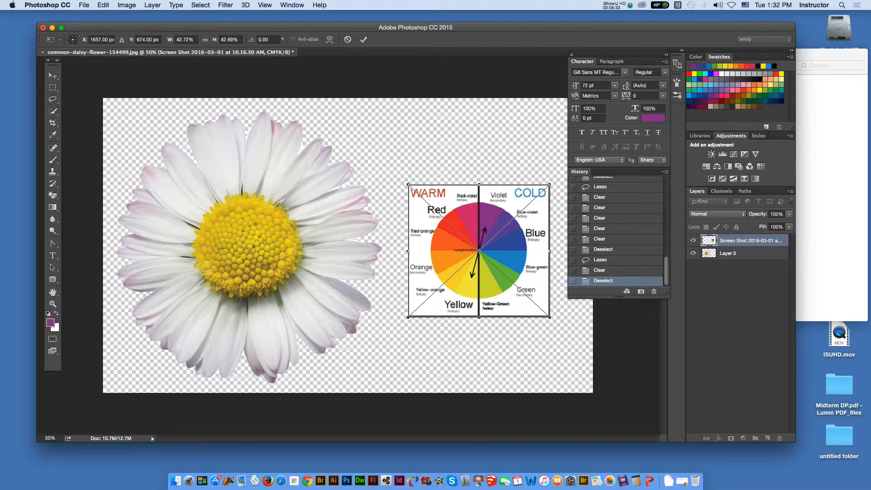
pyautogui.press('Return')
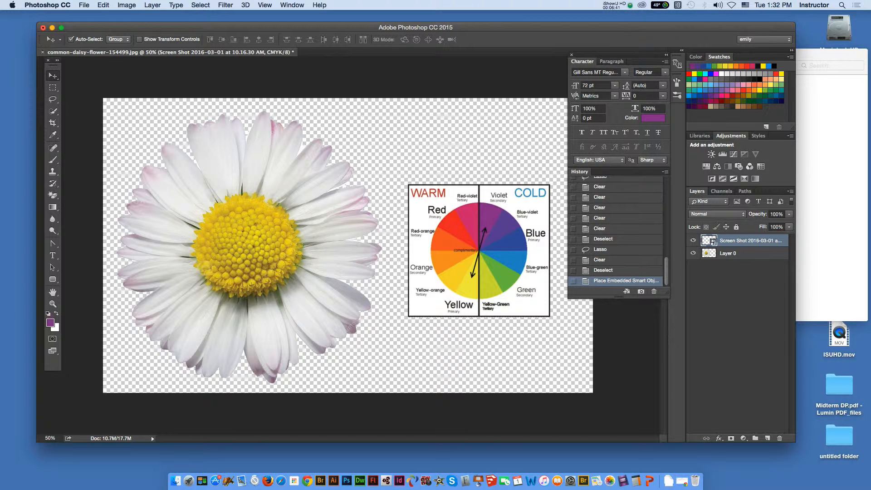
# - Quick-select the petal group above the daisy's center on Layer 0 and subtract the single petal on its right with the Lasso
pyautogui.click(735, 254)
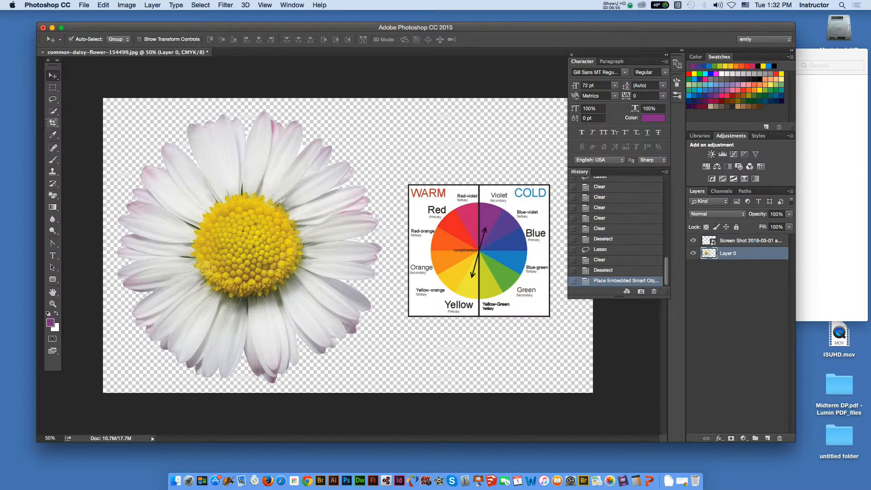
pyautogui.click(52, 111)
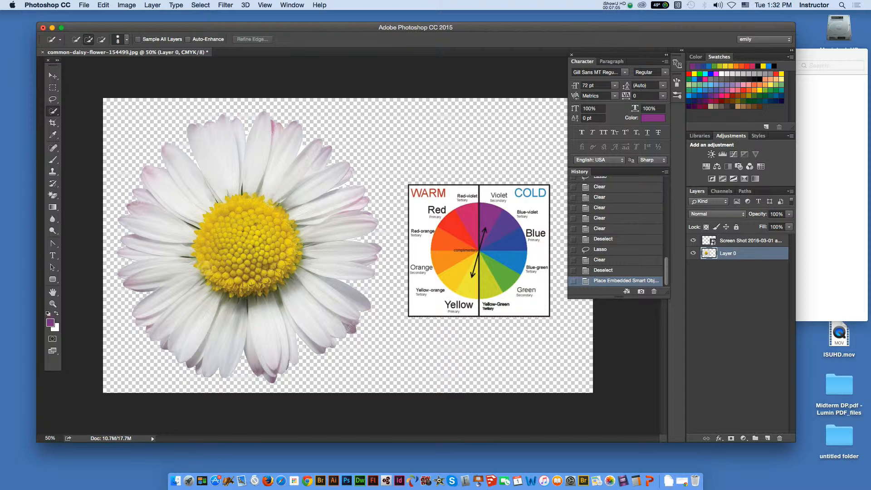
pyautogui.moveTo(236, 186)
pyautogui.mouseDown()
pyautogui.moveTo(226, 151)
pyautogui.moveTo(238, 166)
pyautogui.moveTo(265, 127)
pyautogui.mouseUp()
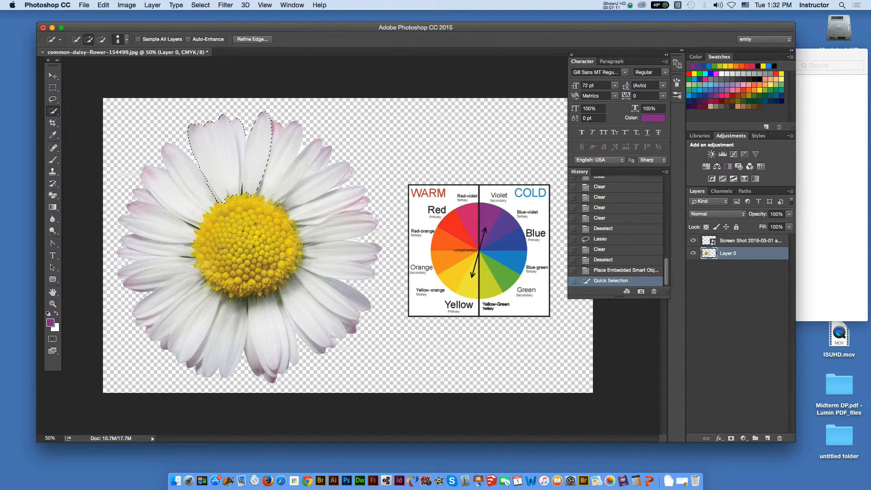
pyautogui.press('l')
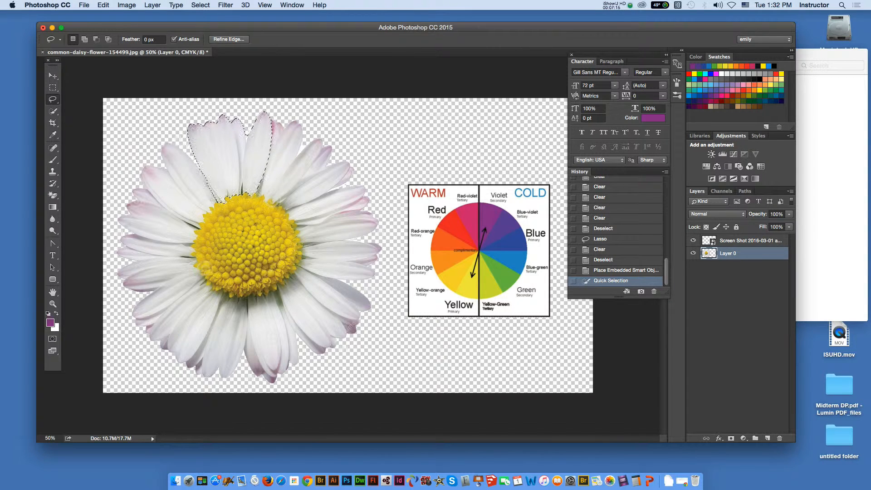
pyautogui.press('alt')
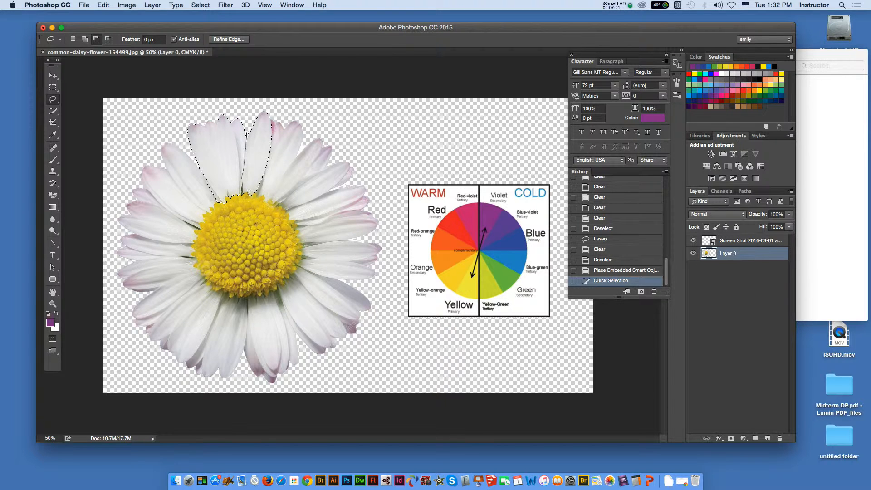
pyautogui.moveTo(247, 193); pyautogui.dragTo(243, 196)
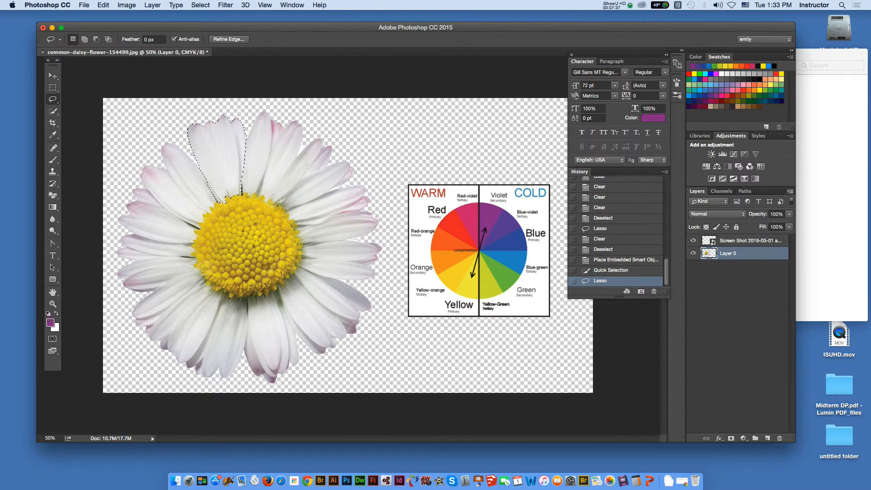
# - Add a new layer above Layer 0 and paste a copy of the selected petals in place, checking it with Layer 0 hidden briefly
pyautogui.click(790, 191)
pyautogui.click(709, 171)
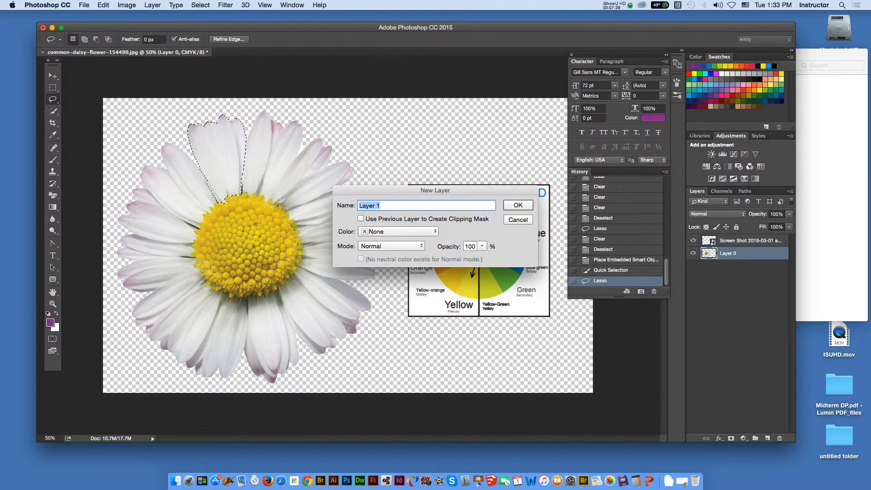
pyautogui.press('Return')
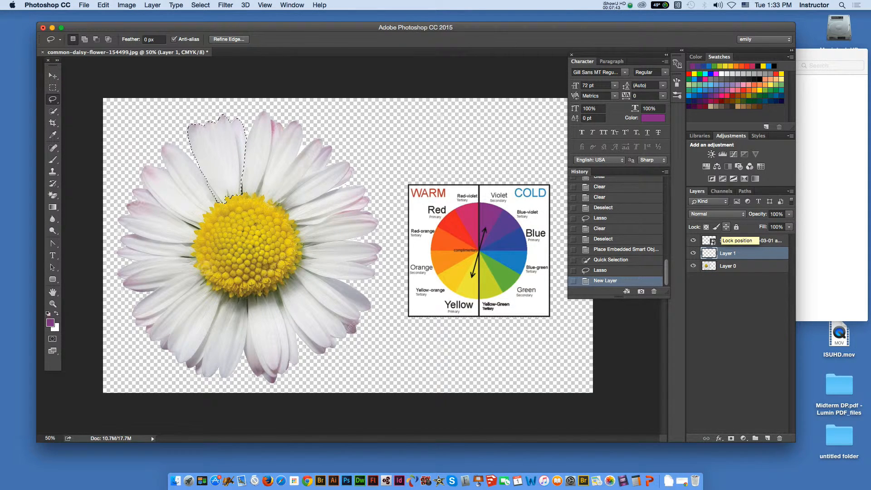
pyautogui.press('super+shift+v')
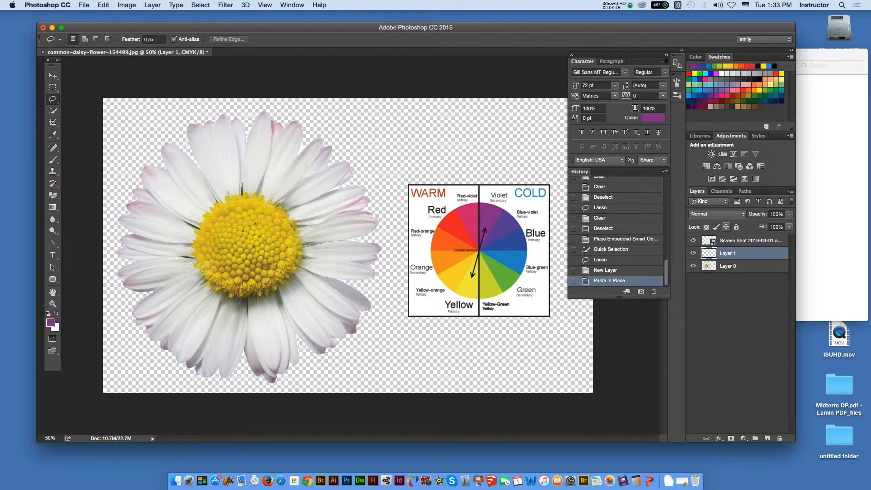
pyautogui.click(693, 266)
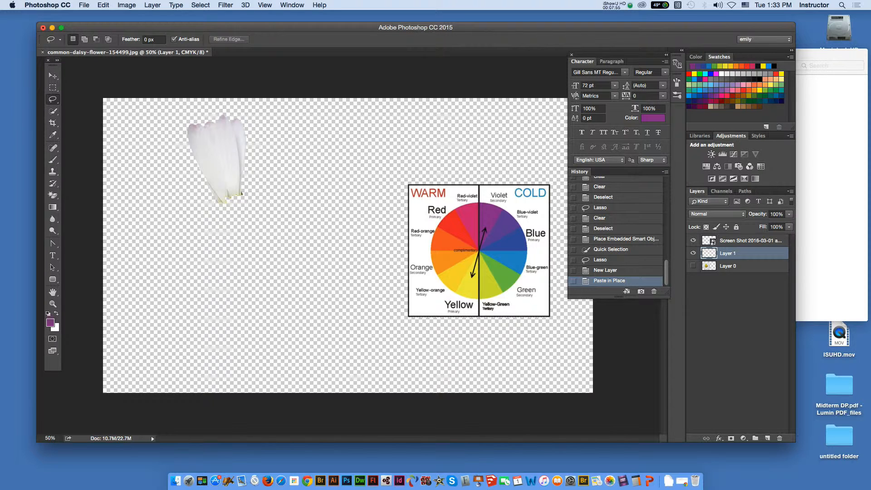
pyautogui.click(693, 266)
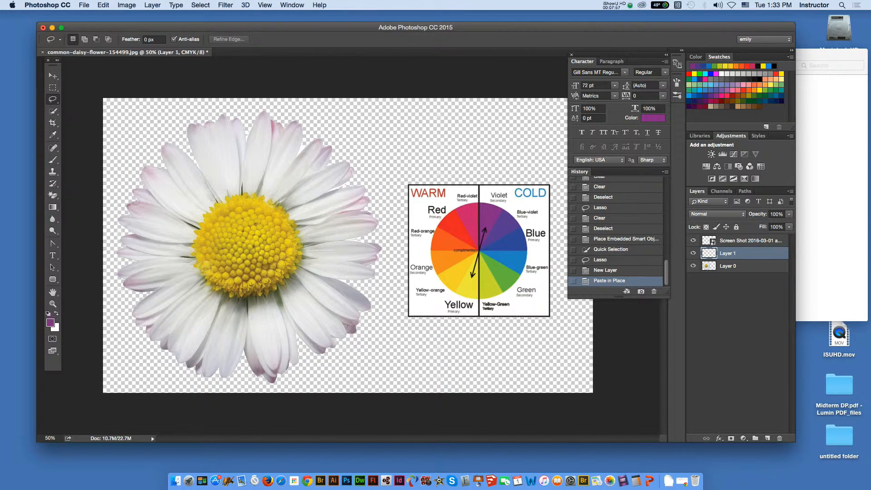
# - Reselect the copied petal group on Layer 1 with the Quick Selection tool
pyautogui.press('w')
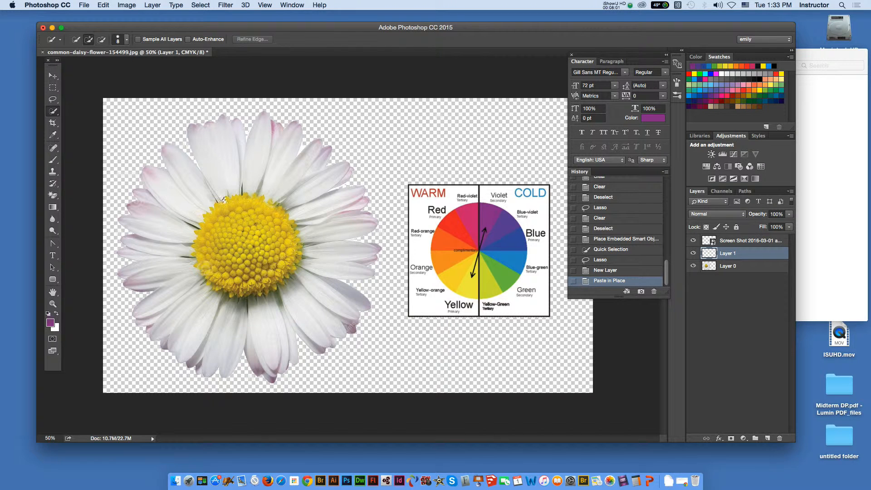
pyautogui.moveTo(228, 175); pyautogui.dragTo(231, 184)
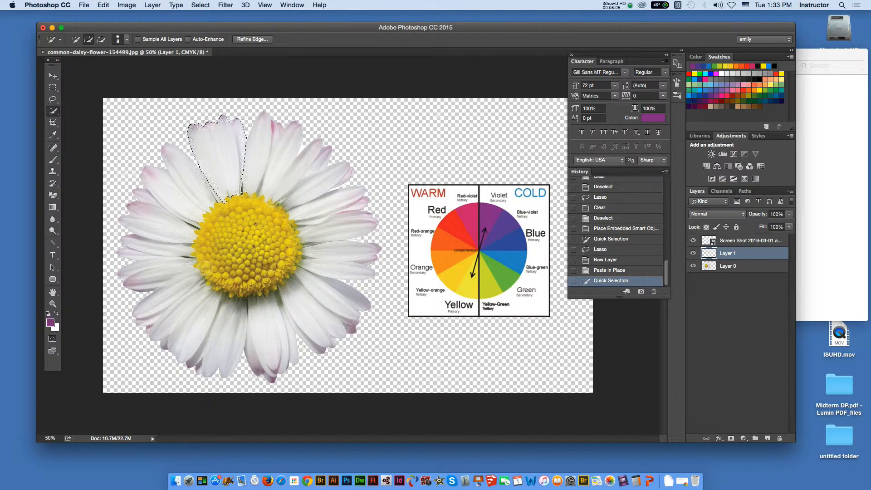
pyautogui.click(693, 266)
pyautogui.click(693, 265)
# - Sample the red-violet wedge of the color wheel and brighten the foreground color to ff2991
pyautogui.press('i')
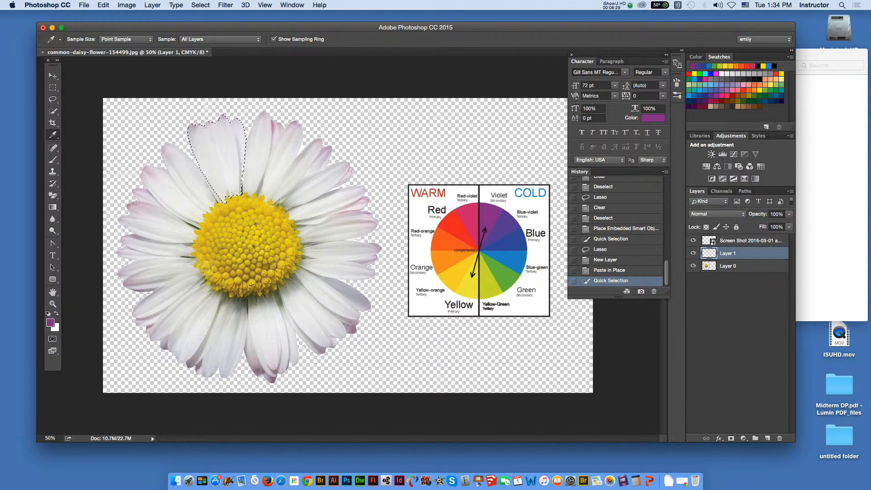
pyautogui.click(469, 220)
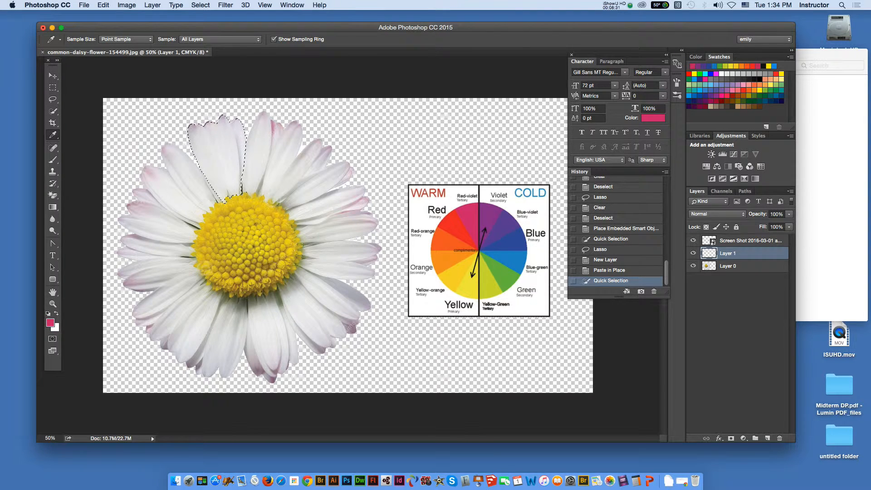
pyautogui.click(51, 323)
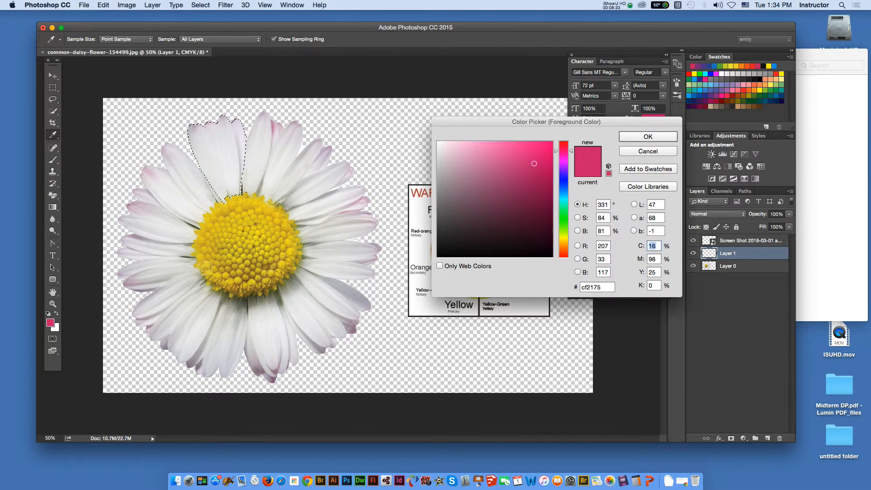
pyautogui.moveTo(534, 164); pyautogui.dragTo(534, 142)
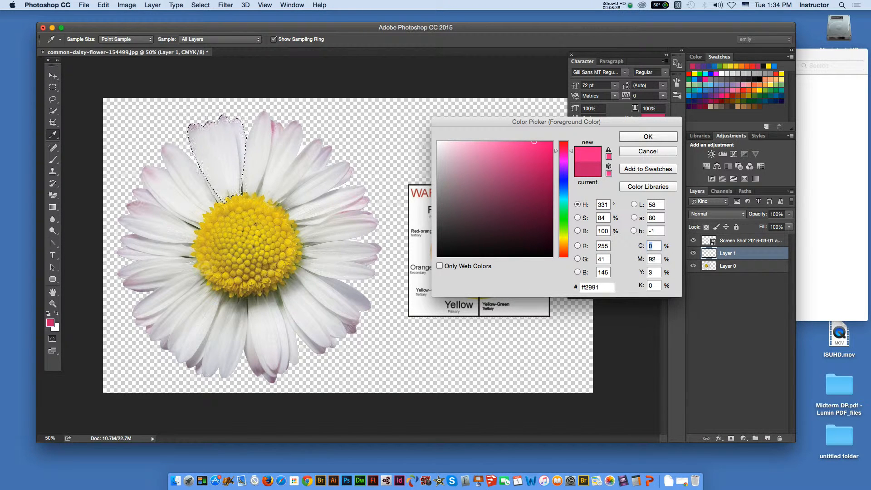
pyautogui.click(648, 137)
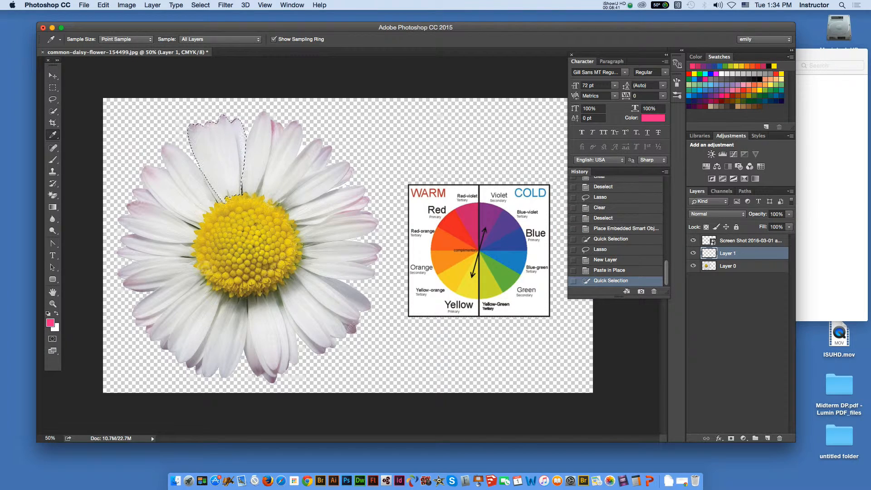
# - Fill the selected petals on Layer 1 with the foreground color in Normal mode at 100% opacity
pyautogui.click(103, 5)
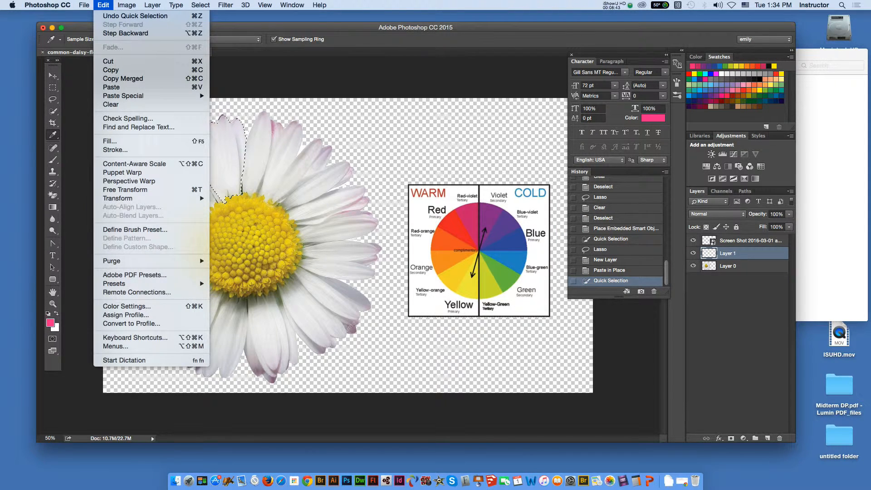
pyautogui.click(110, 141)
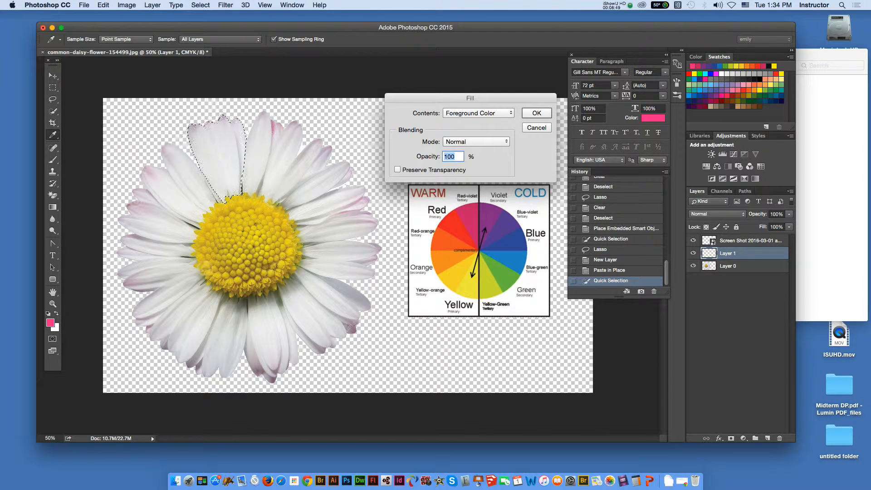
pyautogui.press('Return')
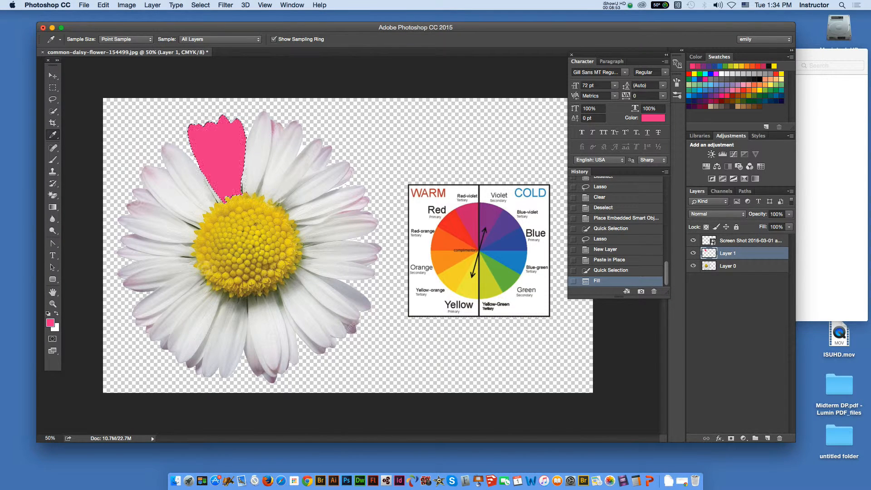
# - Set Layer 1's blending mode to Multiply and deselect the petals
pyautogui.click(717, 213)
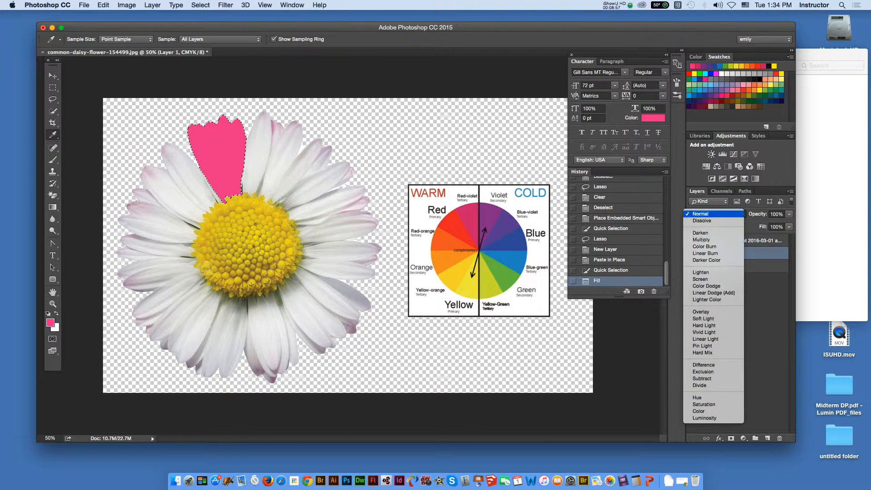
pyautogui.press('Escape')
pyautogui.click(717, 214)
pyautogui.click(711, 239)
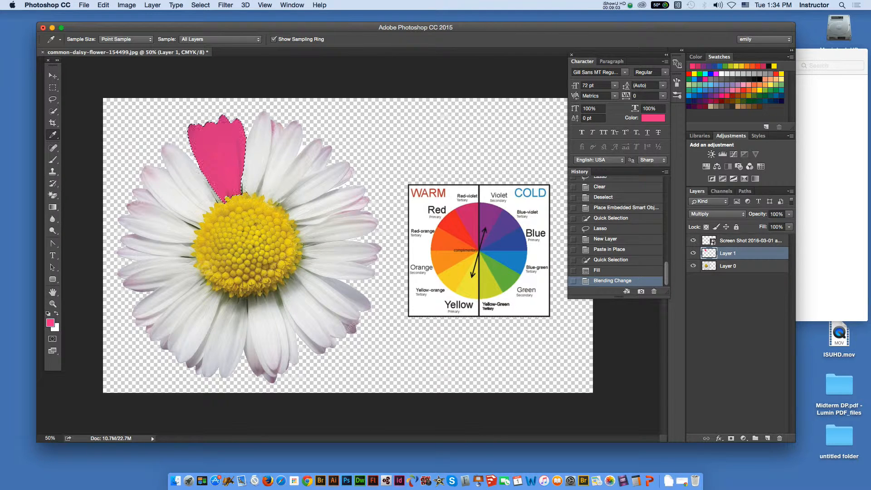
pyautogui.click(53, 87)
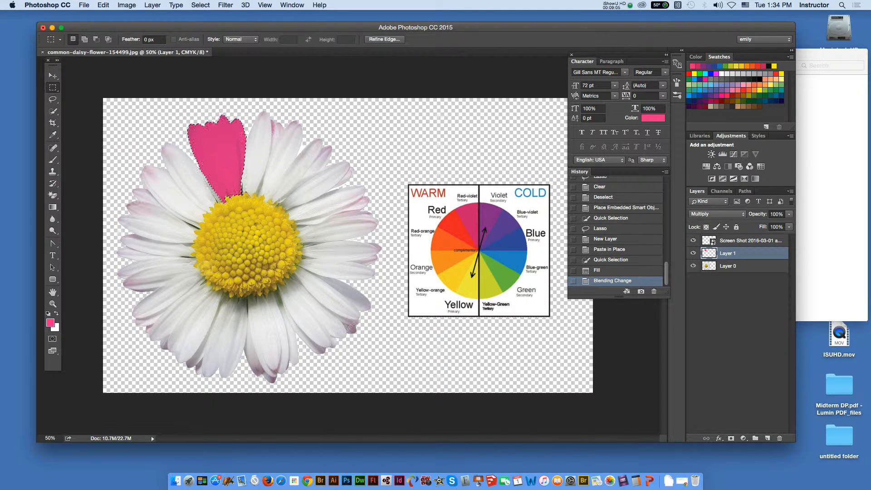
pyautogui.press('super+d')
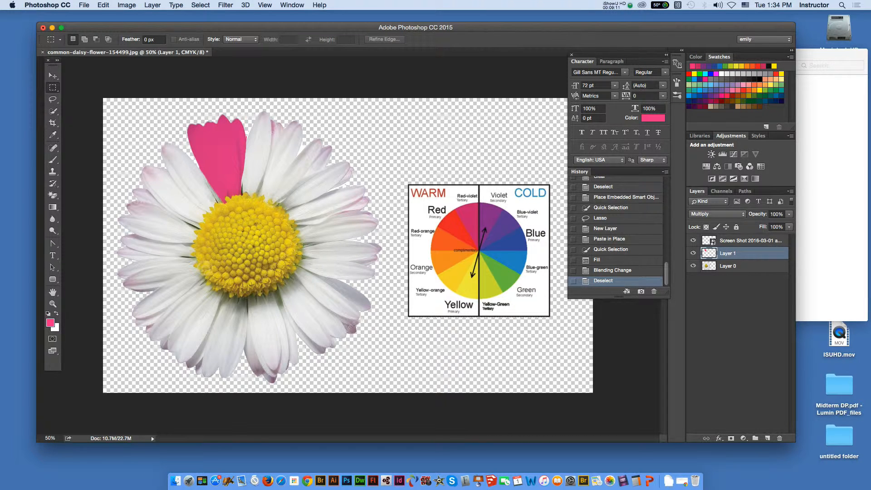
# - Quick-select the white petal group just left of the pink petals on Layer 0 and paste a copy in place as its own layer
pyautogui.press('v')
pyautogui.press('m')
pyautogui.click(754, 266)
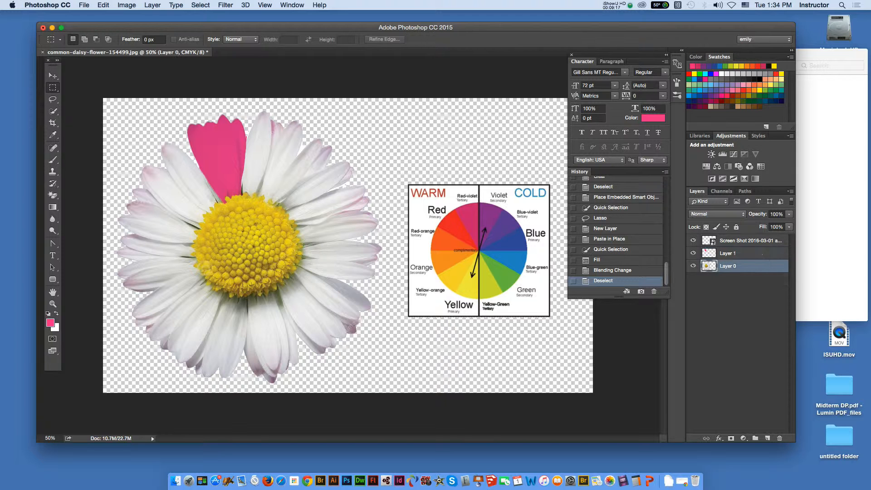
pyautogui.press('v')
pyautogui.press('w')
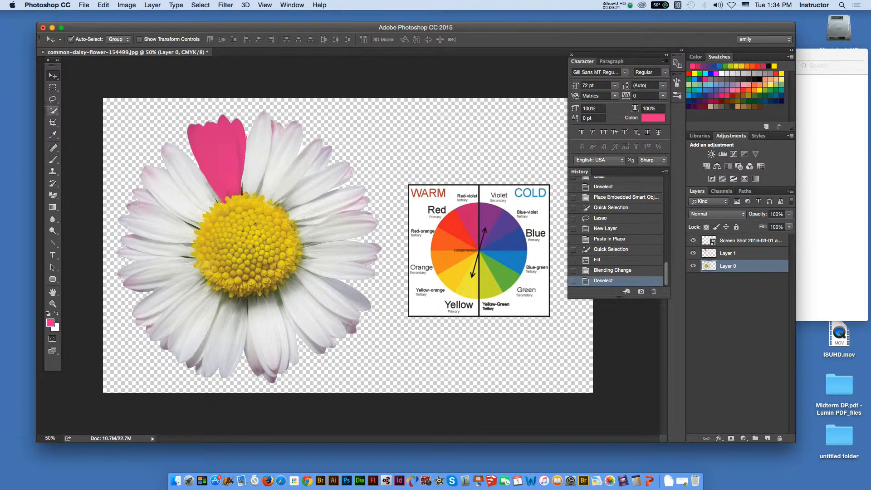
pyautogui.moveTo(216, 198)
pyautogui.mouseDown()
pyautogui.moveTo(169, 157)
pyautogui.moveTo(157, 178)
pyautogui.mouseUp()
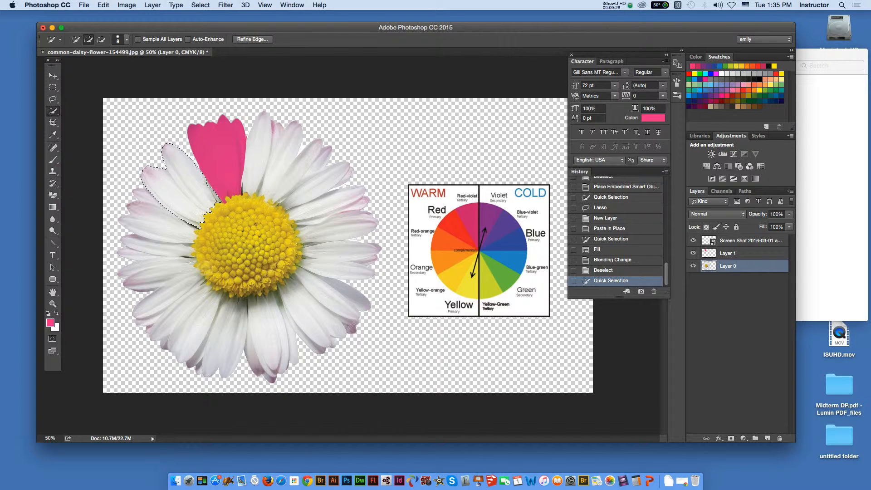
pyautogui.press('super+c')
pyautogui.press('super+shift+v')
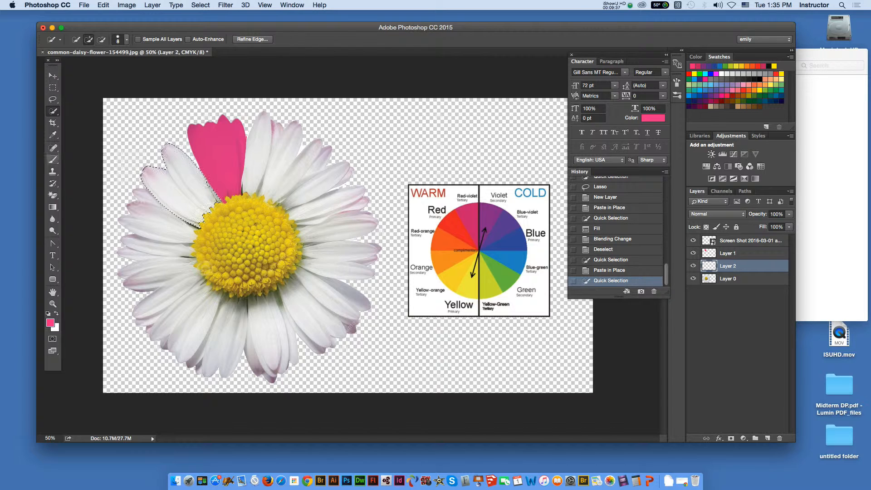
# - Sample the red wedge of the color wheel and fill the selected petals on Layer 2 with it at 100% opacity
pyautogui.press('i')
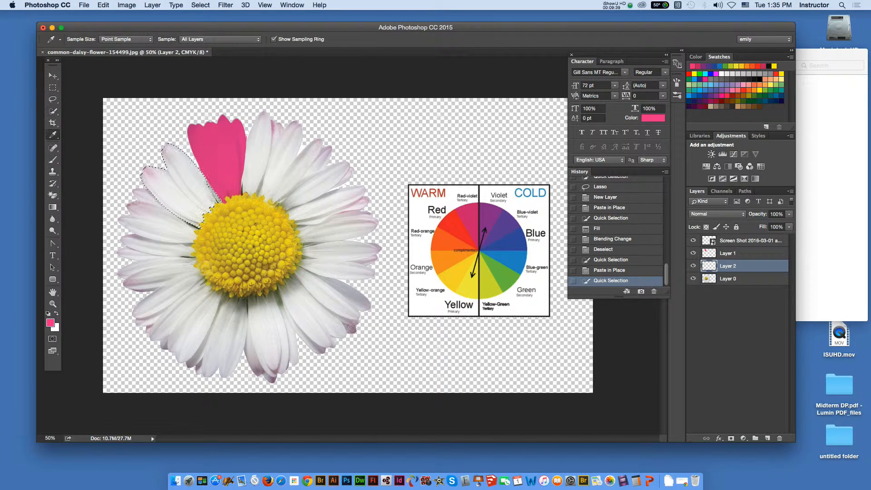
pyautogui.click(452, 224)
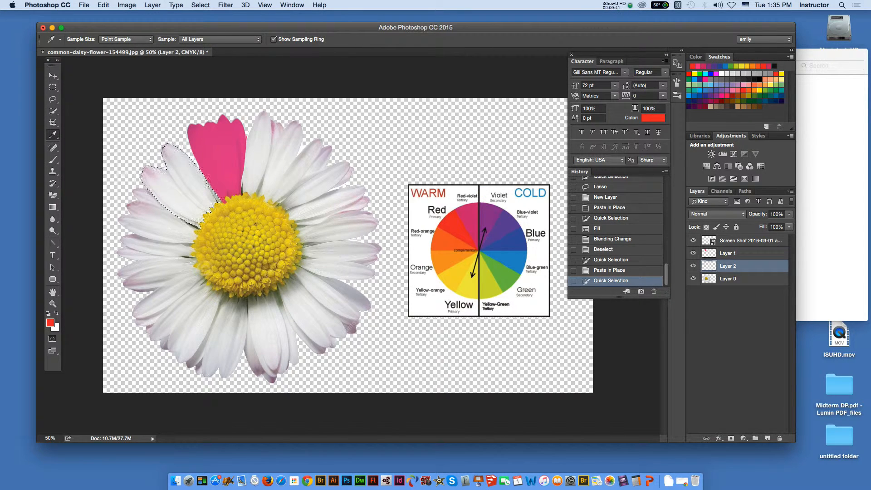
pyautogui.click(103, 5)
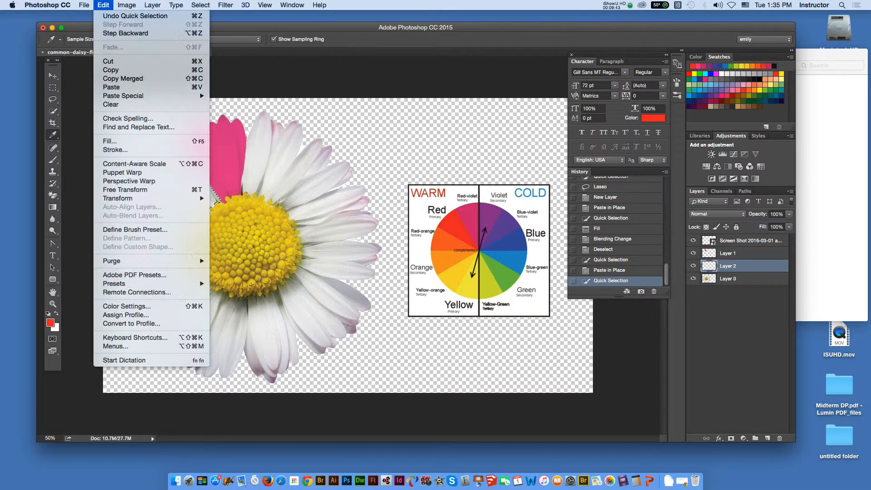
pyautogui.click(104, 141)
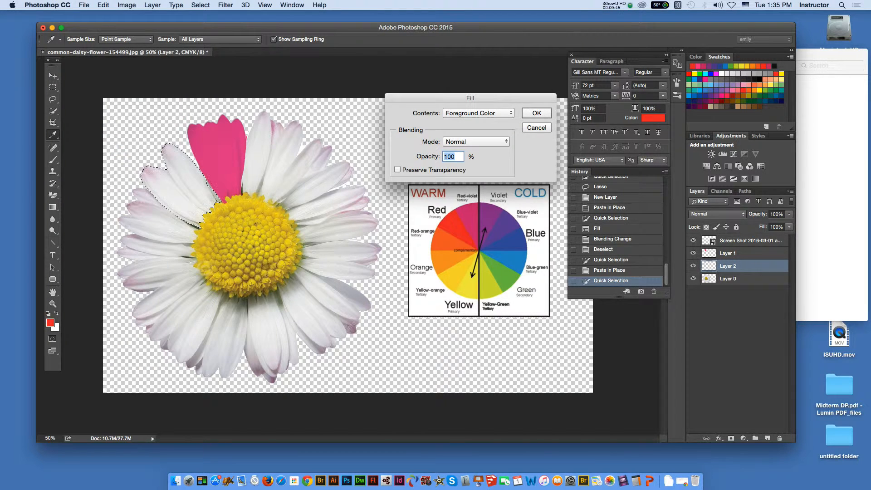
pyautogui.press('Return')
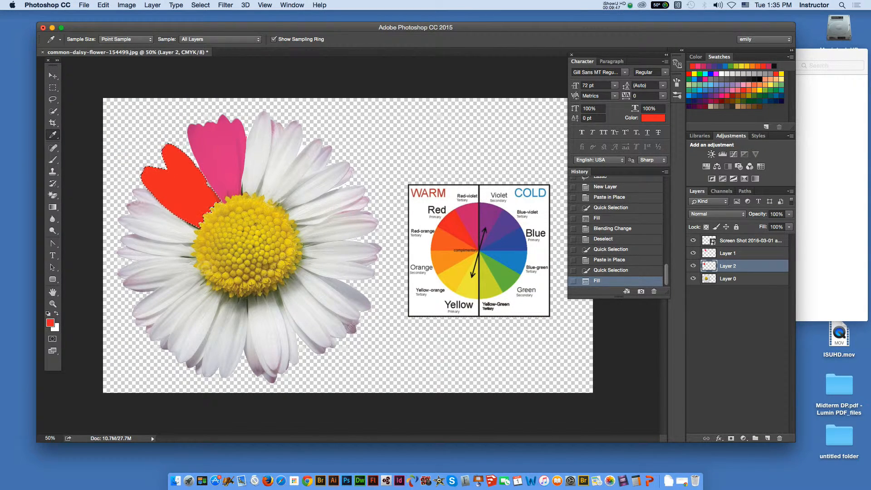
# - Set Layer 2's blending mode to Multiply and deselect the red petals
pyautogui.click(717, 213)
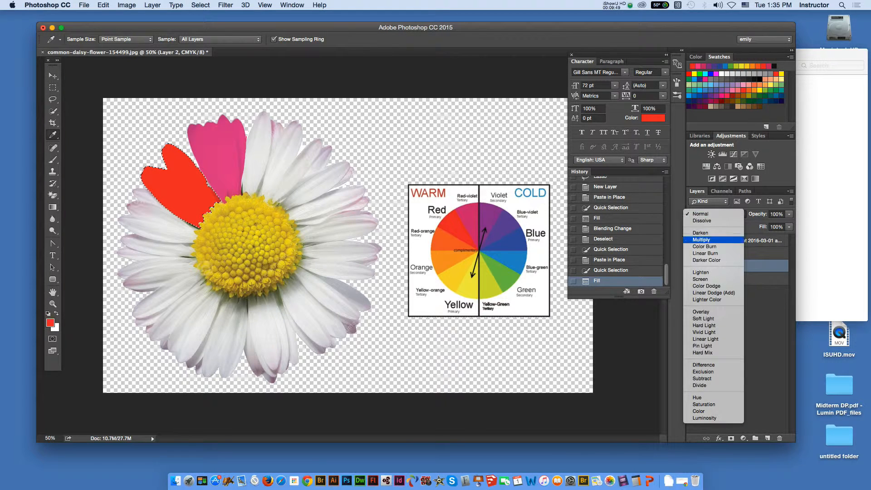
pyautogui.click(701, 239)
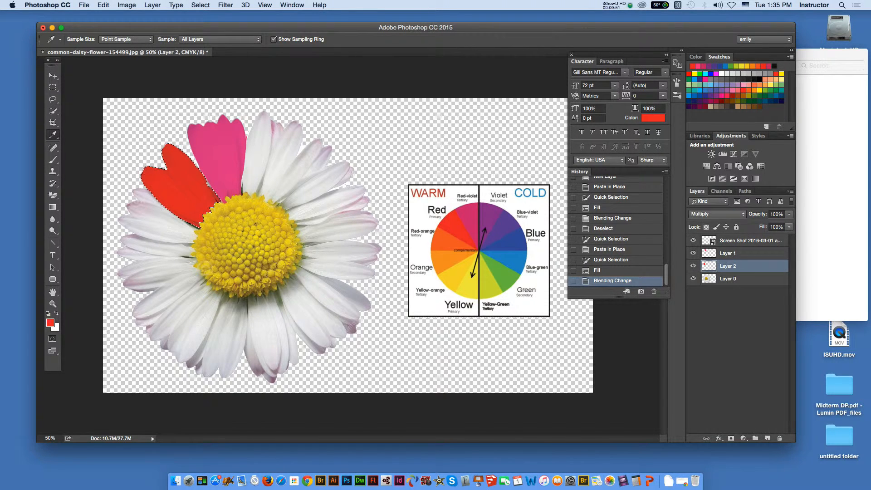
pyautogui.press('l')
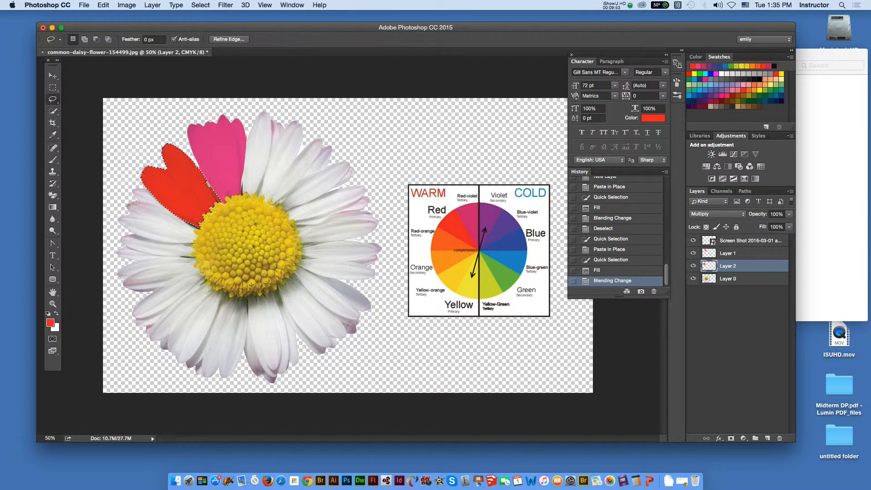
pyautogui.press('super+d')
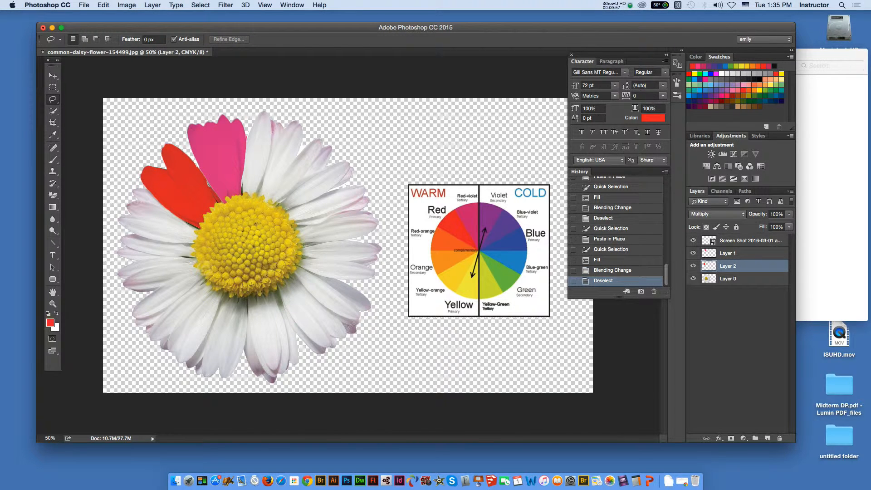
# - Lasso the small gap on the red petals' inner edge beside the pink group, fill it with the foreground red at 100% opacity, and deselect
pyautogui.moveTo(207, 183); pyautogui.dragTo(208, 184)
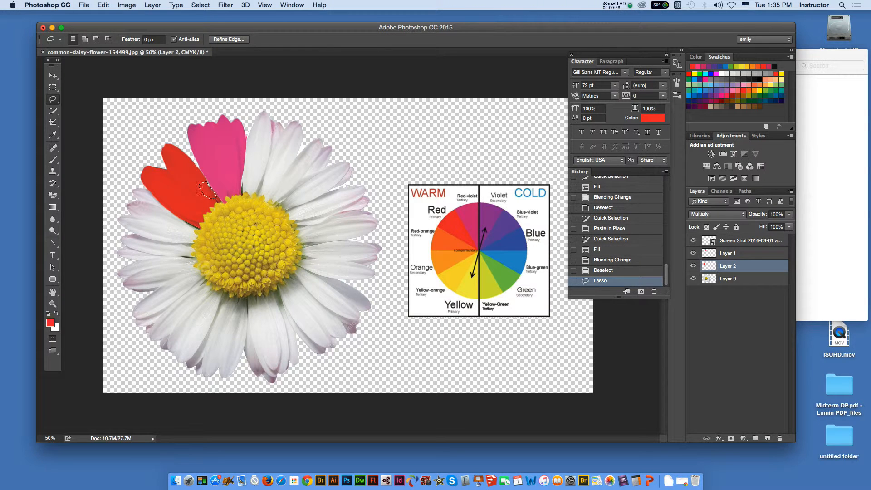
pyautogui.click(103, 5)
pyautogui.click(136, 142)
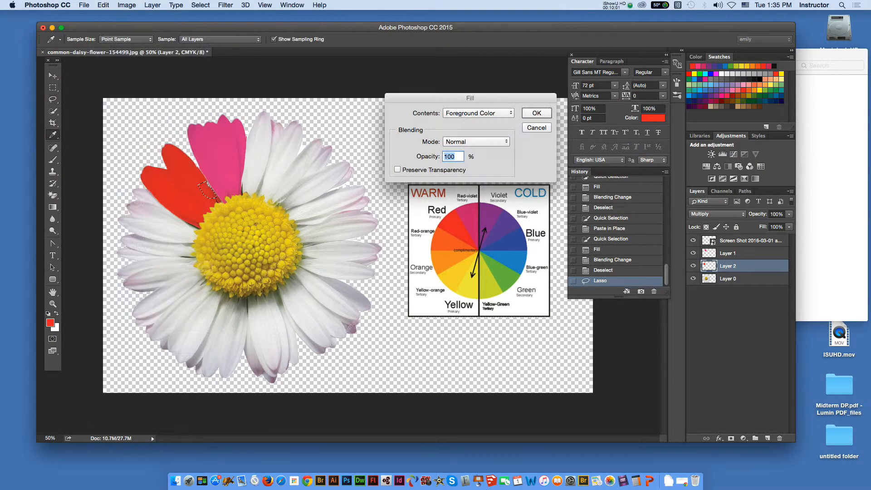
pyautogui.press('Return')
pyautogui.click(52, 87)
pyautogui.press('super+d')
pyautogui.press('v')
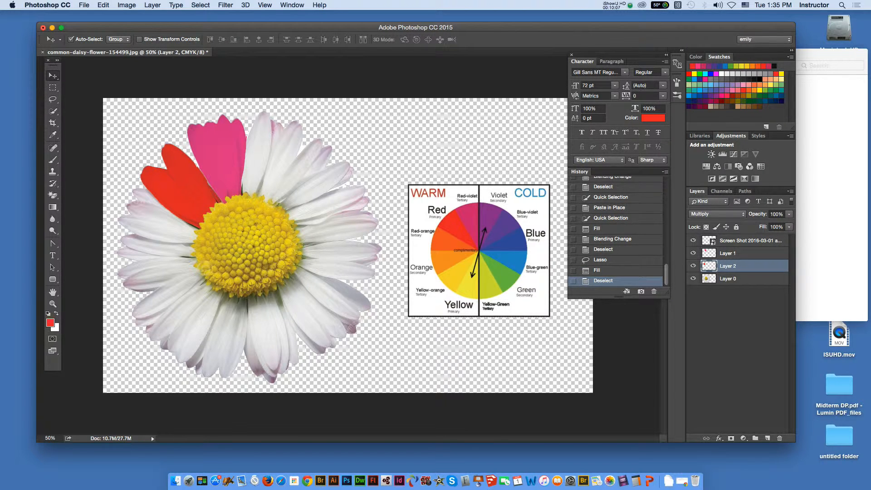
# - Quick-select the white petal group just below the red petals on Layer 0 and paste a copy in place as its own layer
pyautogui.click(361, 175)
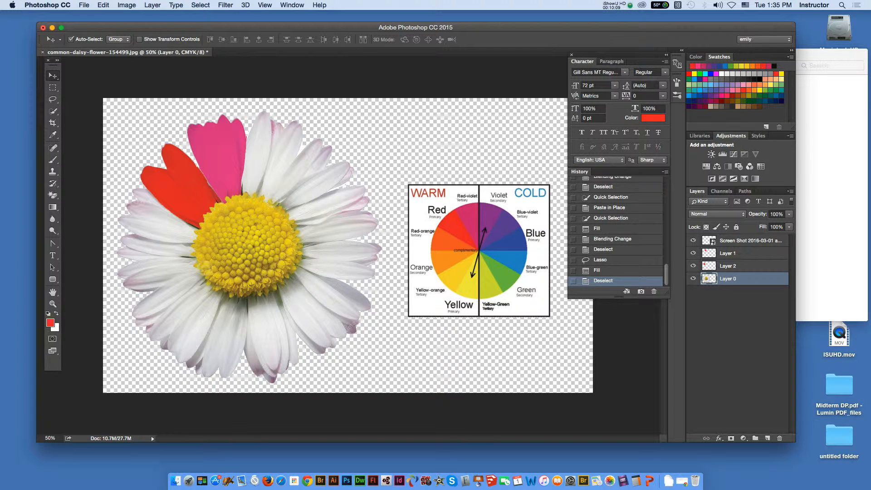
pyautogui.press('w')
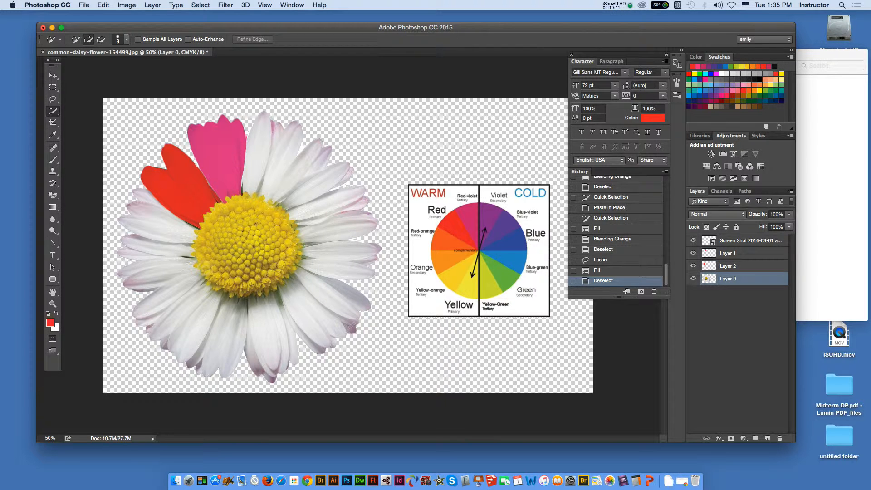
pyautogui.moveTo(185, 230); pyautogui.dragTo(190, 233)
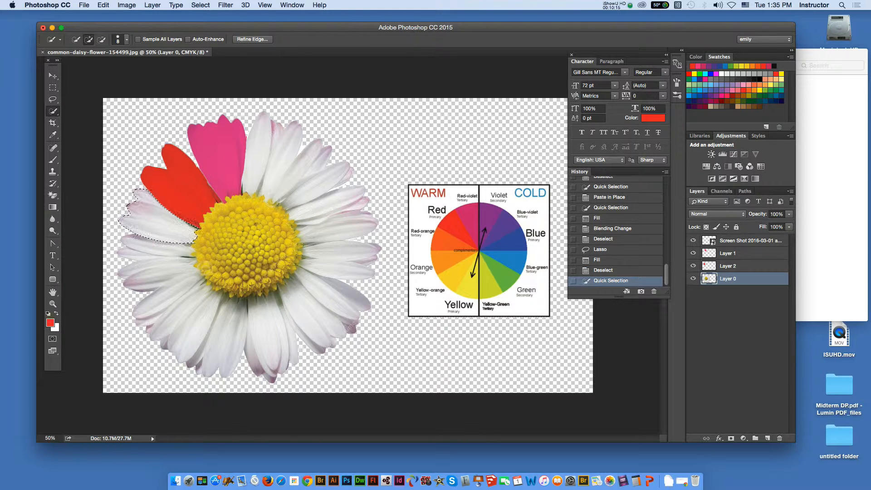
pyautogui.press('super+shift+v')
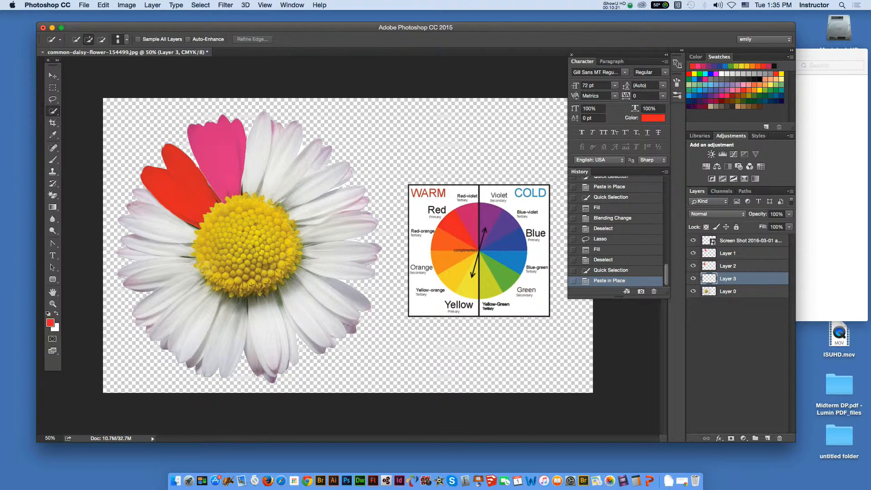
# - Reselect the pasted petals on Layer 3 and fill them with the color wheel's red-orange in Normal mode at 100% opacity
pyautogui.click(161, 221)
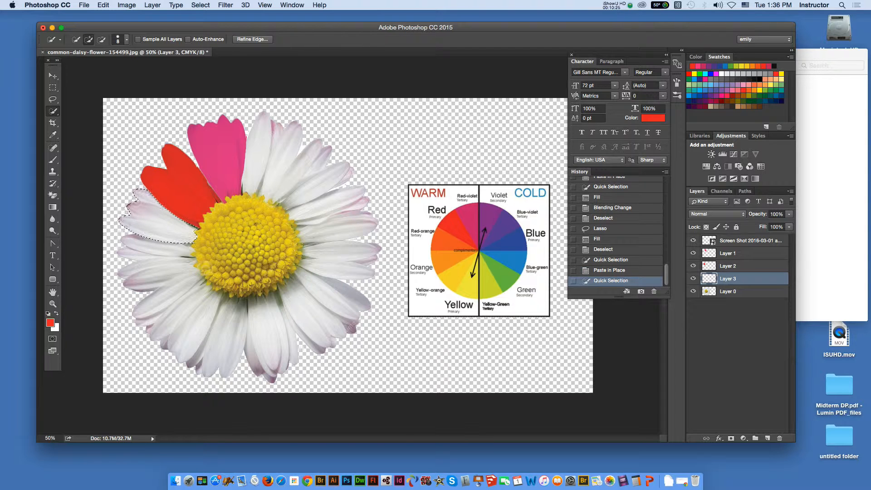
pyautogui.press('i')
pyautogui.click(447, 240)
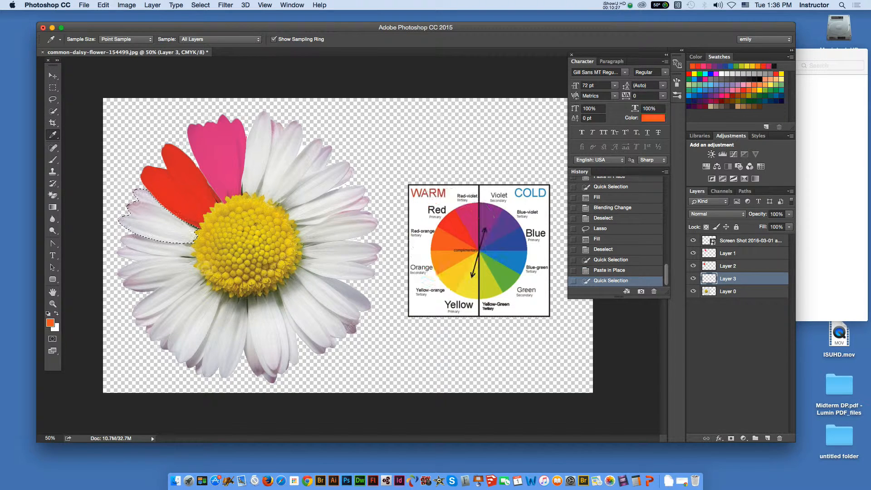
pyautogui.click(103, 5)
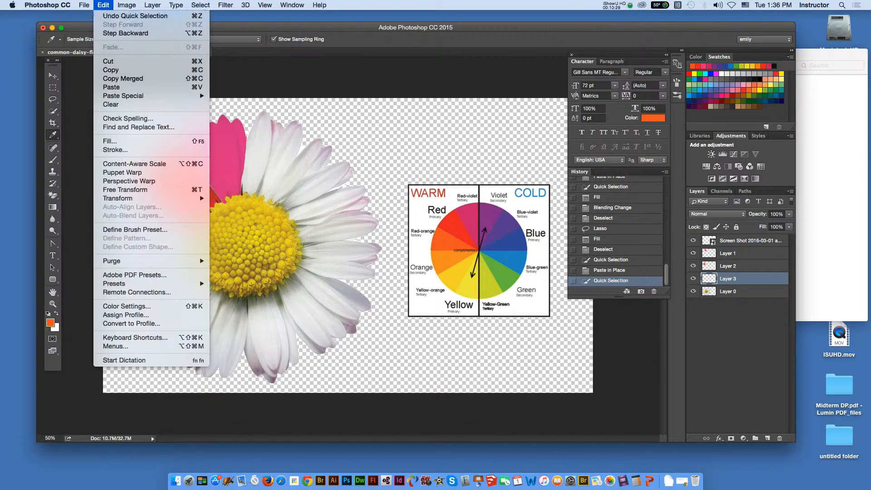
pyautogui.click(110, 141)
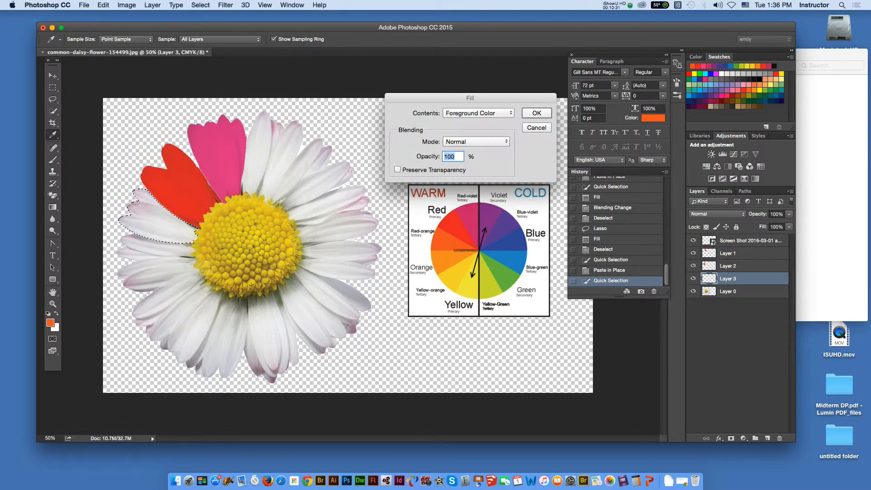
pyautogui.press('Return')
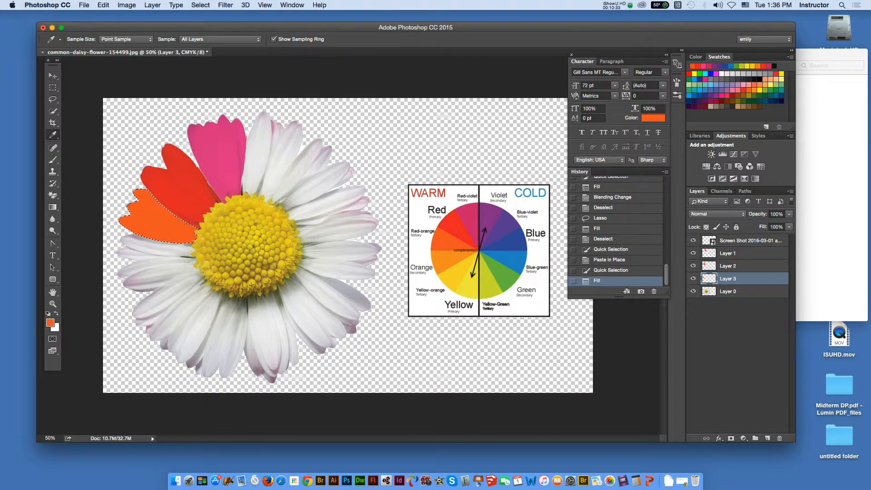
# - Set Layer 3's blending mode to Multiply and deselect the red-orange petals
pyautogui.click(714, 214)
pyautogui.click(702, 240)
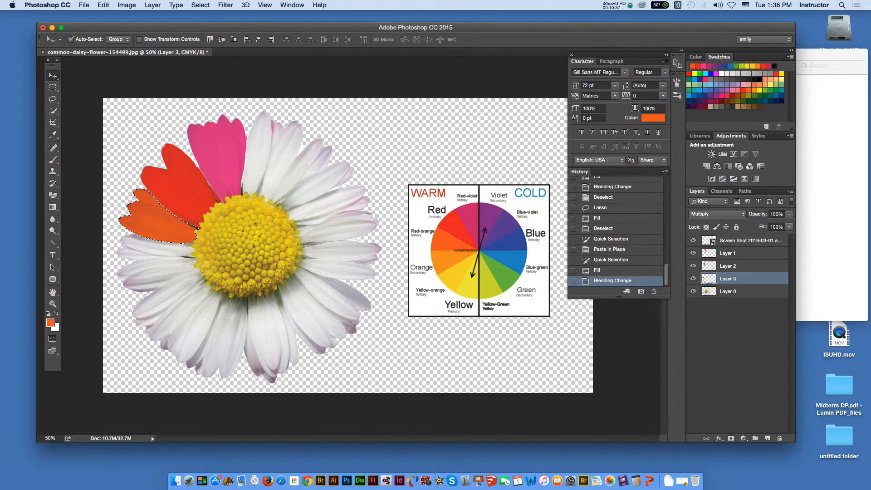
pyautogui.press('super+d')
pyautogui.press('v')
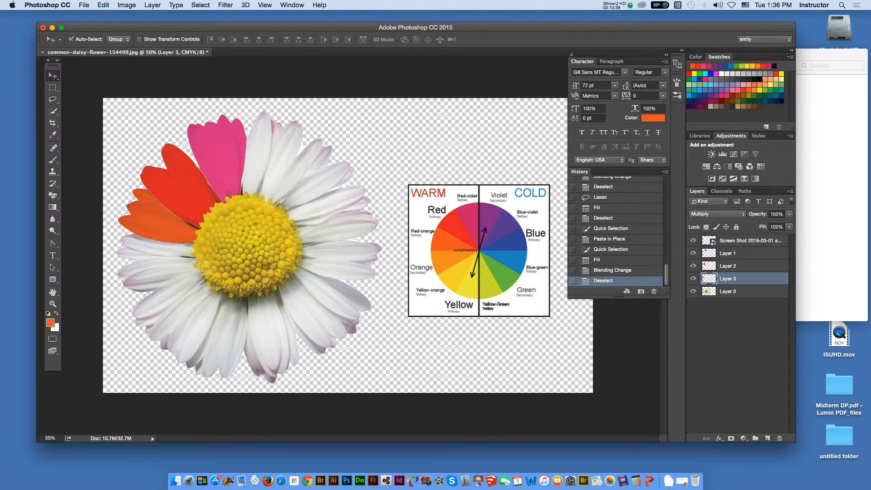
# - Quick-select the white petals below the red-orange group on Layer 0 and subtract the lowest petals from the selection with the Lasso
pyautogui.click(728, 291)
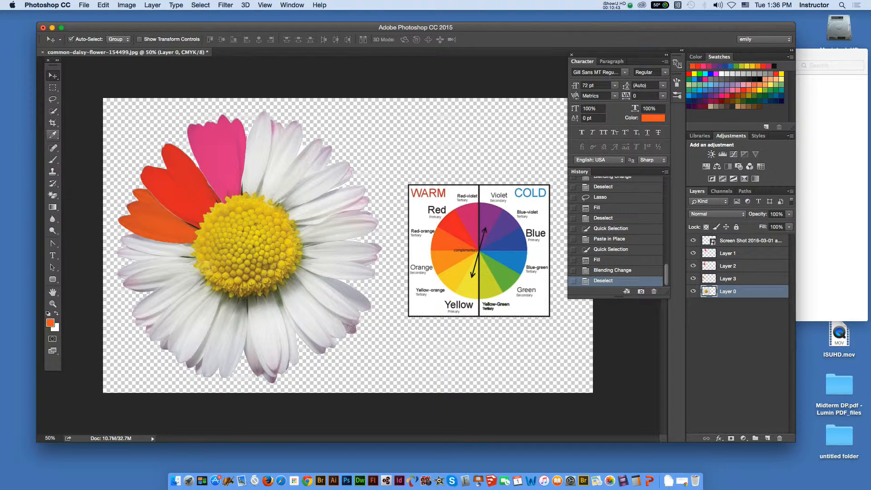
pyautogui.press('w')
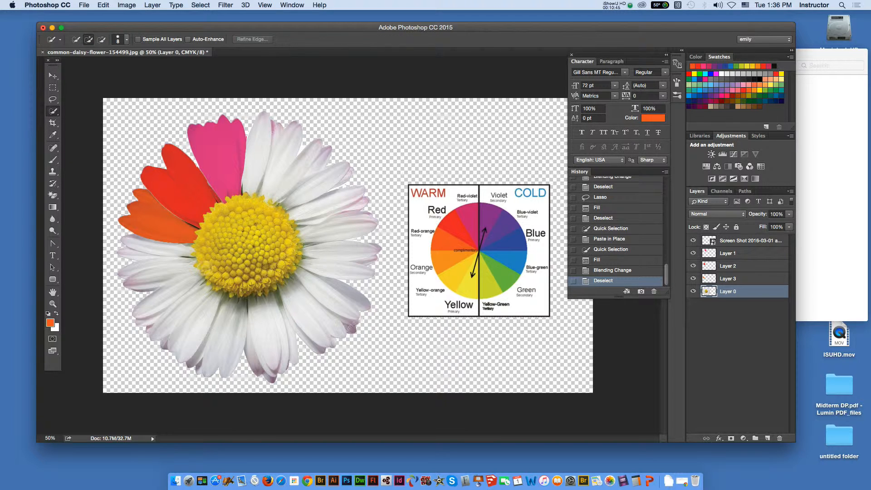
pyautogui.moveTo(185, 250)
pyautogui.mouseDown()
pyautogui.moveTo(136, 243)
pyautogui.moveTo(129, 261)
pyautogui.moveTo(186, 269)
pyautogui.moveTo(149, 285)
pyautogui.moveTo(172, 287)
pyautogui.moveTo(154, 304)
pyautogui.moveTo(156, 320)
pyautogui.moveTo(182, 309)
pyautogui.moveTo(200, 344)
pyautogui.moveTo(195, 327)
pyautogui.moveTo(172, 354)
pyautogui.mouseUp()
pyautogui.press('l')
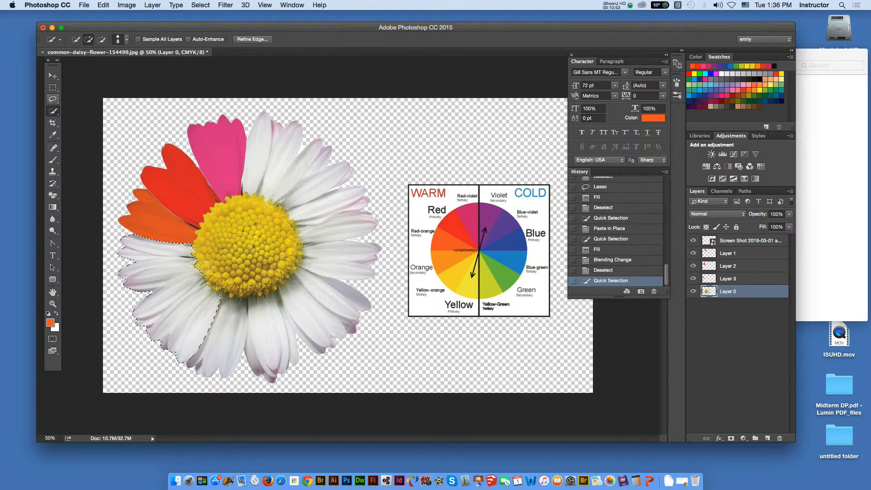
pyautogui.press('shift')
pyautogui.press('alt')
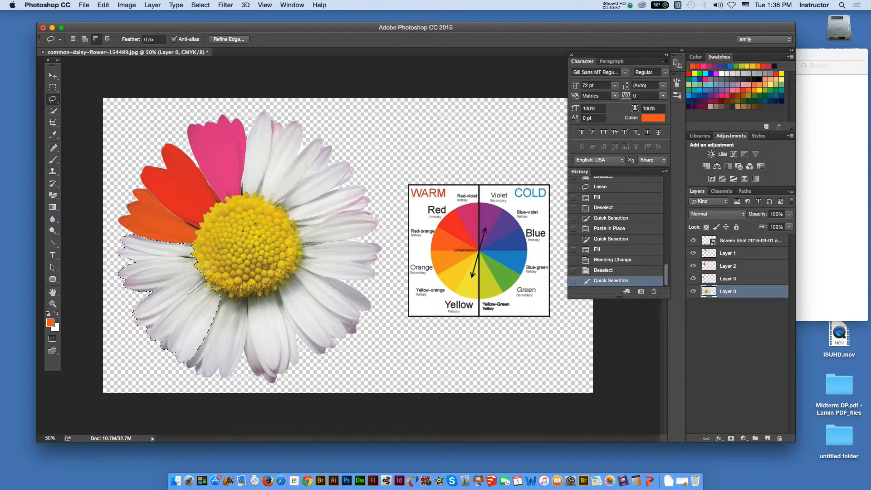
pyautogui.moveTo(160, 361)
pyautogui.mouseDown()
pyautogui.moveTo(230, 360)
pyautogui.moveTo(211, 288)
pyautogui.mouseUp()
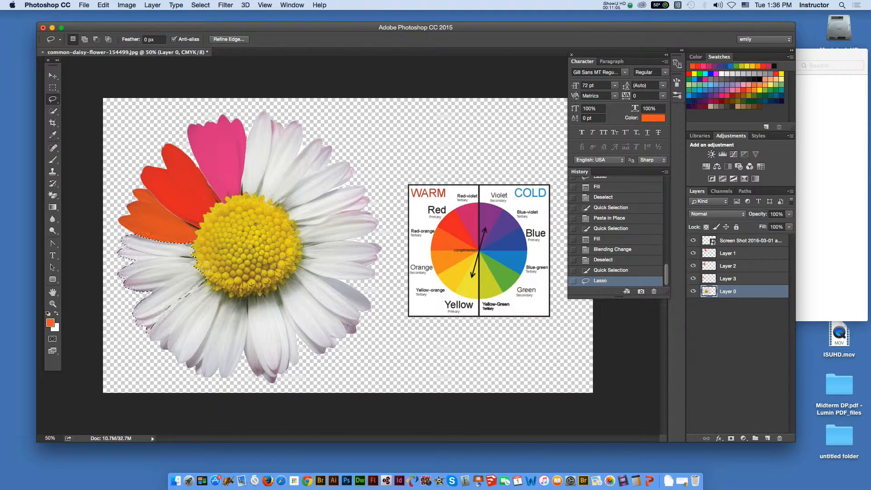
# - Add a new layer above Layer 0 and paste a copy of the selected petals in place on it
pyautogui.click(790, 191)
pyautogui.click(709, 171)
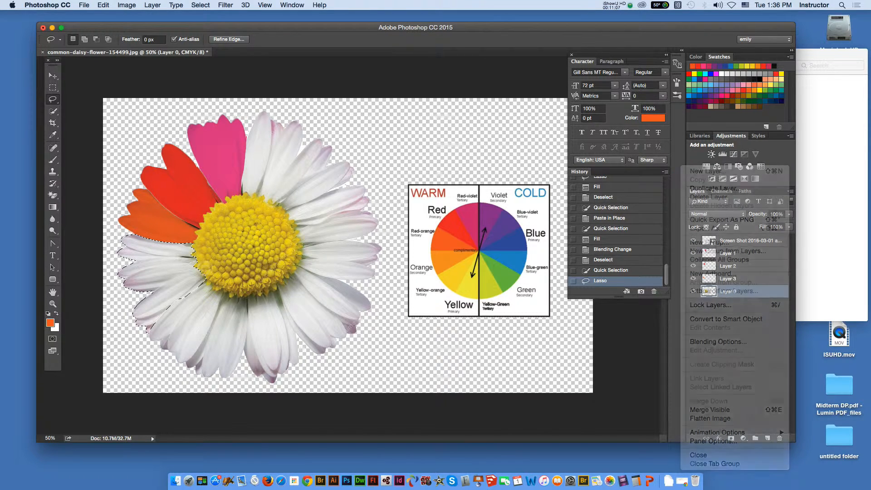
pyautogui.press('Return')
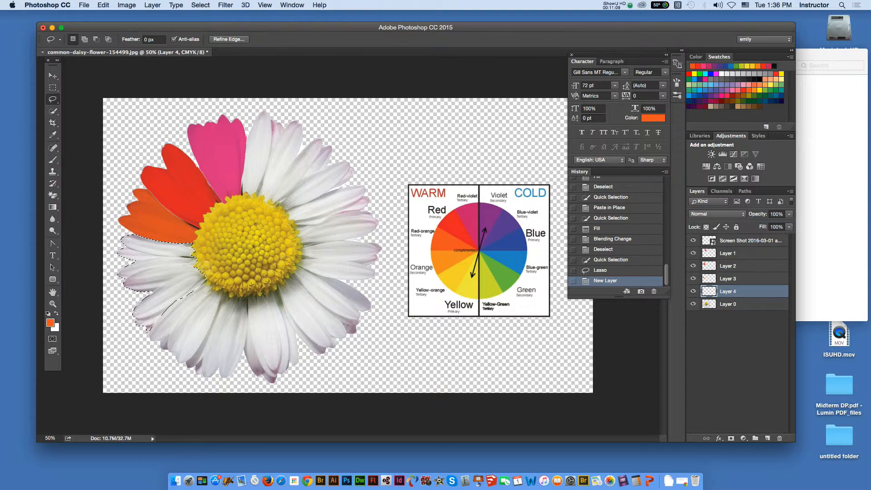
pyautogui.press('super+shift+v')
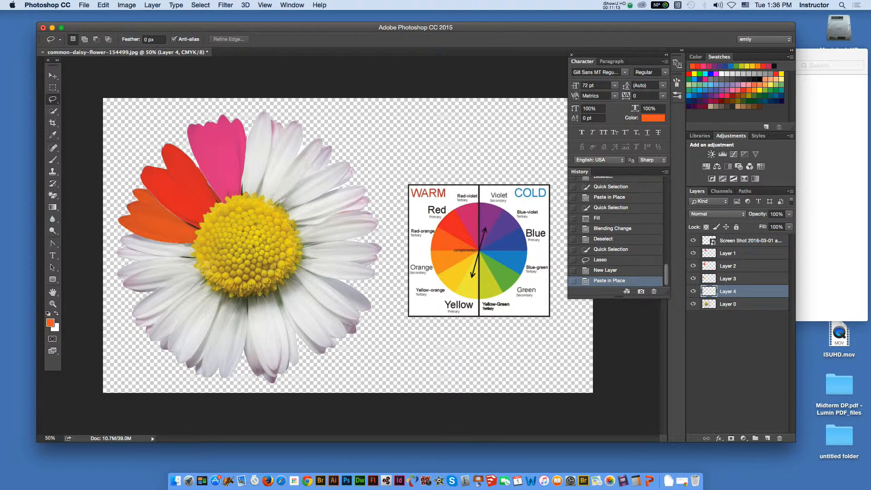
# - Reselect the pasted petals on Layer 4 and fill them with orange sampled from the color wheel
pyautogui.press('w')
pyautogui.click(160, 271)
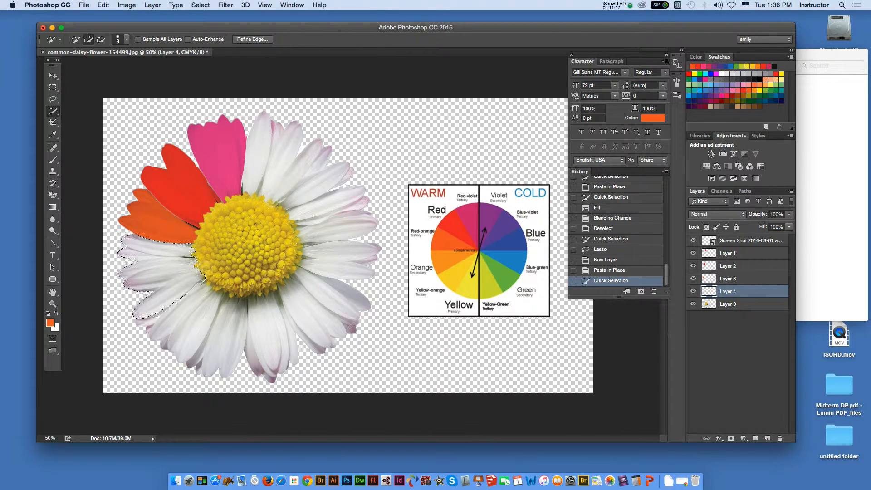
pyautogui.press('i')
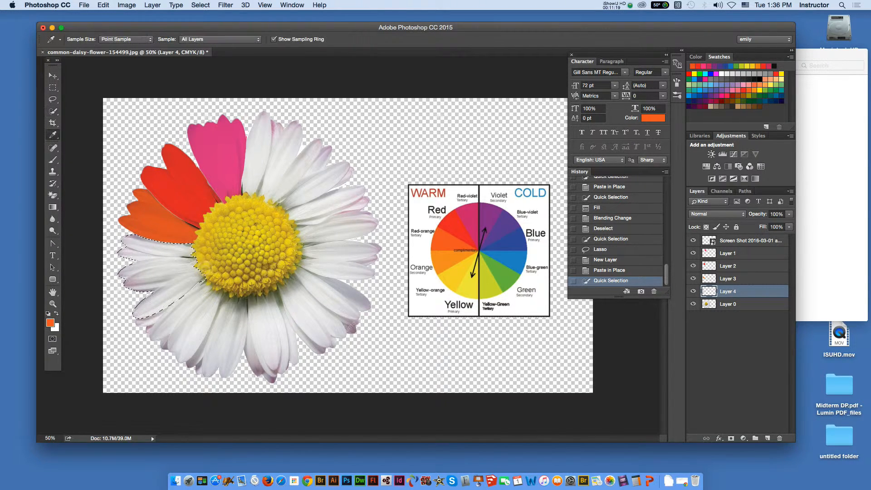
pyautogui.click(447, 260)
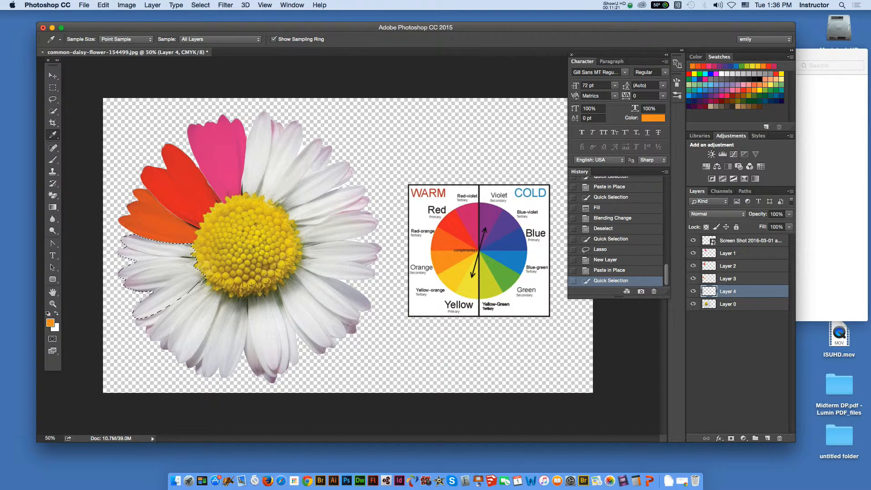
pyautogui.click(103, 5)
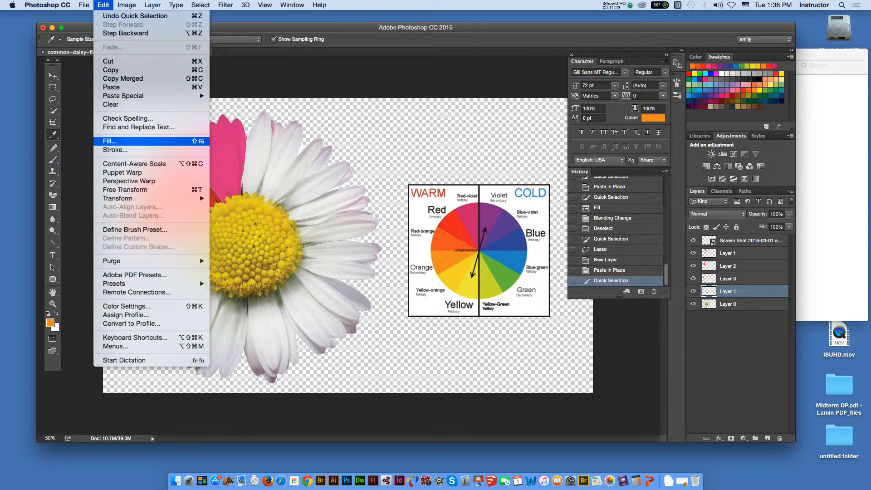
pyautogui.click(109, 140)
pyautogui.press('Return')
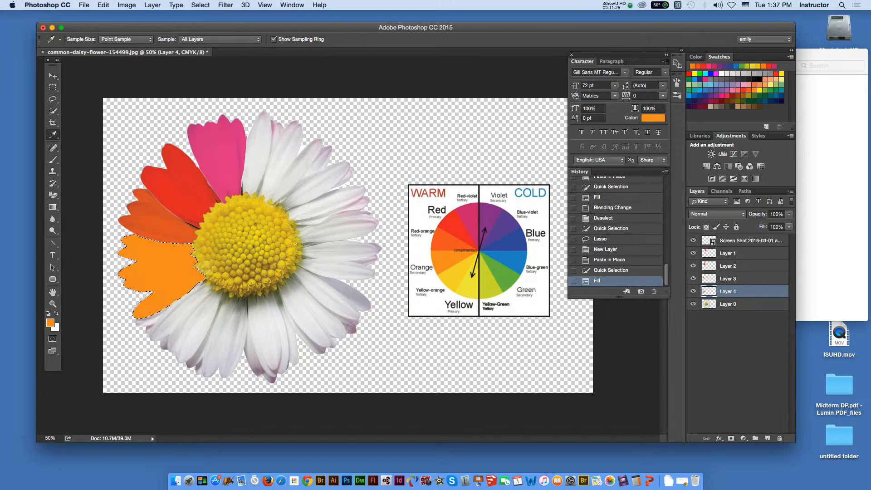
# - Set Layer 4's blending mode to Multiply and deselect the orange petals
pyautogui.click(708, 214)
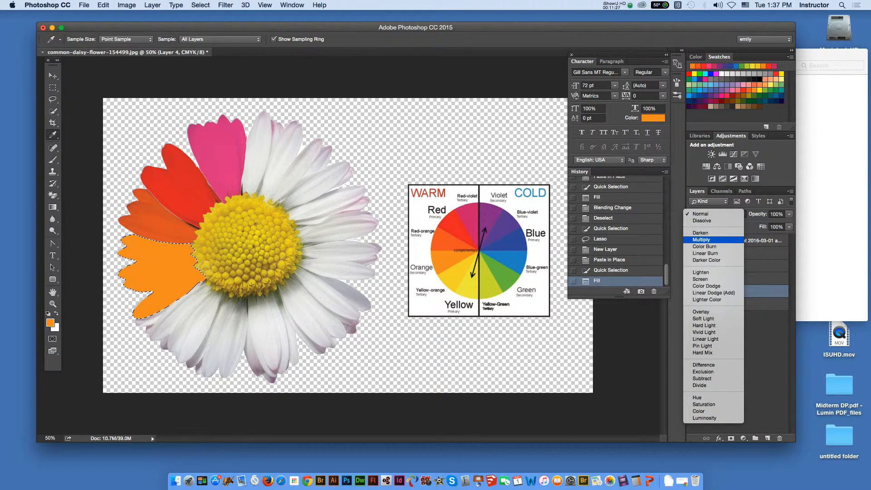
pyautogui.click(702, 239)
pyautogui.click(53, 88)
pyautogui.click(53, 76)
pyautogui.click(177, 186)
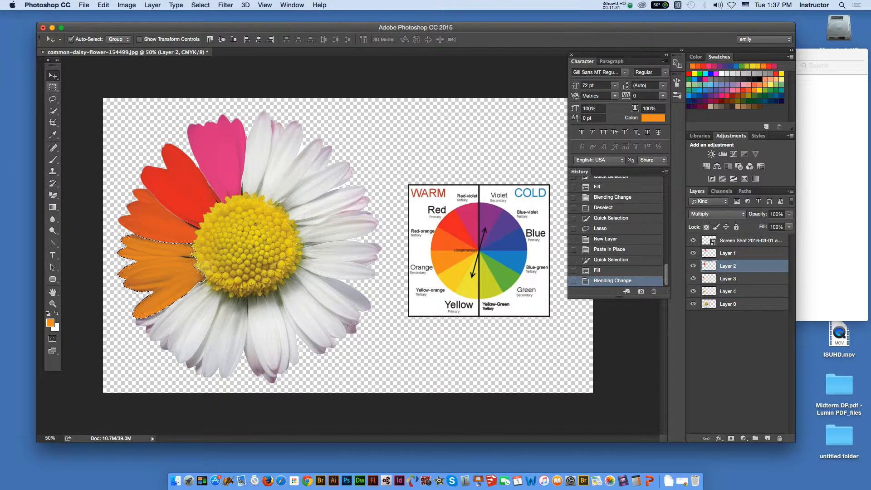
pyautogui.click(53, 88)
pyautogui.press('super+d')
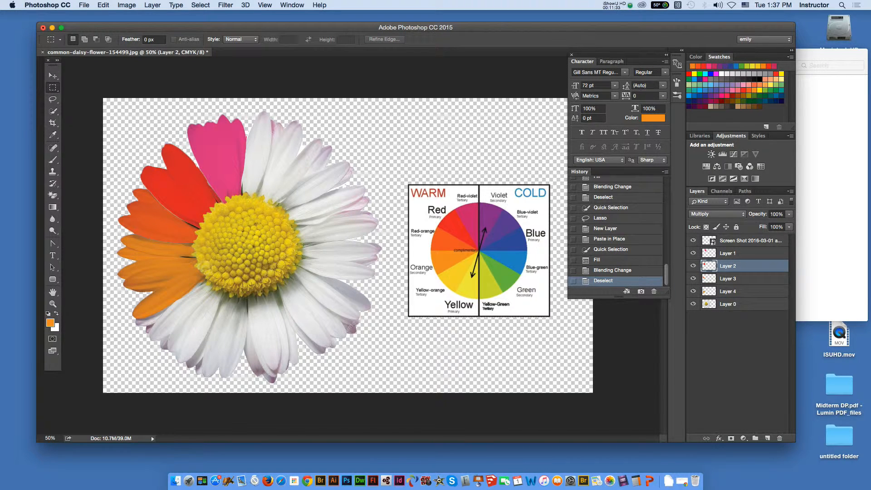
pyautogui.click(52, 75)
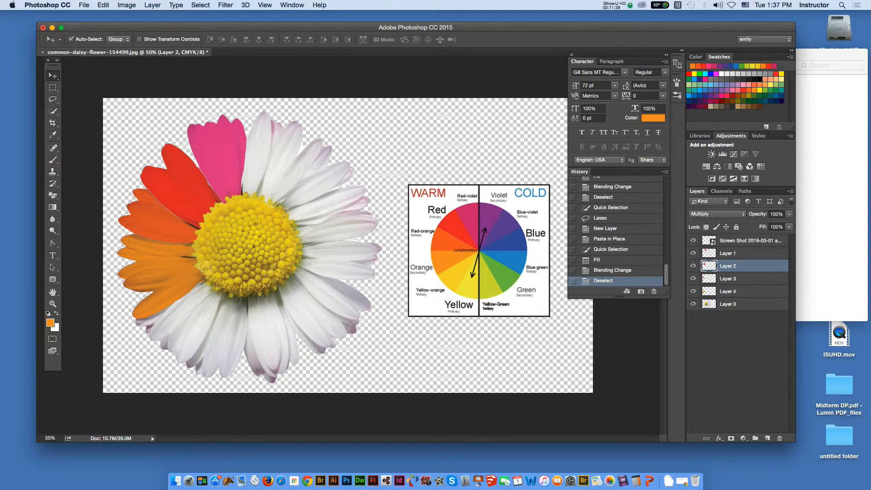
# - Quick-select the white petals just below the orange group on Layer 0 and paste a copy in place on a new layer
pyautogui.click(728, 304)
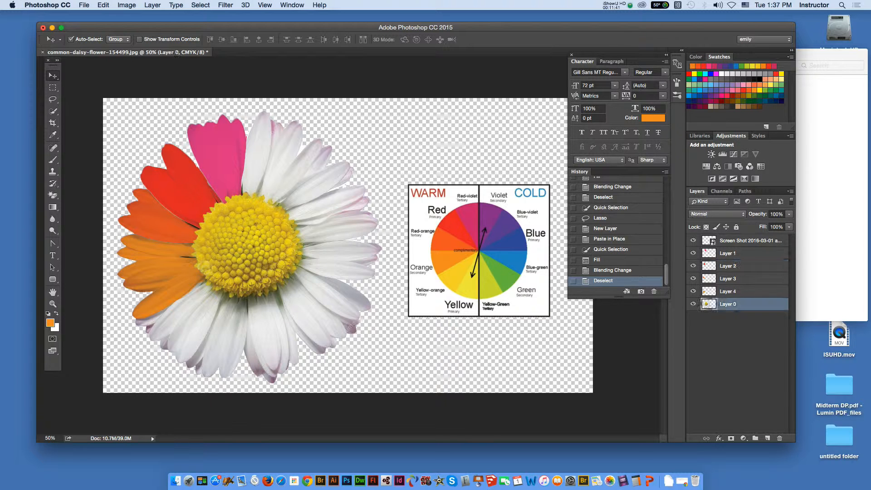
pyautogui.click(52, 111)
pyautogui.moveTo(159, 322)
pyautogui.mouseDown()
pyautogui.moveTo(193, 310)
pyautogui.moveTo(199, 320)
pyautogui.moveTo(190, 342)
pyautogui.mouseUp()
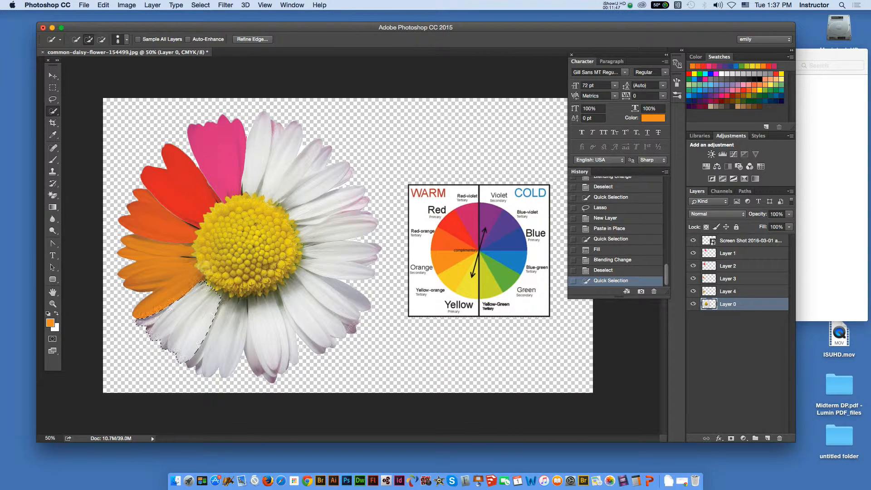
pyautogui.click(218, 294)
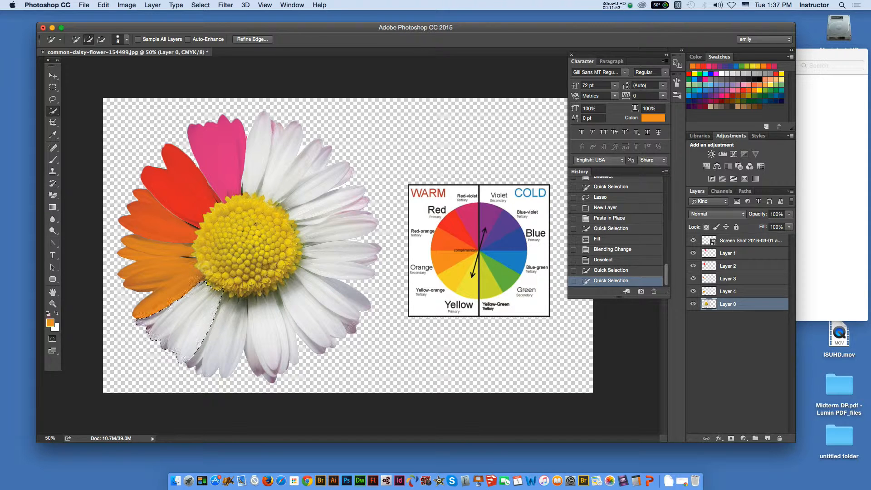
pyautogui.press('super+shift+v')
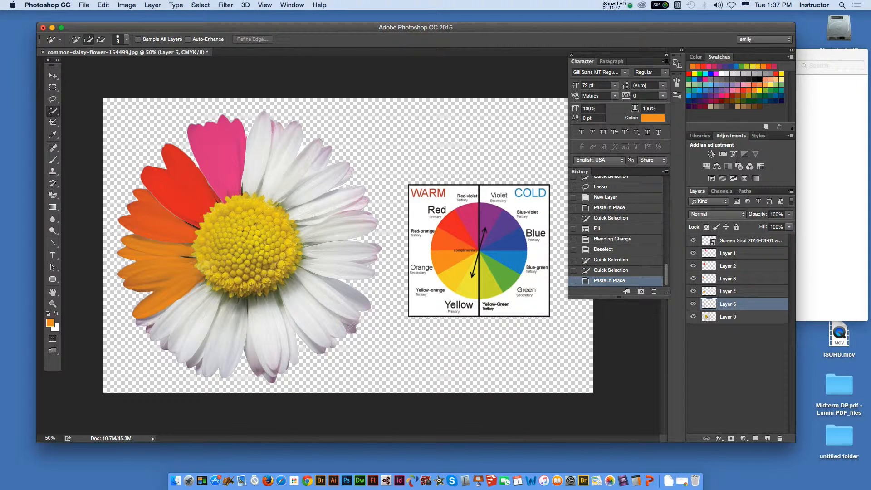
# - Reselect the pasted petals on Layer 5 and fill them with yellow-orange sampled from the color wheel
pyautogui.click(187, 319)
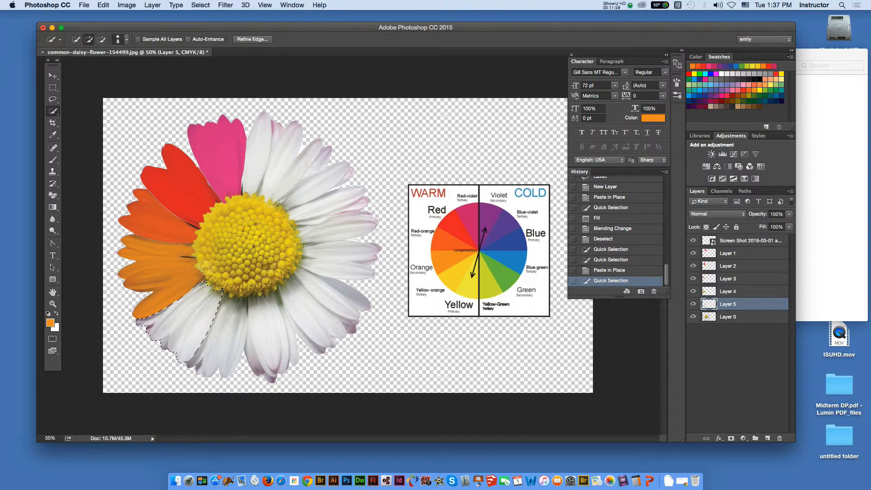
pyautogui.press('i')
pyautogui.click(452, 274)
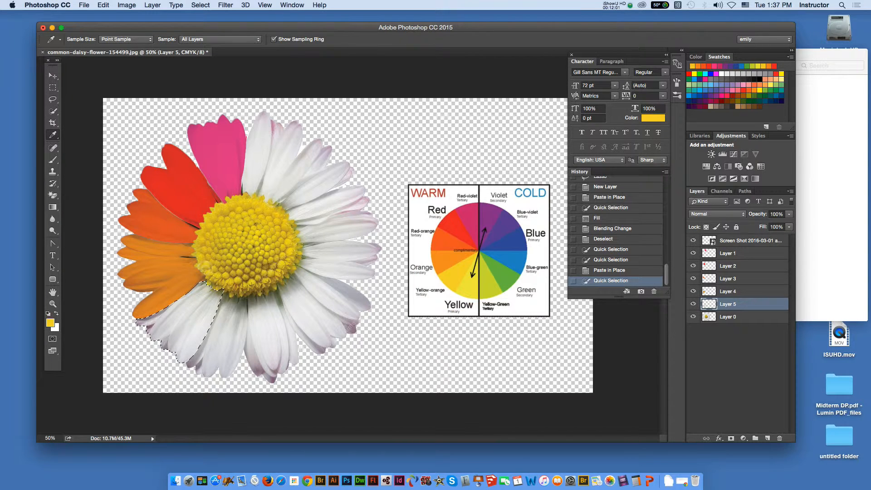
pyautogui.click(103, 5)
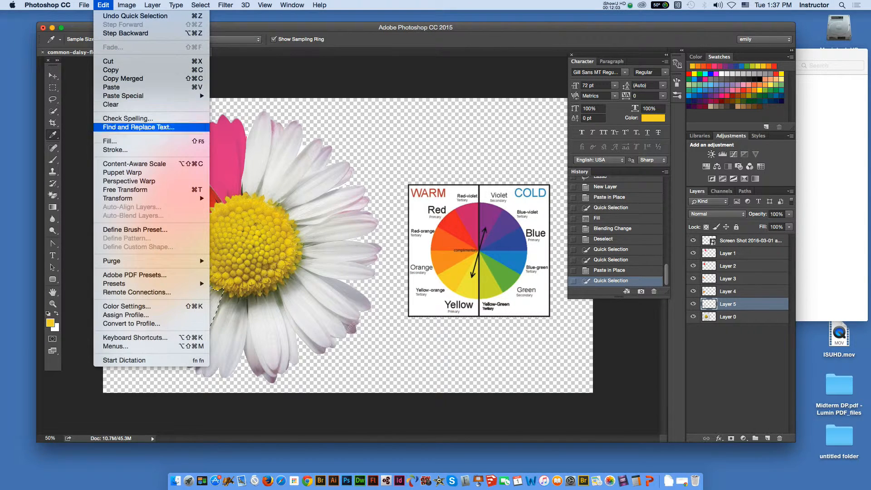
pyautogui.click(117, 140)
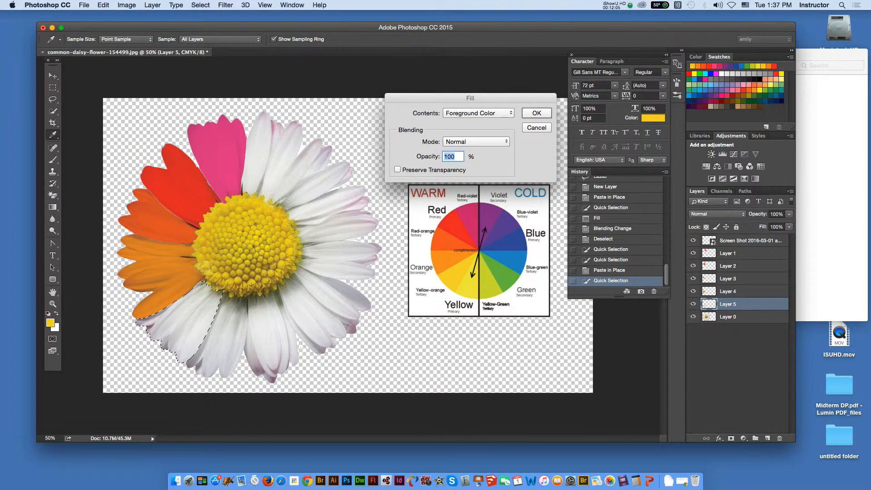
pyautogui.press('Return')
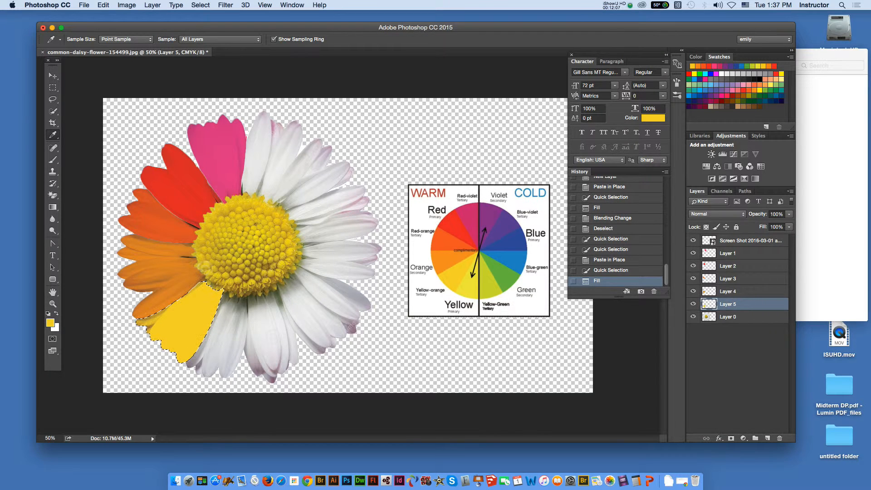
# - Set Layer 5's blending mode to Multiply and deselect the yellow-orange petals
pyautogui.click(716, 213)
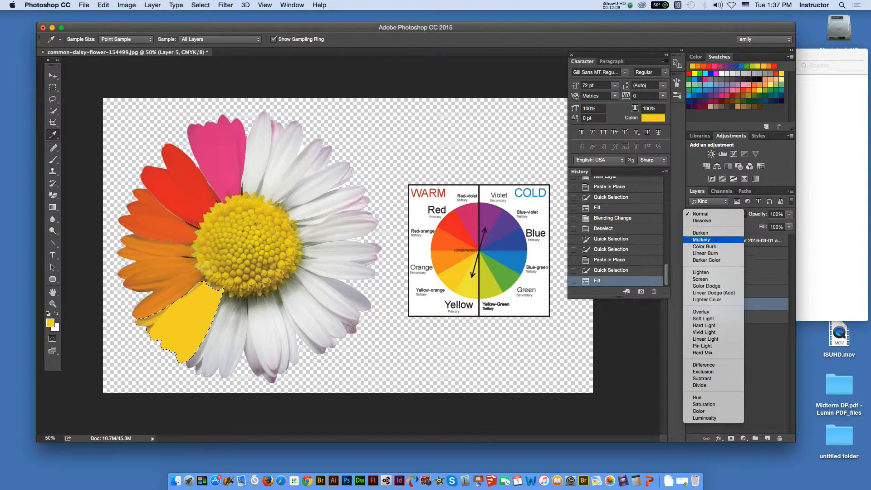
pyautogui.click(701, 240)
pyautogui.press('m')
pyautogui.press('super+d')
pyautogui.press('v')
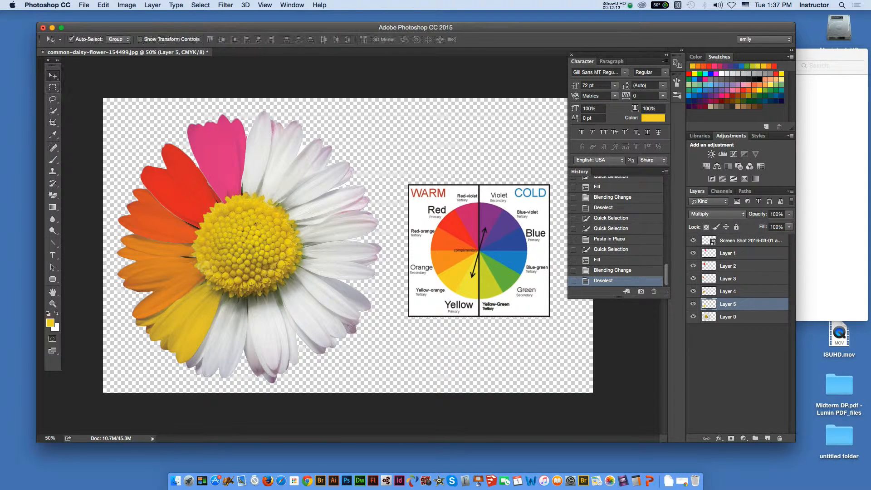
# - Quick-select the white petals beside the yellow-orange group on Layer 0 and paste a copy in place on a new layer
pyautogui.click(728, 317)
pyautogui.press('w')
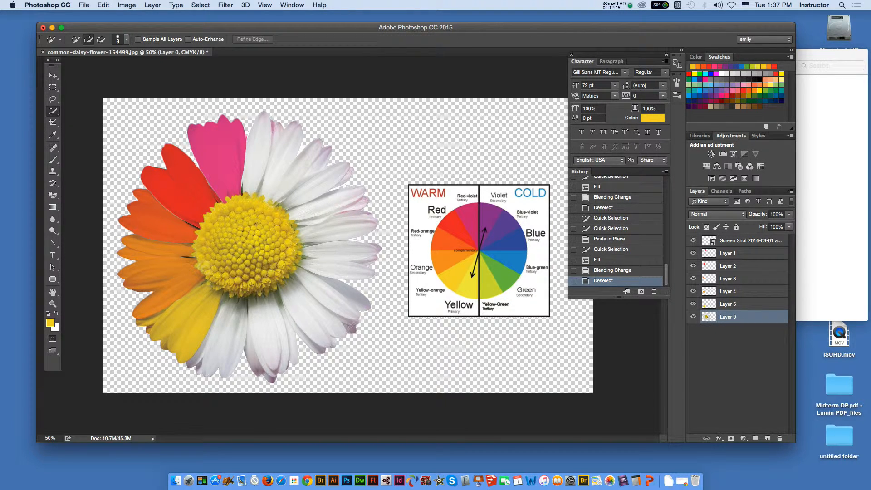
pyautogui.moveTo(215, 361); pyautogui.dragTo(234, 306)
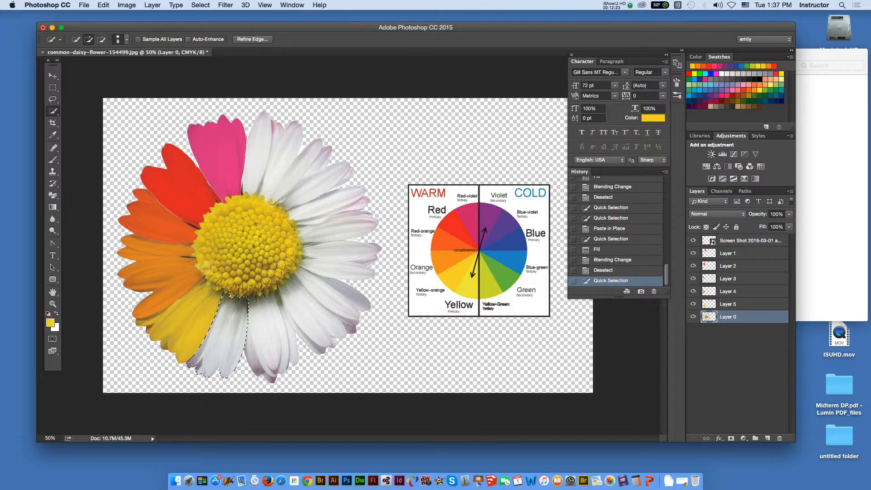
pyautogui.press('super+c')
pyautogui.press('super+shift+v')
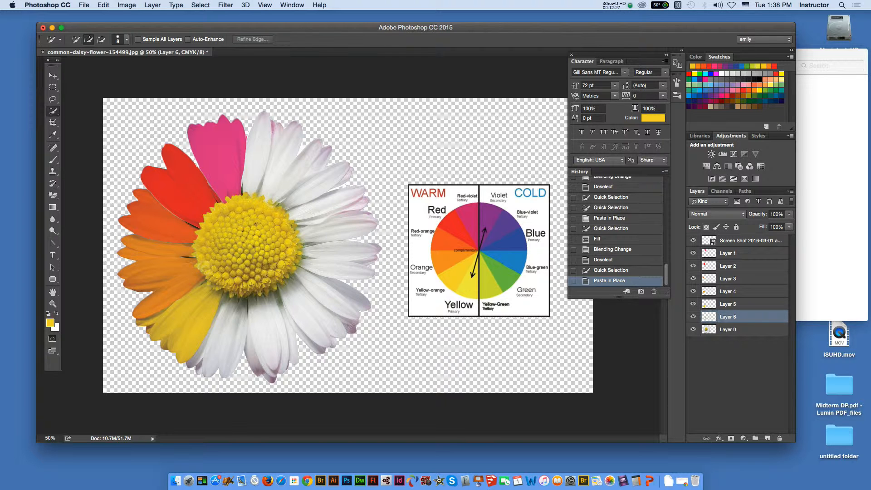
# - Reselect the pasted petals on Layer 6 and fill them with a custom color, yellow f1ea42, sampled from the color wheel
pyautogui.moveTo(235, 313); pyautogui.dragTo(224, 361)
pyautogui.click(103, 5)
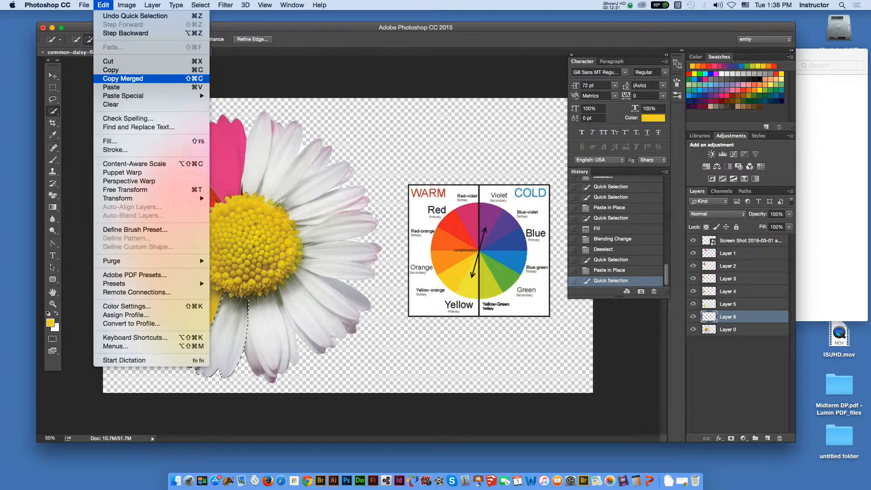
pyautogui.click(110, 141)
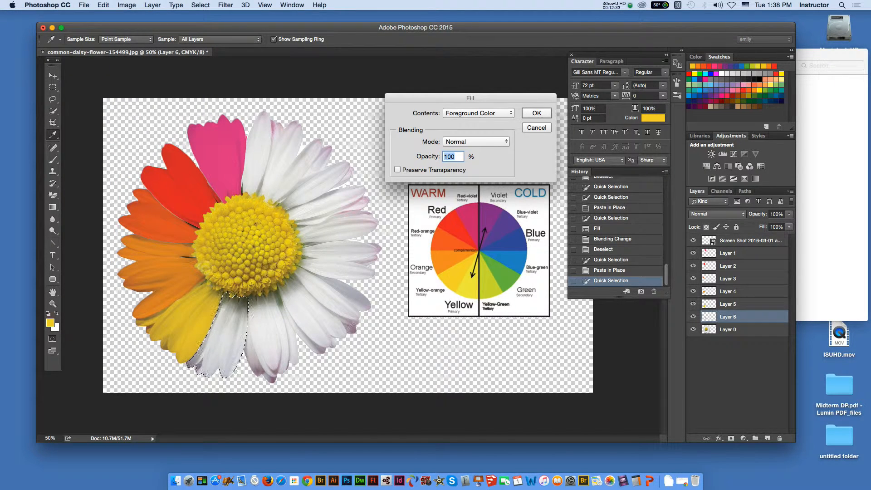
pyautogui.click(478, 113)
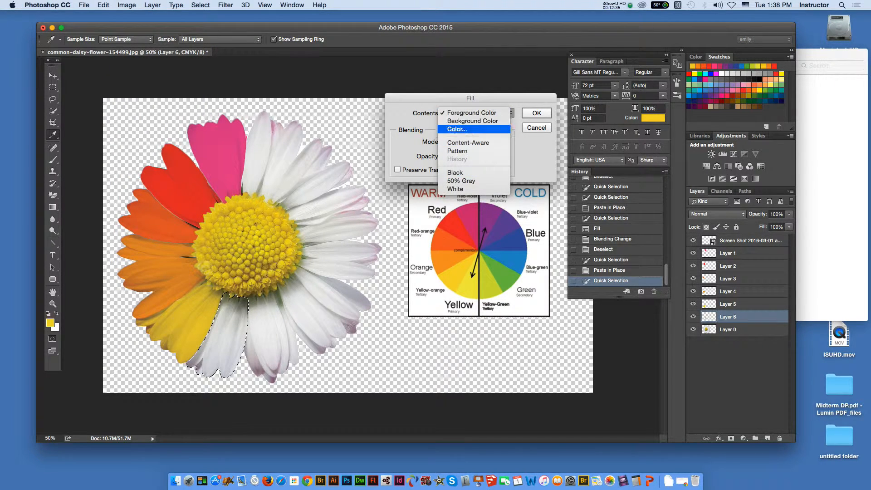
pyautogui.click(457, 121)
pyautogui.moveTo(556, 121); pyautogui.dragTo(695, 127)
pyautogui.click(469, 287)
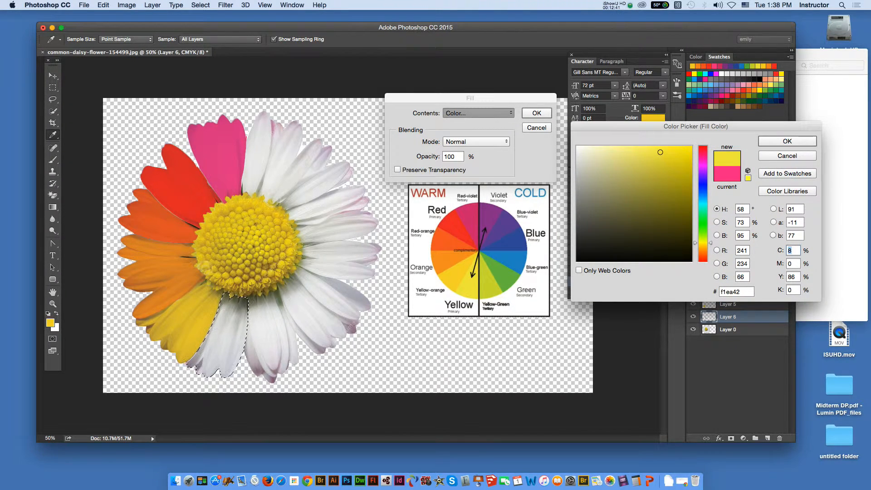
pyautogui.press('Return')
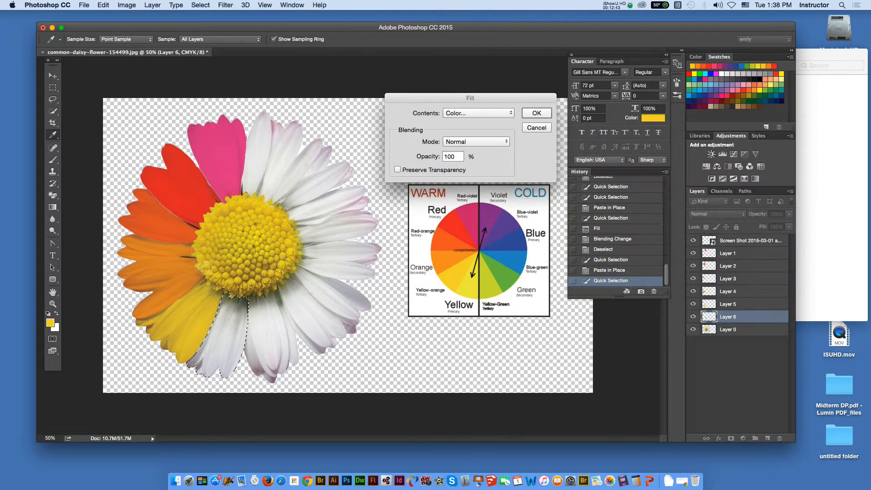
pyautogui.press('Return')
pyautogui.press('w')
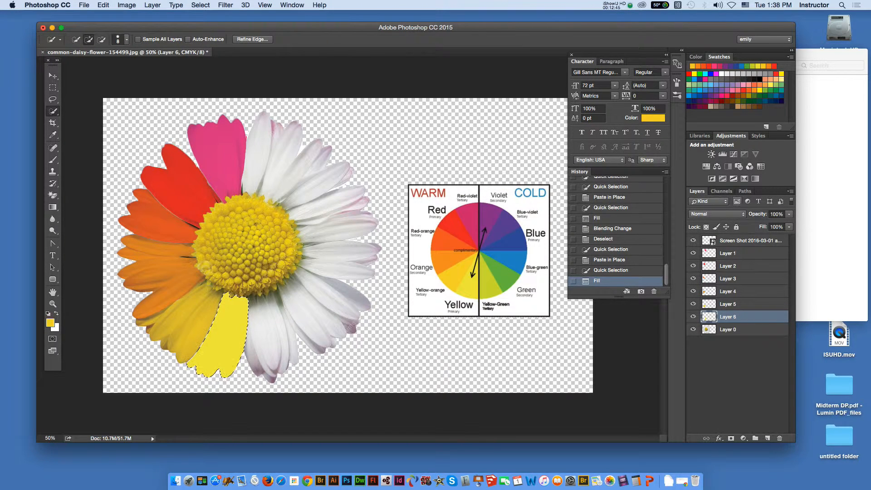
# - Set Layer 6's blending mode to Multiply and deselect the yellow petals
pyautogui.click(717, 213)
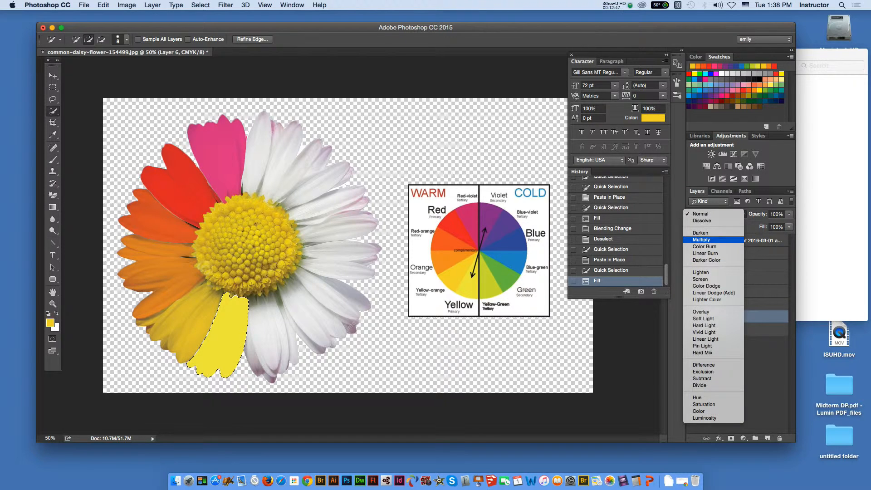
pyautogui.click(701, 240)
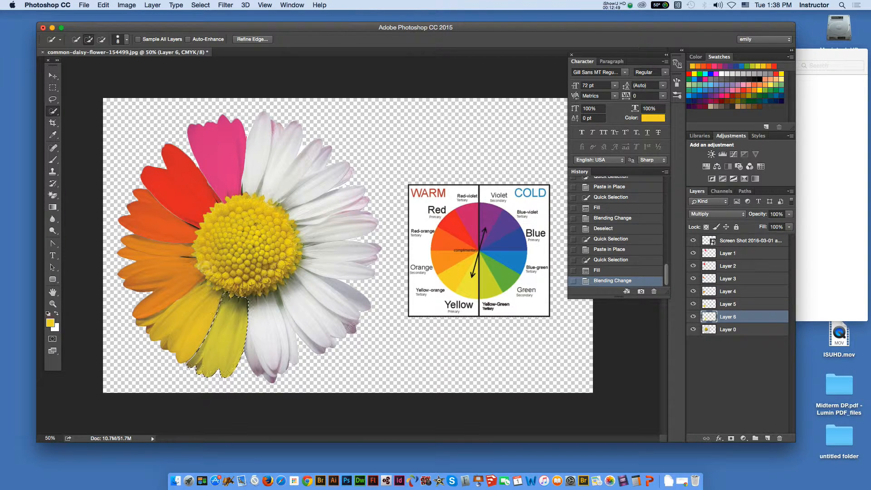
pyautogui.press('m')
pyautogui.press('super+d')
pyautogui.press('v')
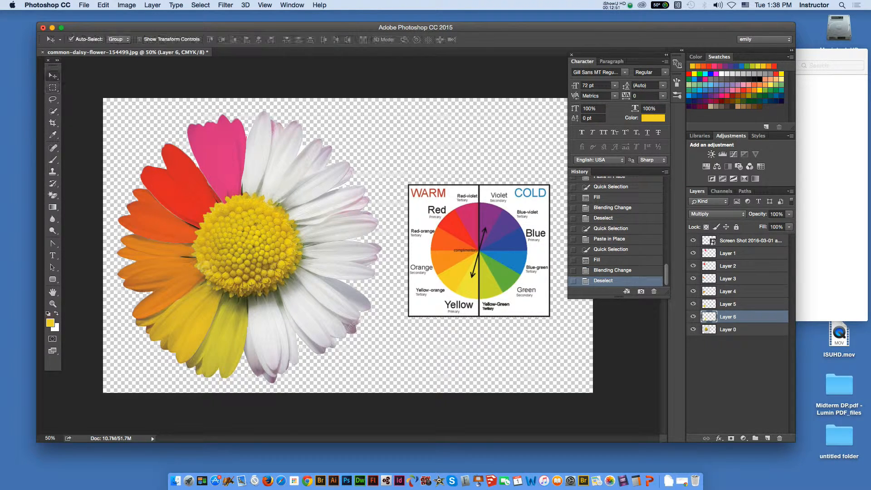
# - Quick-select the white petals beside the yellow group on Layer 0 and paste a copy in place on a new layer
pyautogui.click(728, 330)
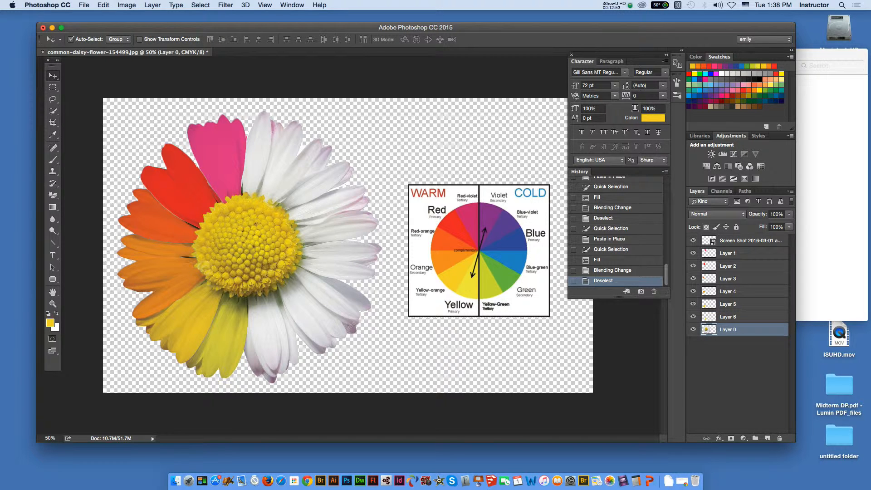
pyautogui.click(52, 111)
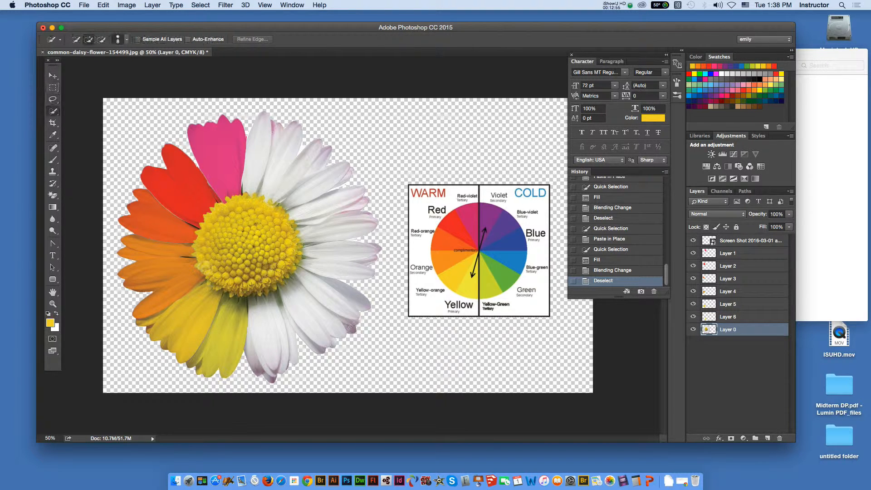
pyautogui.moveTo(264, 325); pyautogui.dragTo(289, 349)
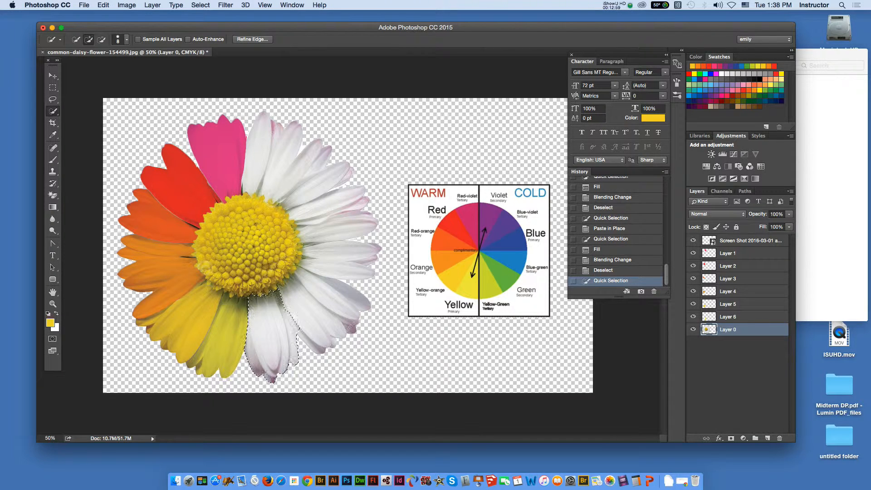
pyautogui.click(319, 348)
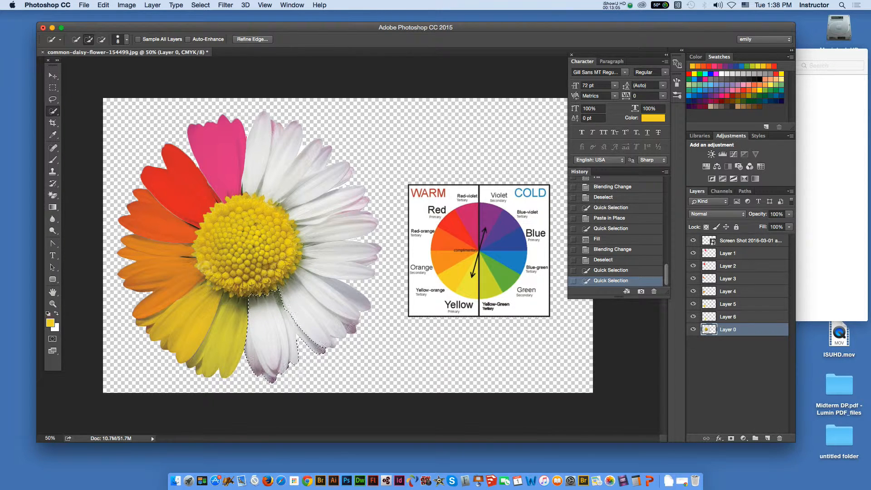
pyautogui.press('super+c')
pyautogui.press('super+shift+v')
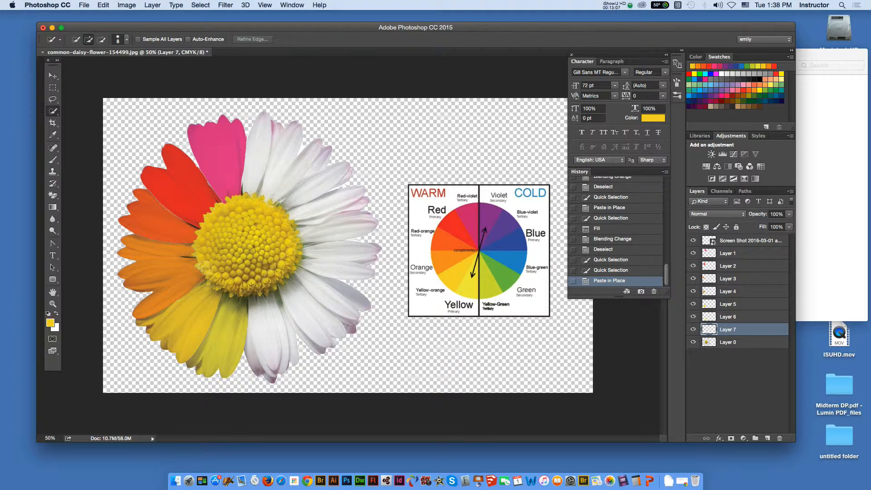
# - Reselect the pasted petals on Layer 7 and sample yellow-green from the color wheel as the foreground color
pyautogui.moveTo(282, 306); pyautogui.dragTo(313, 344)
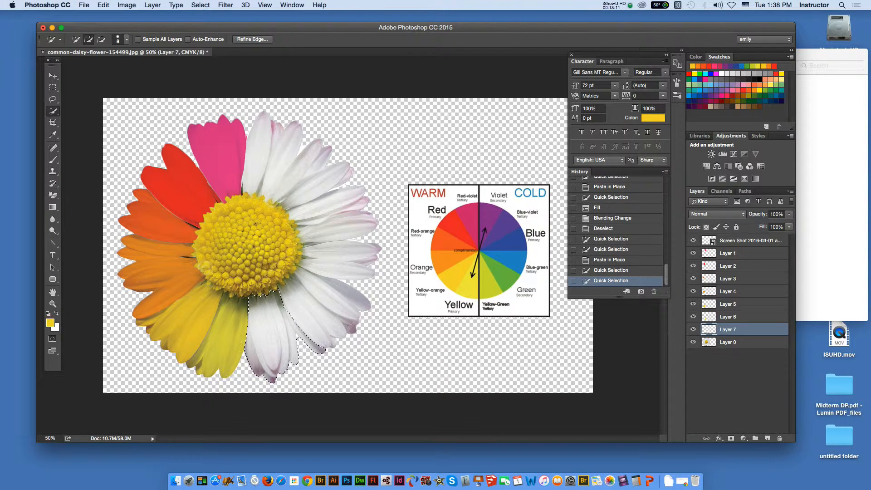
pyautogui.press('i')
pyautogui.click(489, 283)
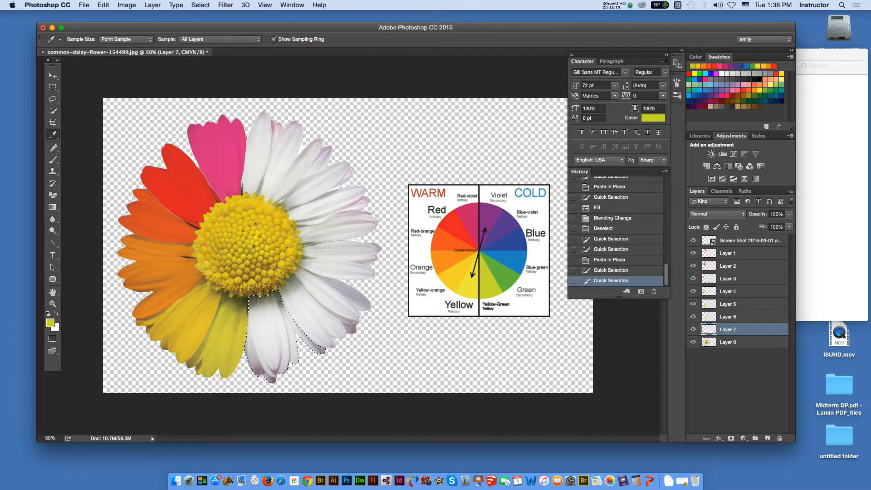
# - Fill the selected petals on Layer 7 with the custom yellow kept from the previous fill
pyautogui.click(104, 5)
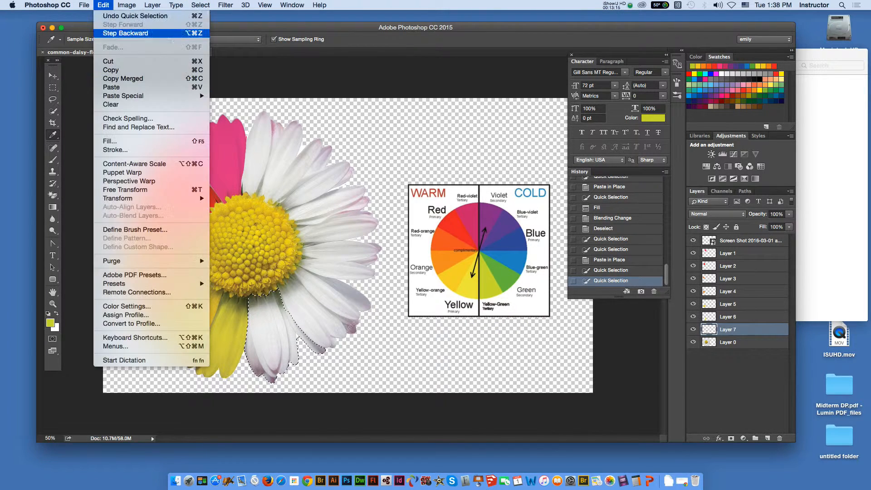
pyautogui.click(109, 141)
pyautogui.press('Return')
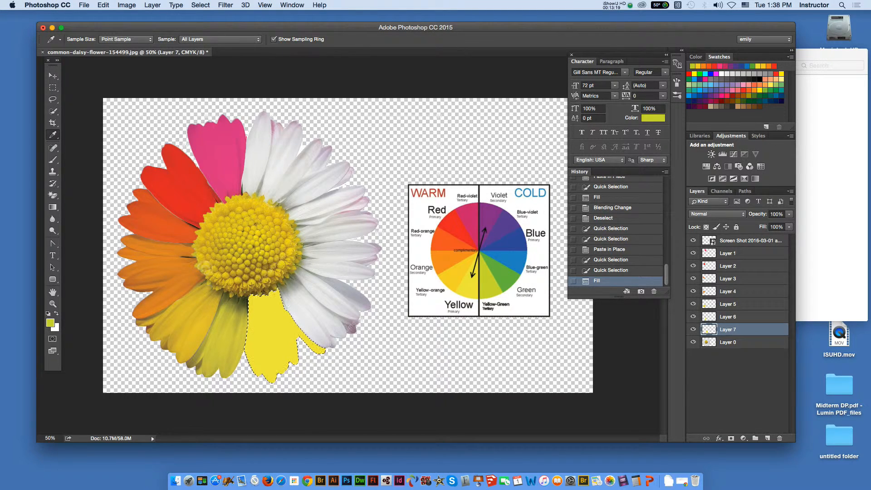
# - Fill the selected petals on Layer 7 with the yellow-green foreground color
pyautogui.click(103, 5)
pyautogui.click(109, 141)
pyautogui.click(478, 112)
pyautogui.click(474, 96)
pyautogui.press('Return')
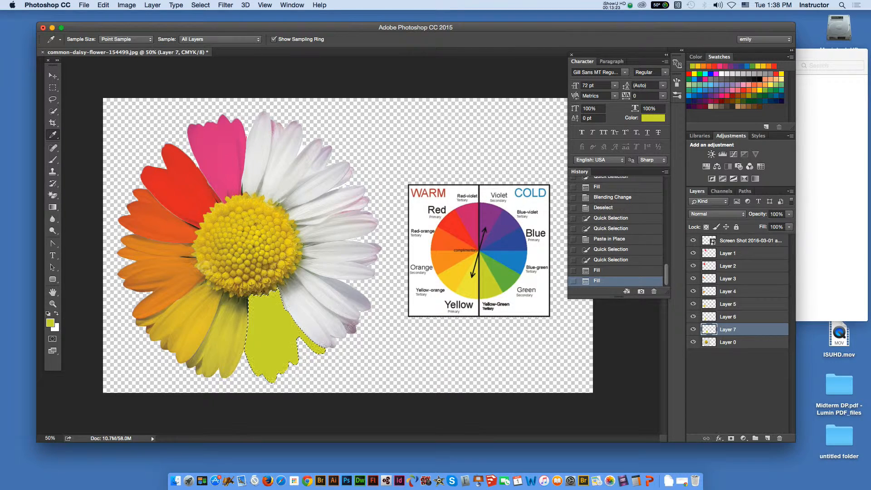
# - Set the blending mode of the yellow-green petals' Layer 7 to Multiply
pyautogui.click(717, 214)
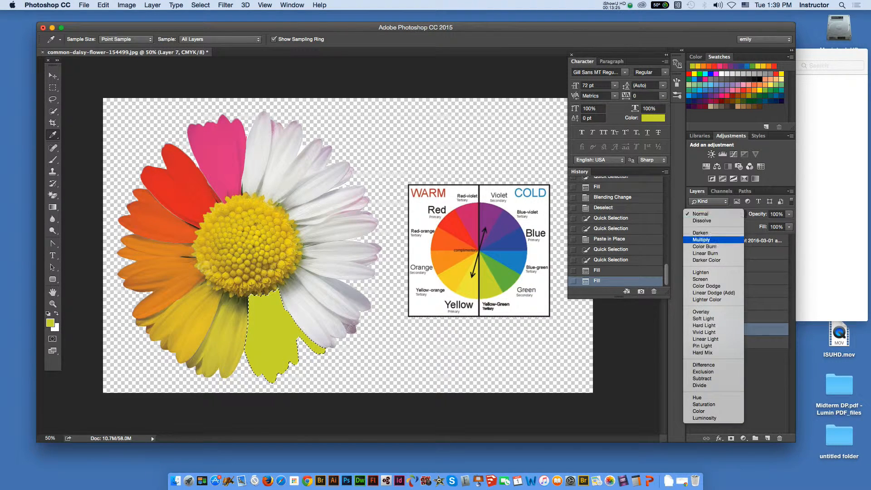
pyautogui.click(708, 241)
pyautogui.press('m')
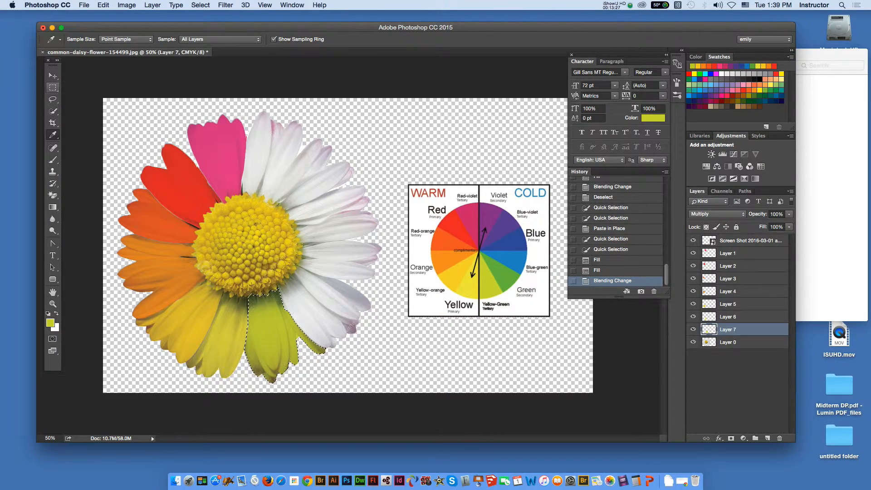
# - Clear the selection, select the white petals next to the yellow-green group on Layer 0, and paste a copy in place on a new layer
pyautogui.press('super+d')
pyautogui.click(52, 75)
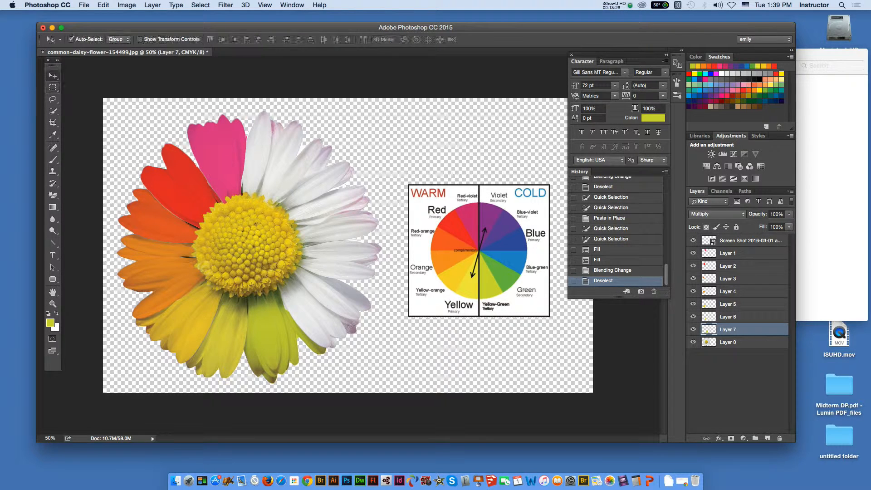
pyautogui.click(156, 221)
pyautogui.click(53, 110)
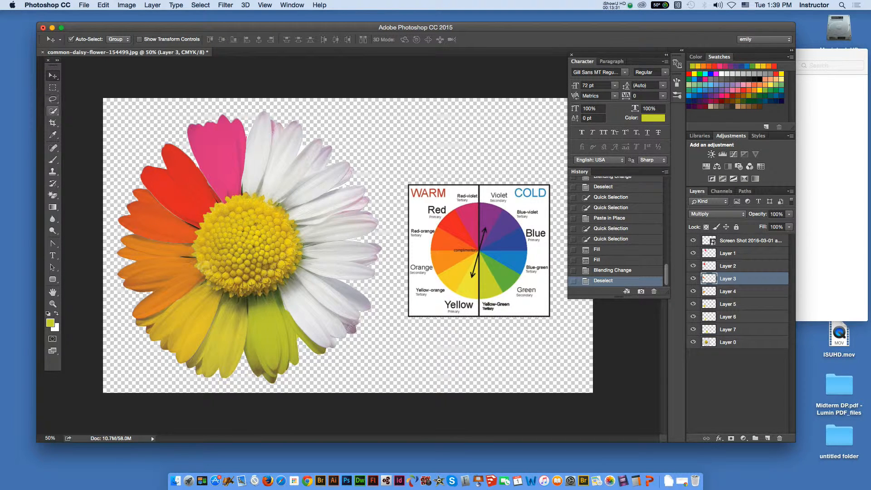
pyautogui.moveTo(315, 322); pyautogui.dragTo(289, 288)
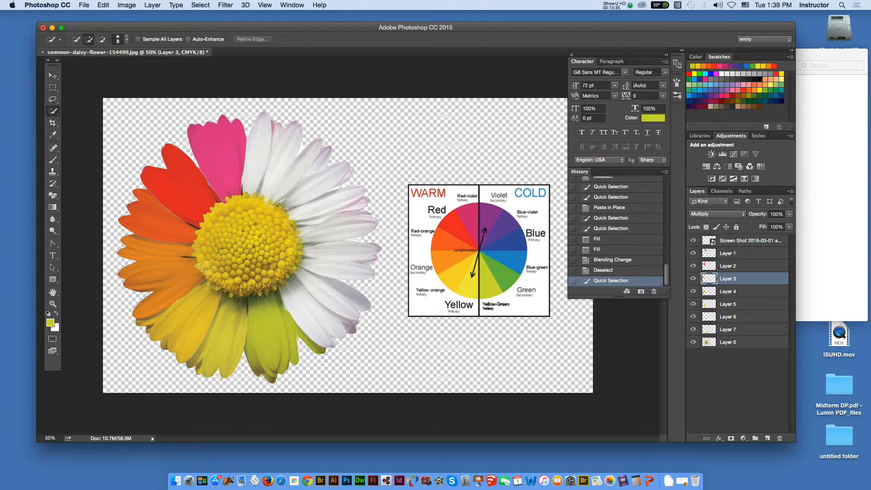
pyautogui.click(740, 342)
pyautogui.moveTo(329, 322)
pyautogui.mouseDown()
pyautogui.moveTo(295, 285)
pyautogui.moveTo(291, 303)
pyautogui.moveTo(335, 343)
pyautogui.moveTo(310, 302)
pyautogui.mouseUp()
pyautogui.moveTo(351, 324); pyautogui.dragTo(304, 275)
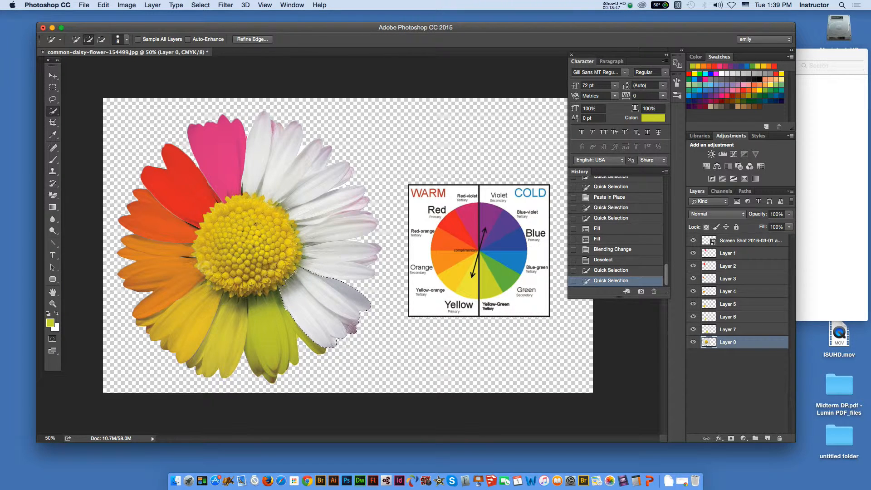
pyautogui.press('super+shift+v')
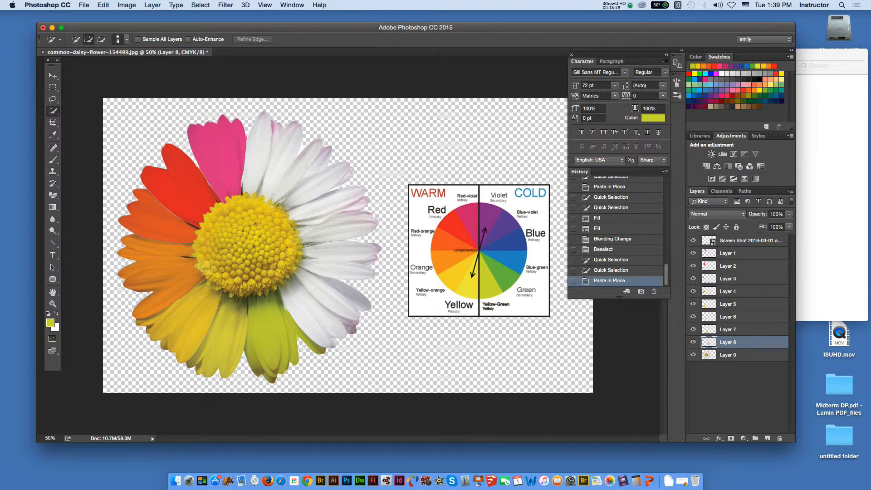
# - Reselect the pasted petals on Layer 8 and fill them with the green sampled from the color wheel as foreground color
pyautogui.click(324, 310)
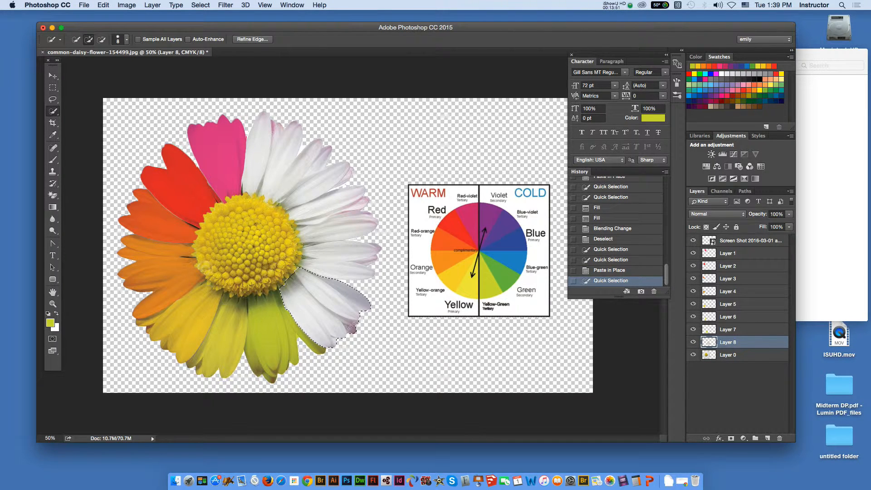
pyautogui.click(104, 5)
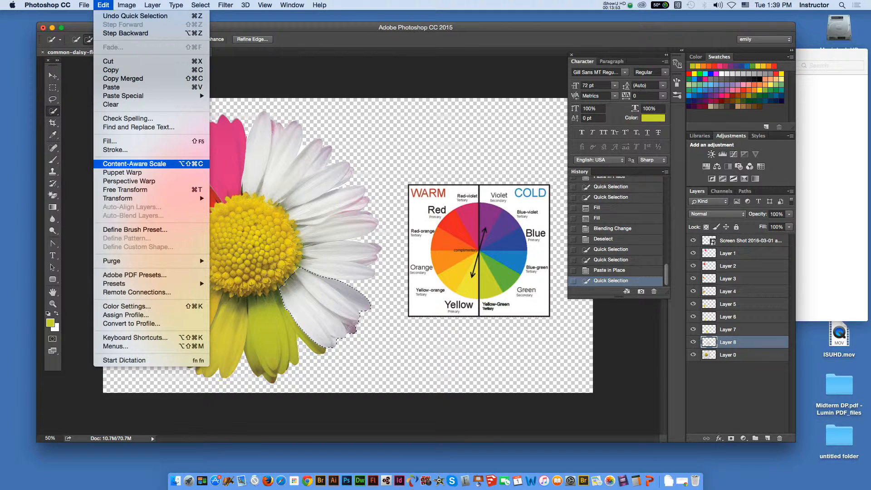
pyautogui.click(202, 141)
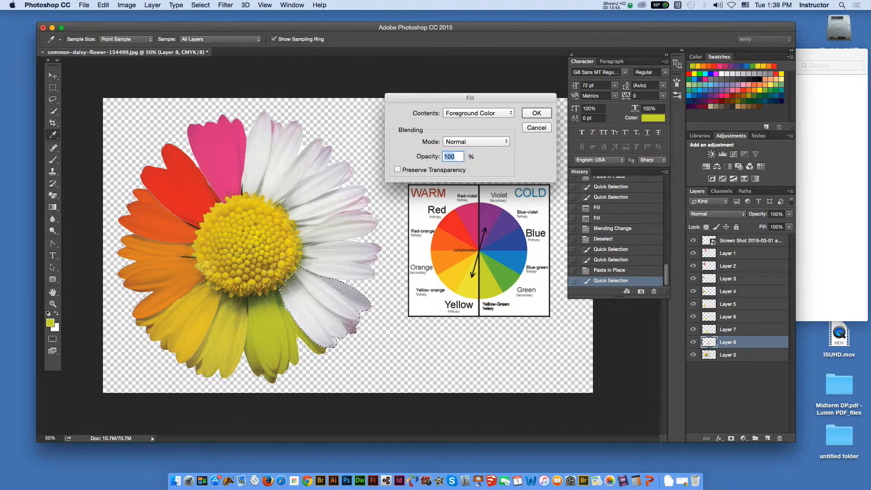
pyautogui.click(504, 275)
pyautogui.press('Return')
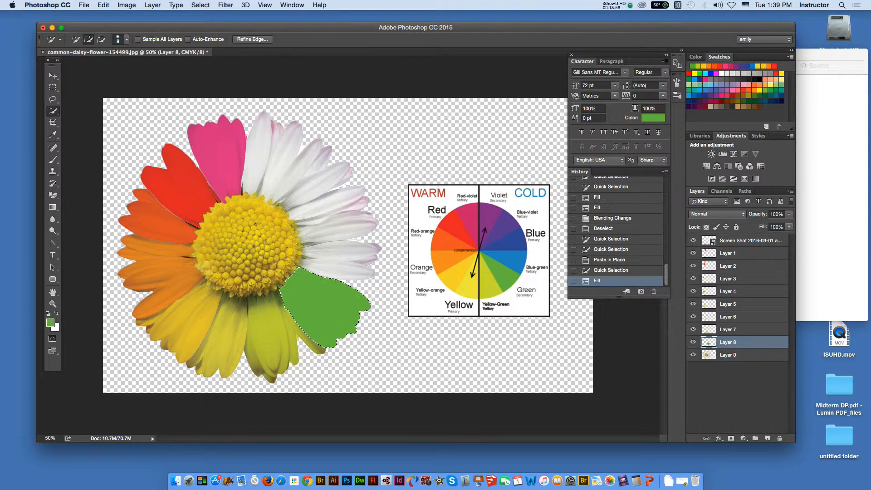
# - Set the blending mode of the green petals' Layer 8 to Multiply and deselect the petals
pyautogui.click(717, 214)
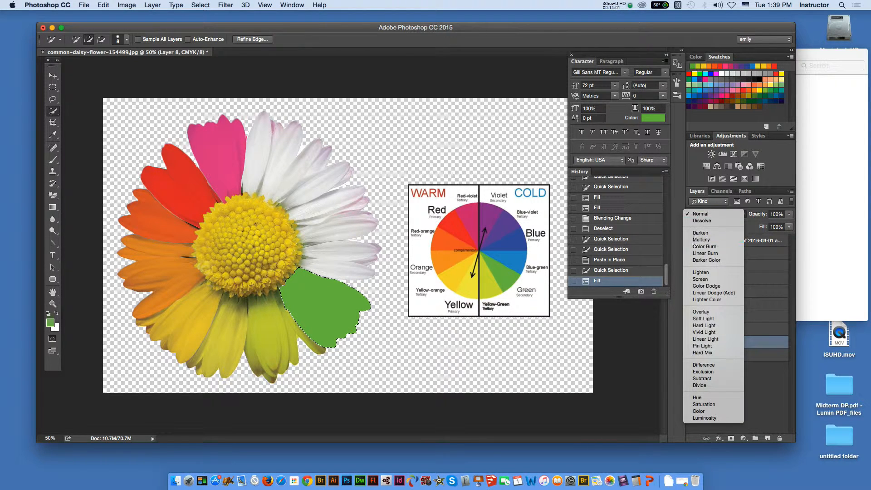
pyautogui.click(708, 245)
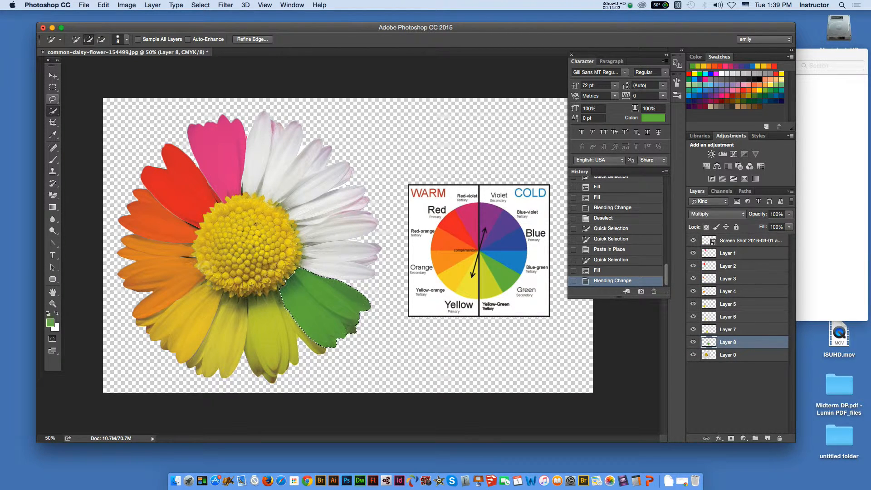
pyautogui.click(53, 99)
pyautogui.press('m')
pyautogui.press('super+d')
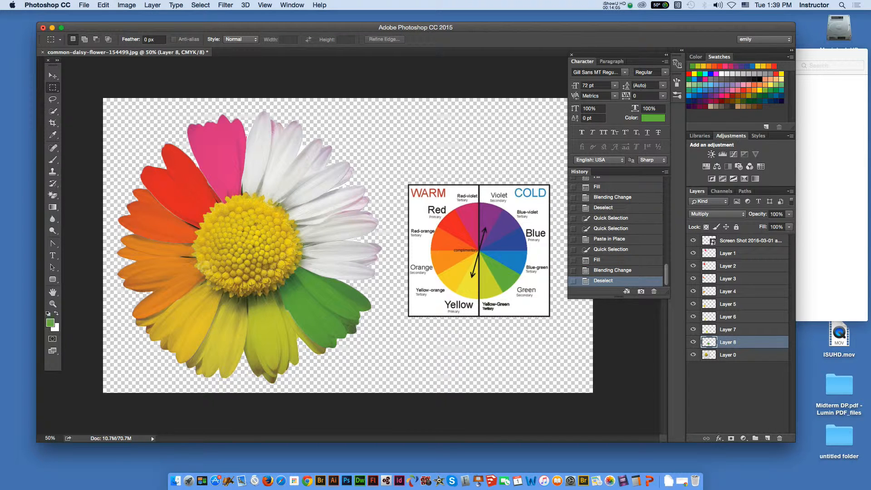
# - Select the white petals just above the green group on Layer 0 and paste a copy in place on a new layer
pyautogui.press('v')
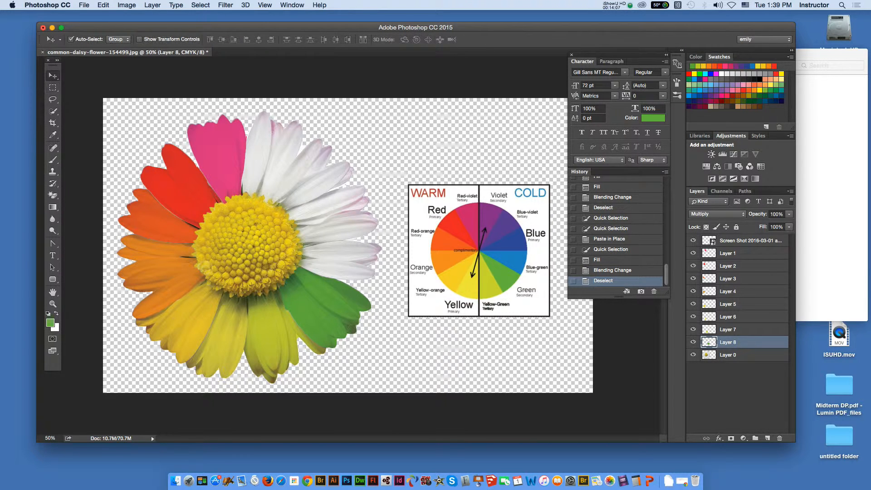
pyautogui.click(728, 354)
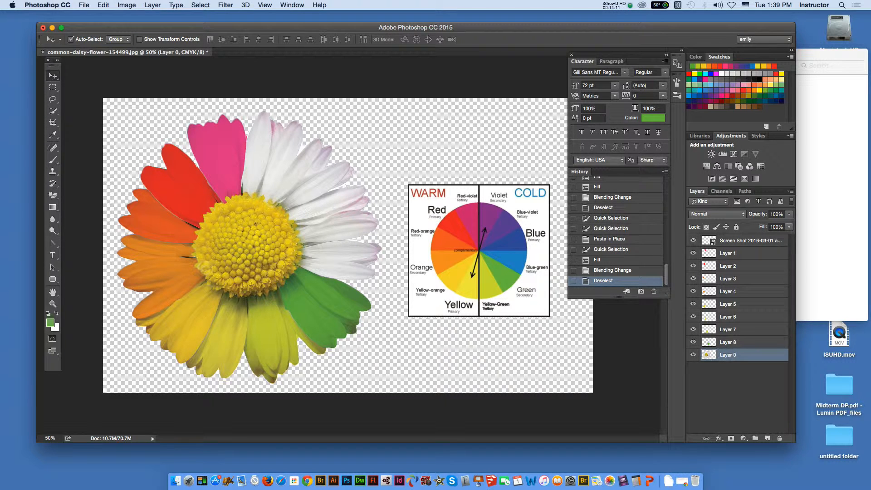
pyautogui.click(53, 111)
pyautogui.click(340, 263)
pyautogui.moveTo(340, 263); pyautogui.dragTo(363, 269)
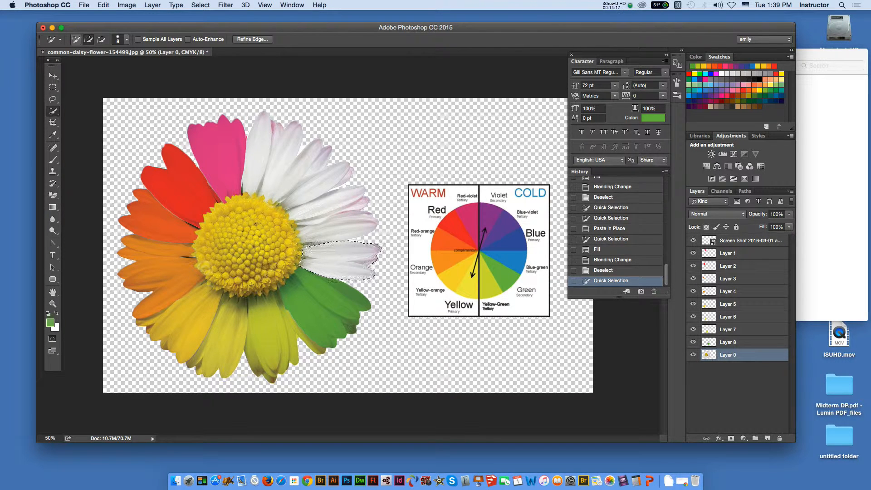
pyautogui.press('super+c')
pyautogui.press('super+shift+v')
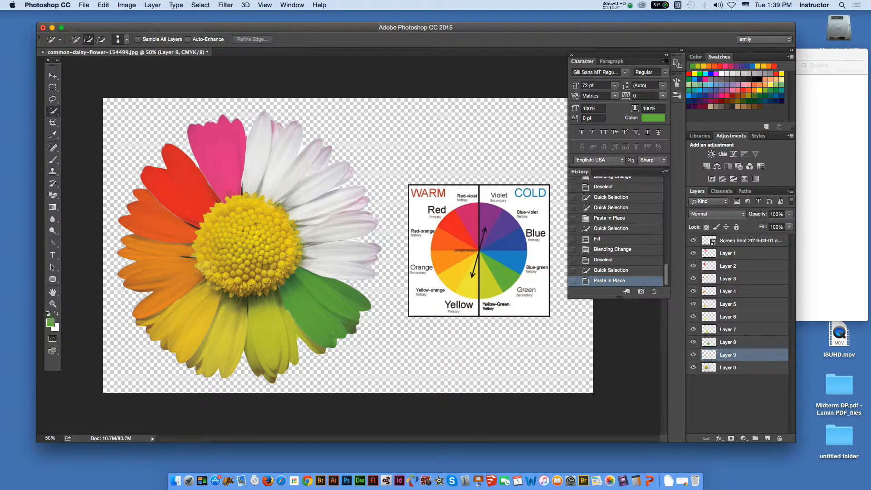
# - Reselect the pasted petals on Layer 9 and sample light blue from the color wheel as the foreground color
pyautogui.moveTo(323, 255); pyautogui.dragTo(354, 268)
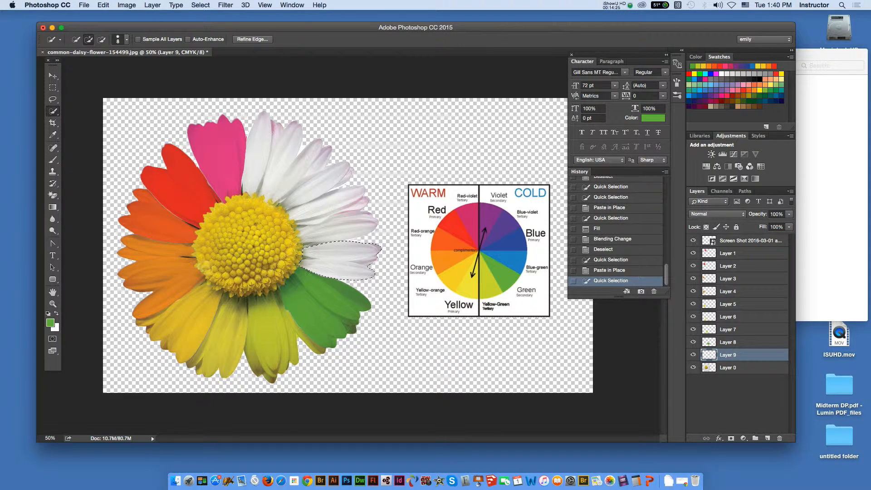
pyautogui.click(104, 5)
pyautogui.press('Escape')
pyautogui.press('i')
pyautogui.click(518, 263)
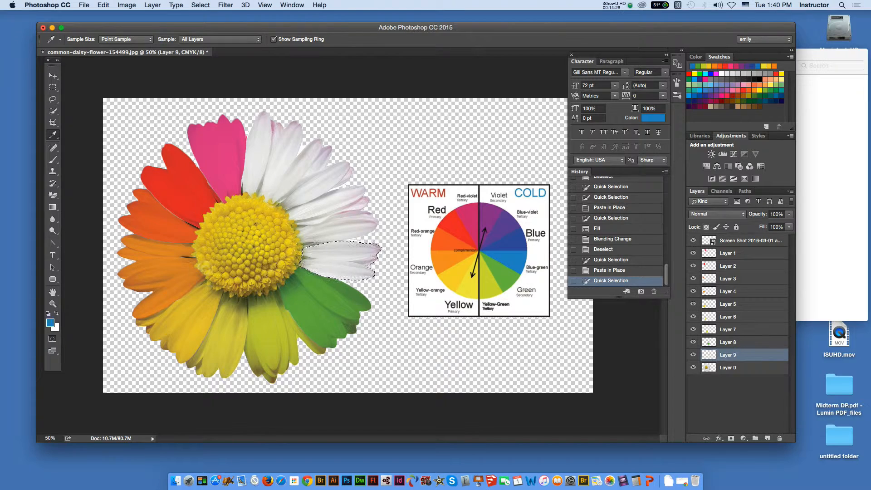
# - Fill the selected petals on Layer 9 with the light blue foreground color at 100% opacity
pyautogui.click(103, 5)
pyautogui.click(109, 141)
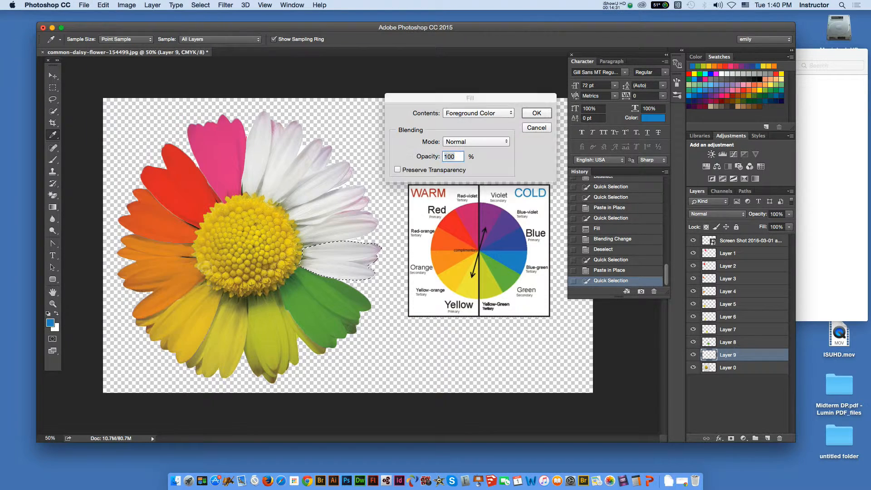
pyautogui.click(479, 113)
pyautogui.click(478, 113)
pyautogui.click(536, 114)
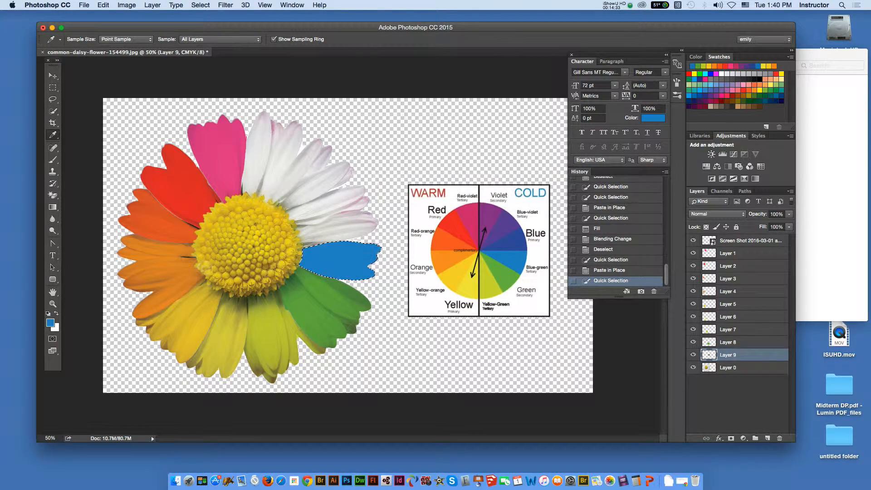
# - Set the blending mode of the light blue petals' Layer 9 to Multiply and deselect the petals
pyautogui.click(717, 214)
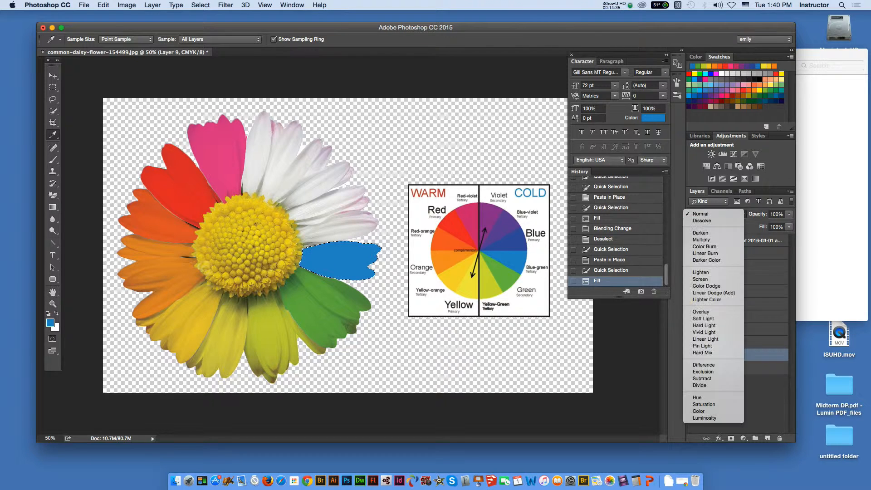
pyautogui.click(700, 240)
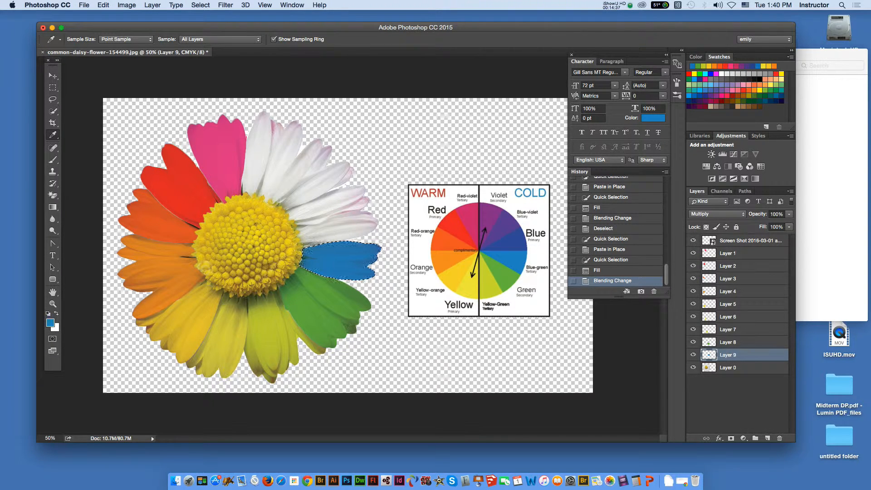
pyautogui.press('super+d')
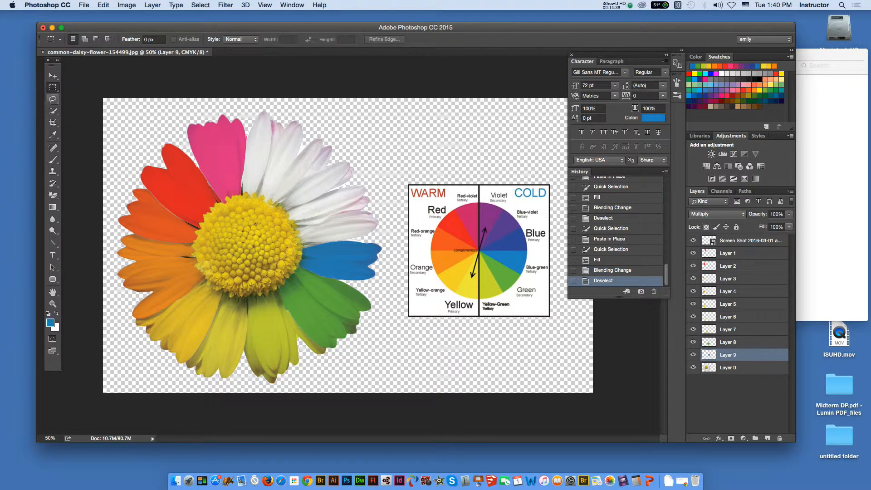
# - Select the white petals just above the light blue group on Layer 0 and paste a copy in place on a new layer
pyautogui.press('v')
pyautogui.click(333, 222)
pyautogui.click(53, 111)
pyautogui.moveTo(324, 233)
pyautogui.mouseDown()
pyautogui.moveTo(352, 223)
pyautogui.moveTo(347, 211)
pyautogui.moveTo(309, 210)
pyautogui.mouseUp()
pyautogui.press('super+c')
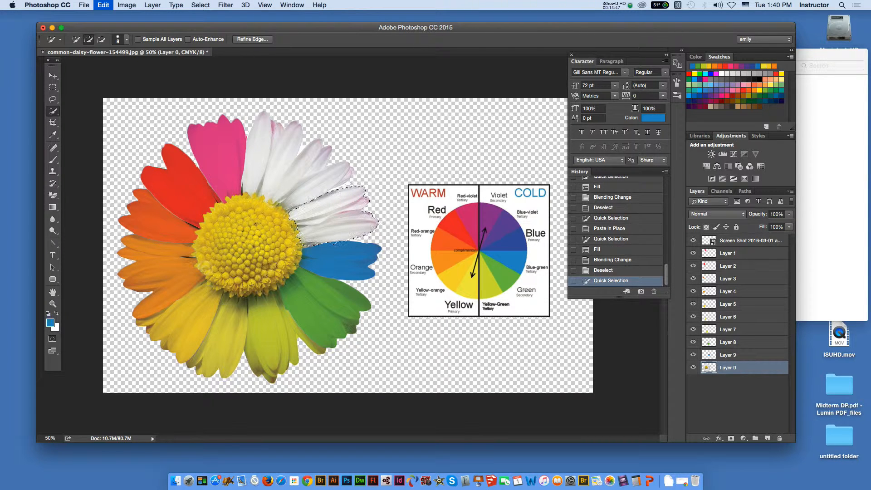
pyautogui.press('super+shift+v')
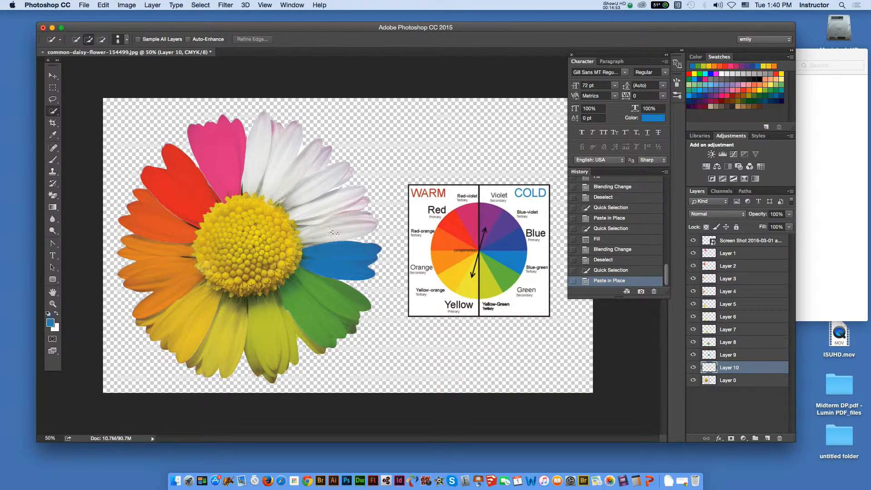
# - Reselect the pasted petals on Layer 10, refine the selection, and sample dark blue from the color wheel as the foreground color
pyautogui.click(335, 233)
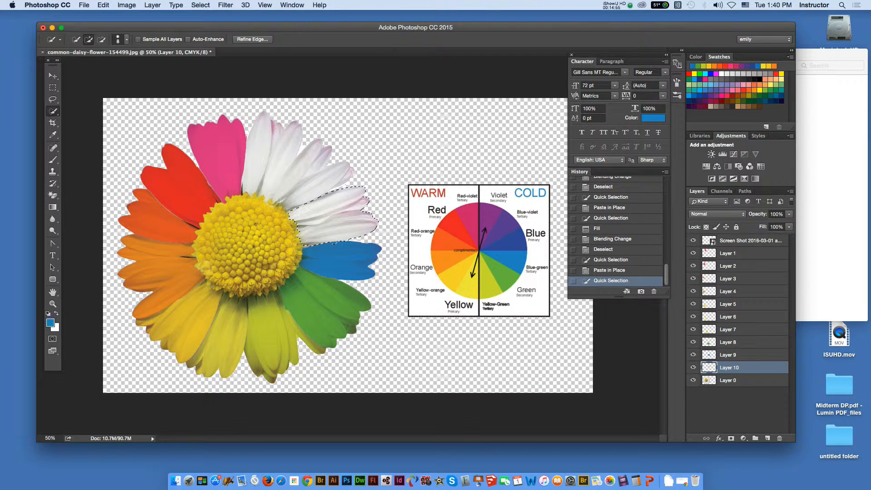
pyautogui.press('alt')
pyautogui.keyDown('alt'); pyautogui.click(317, 196); pyautogui.keyUp('alt')
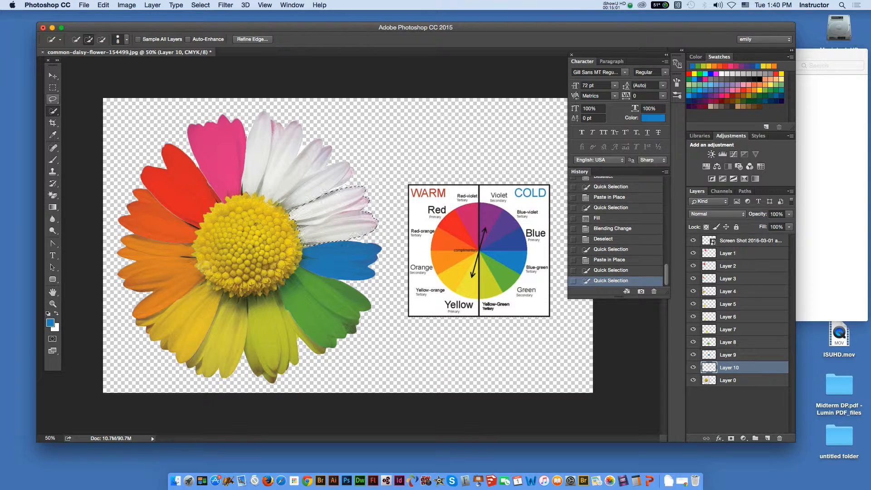
pyautogui.press('i')
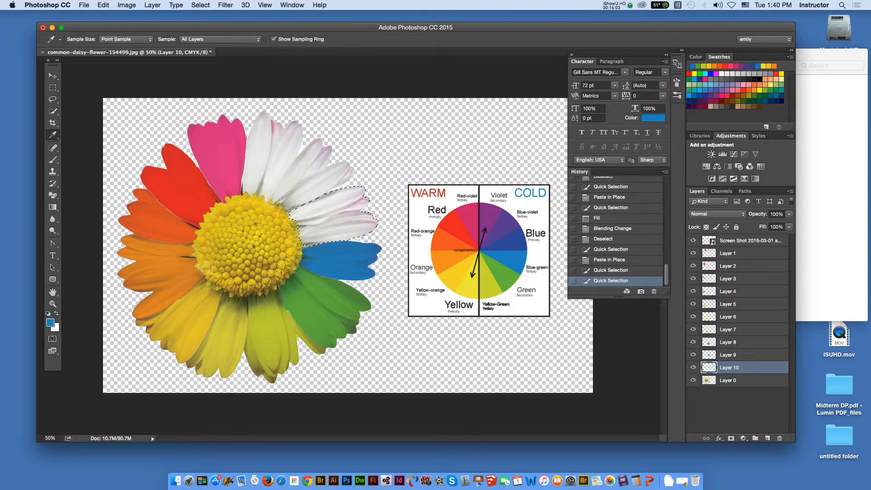
pyautogui.click(513, 240)
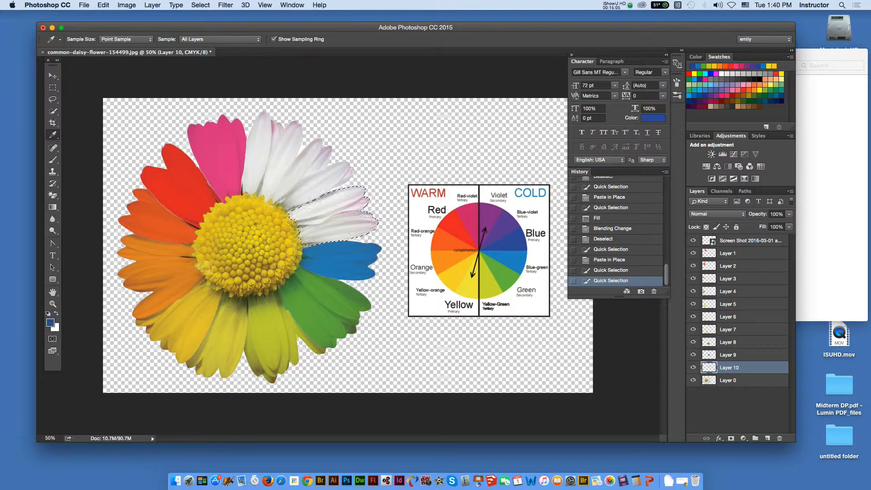
# - Fill the selected petals on Layer 10 with the dark blue foreground color
pyautogui.click(103, 5)
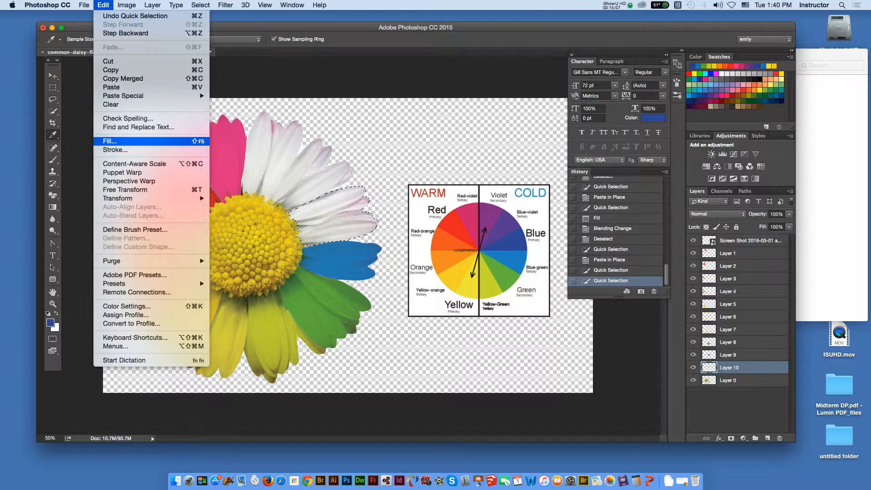
pyautogui.click(110, 141)
pyautogui.press('Return')
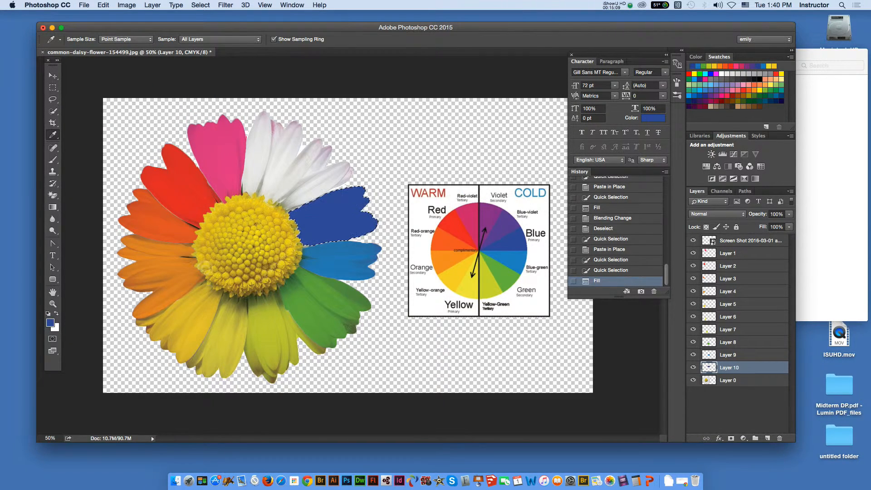
# - Set the blending mode of the dark blue petals' Layer 10 to Multiply and deselect the petals
pyautogui.click(717, 214)
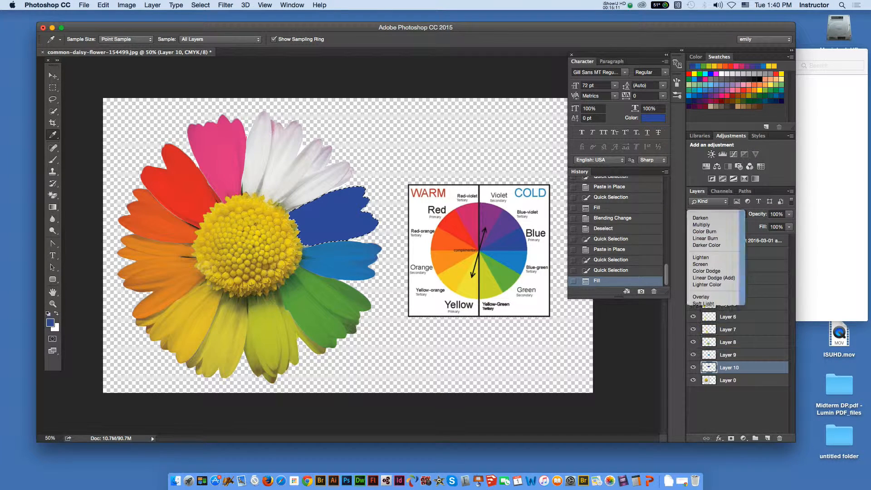
pyautogui.click(708, 234)
pyautogui.press('m')
pyautogui.press('super+d')
# - Copy the white petals just above the dark blue group from Layer 0 in place onto a new layer and reselect the copy
pyautogui.press('v')
pyautogui.click(727, 380)
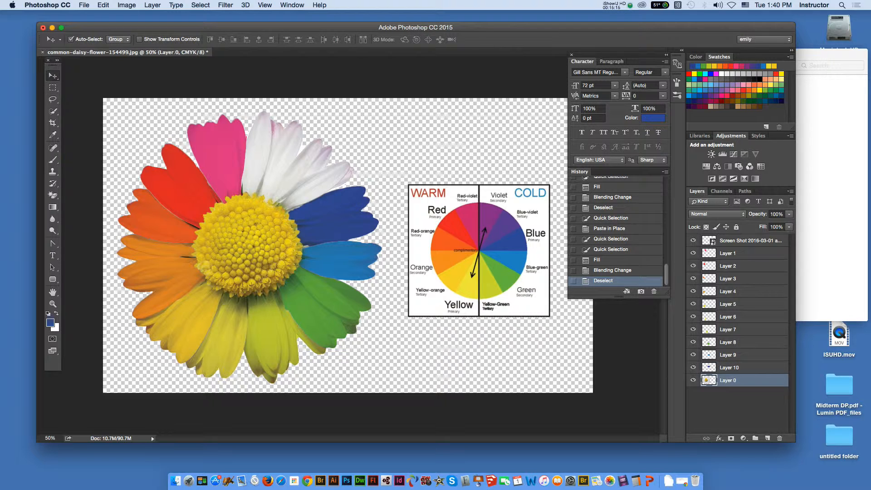
pyautogui.press('w')
pyautogui.moveTo(271, 192)
pyautogui.mouseDown()
pyautogui.moveTo(300, 171)
pyautogui.moveTo(338, 168)
pyautogui.mouseUp()
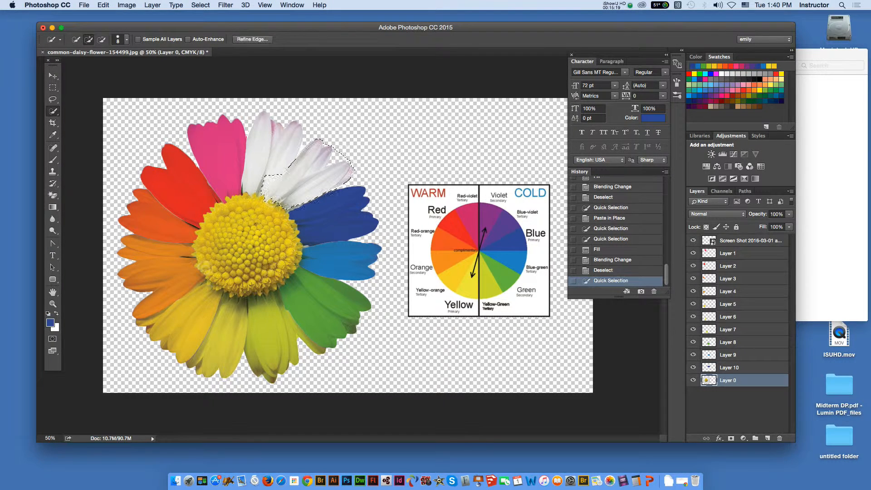
pyautogui.press('alt')
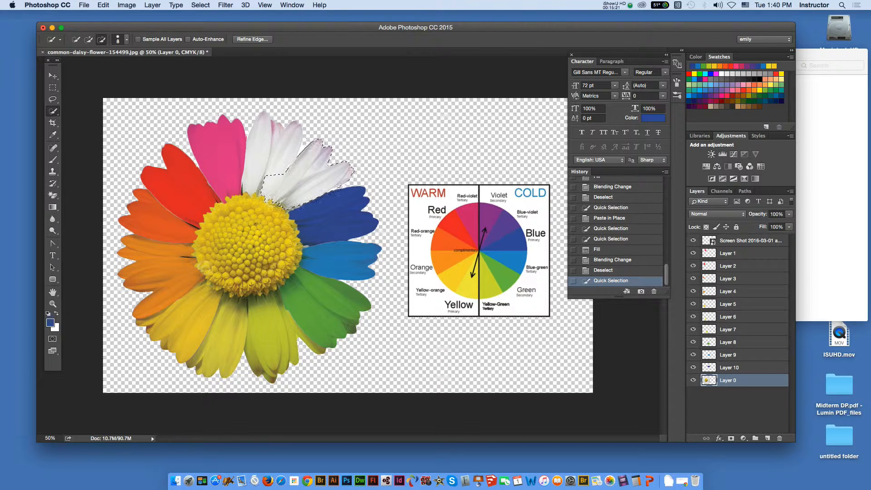
pyautogui.moveTo(267, 193); pyautogui.dragTo(281, 180)
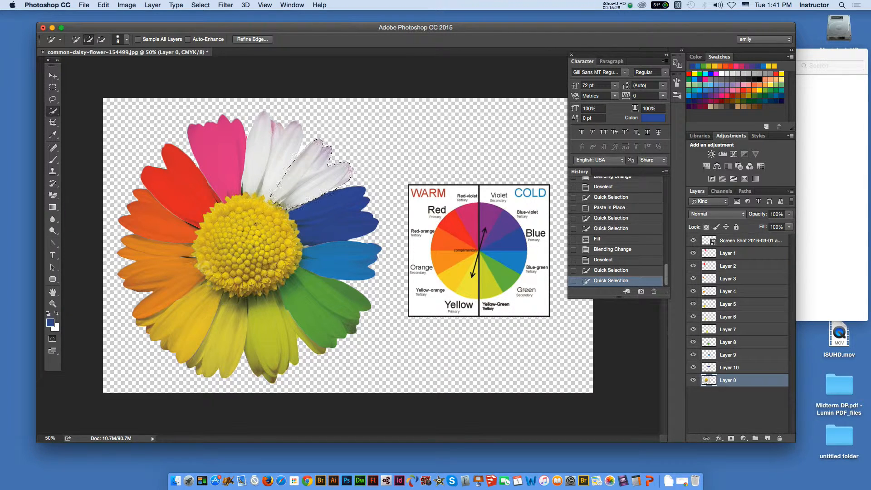
pyautogui.press('super+shift+v')
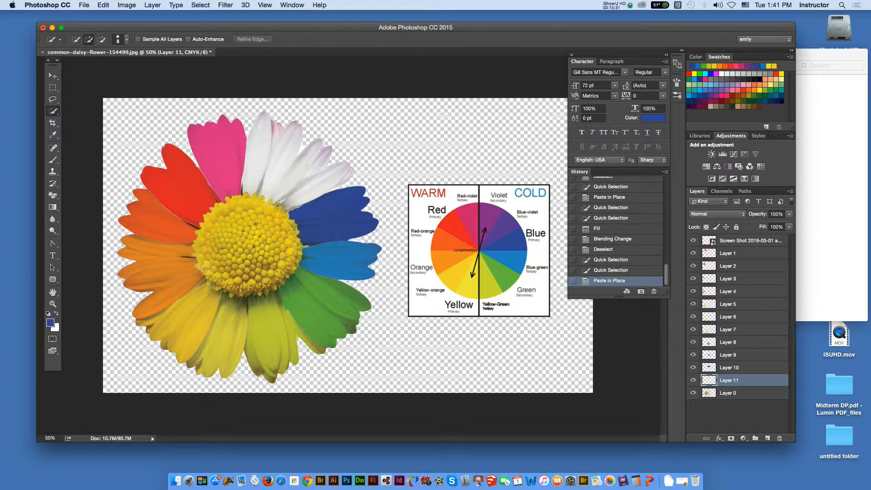
pyautogui.moveTo(309, 175); pyautogui.dragTo(290, 195)
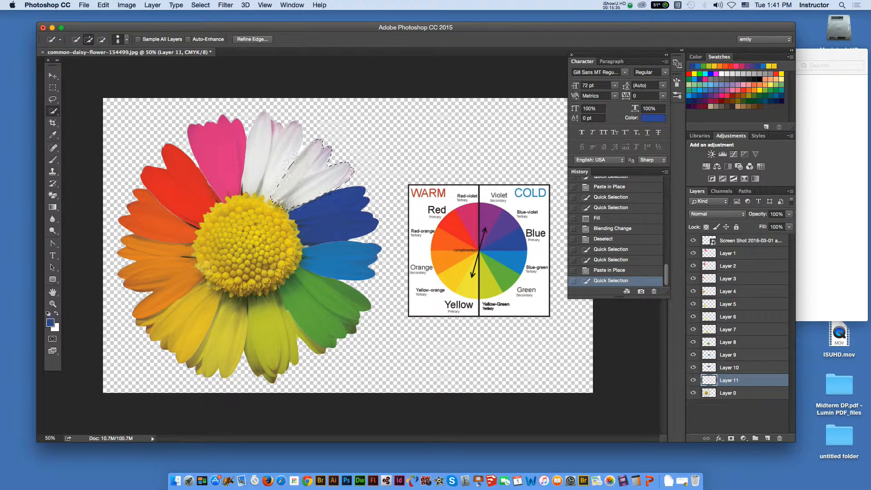
# - Fill the selected petals on Layer 11 with the current dark blue foreground color
pyautogui.click(103, 5)
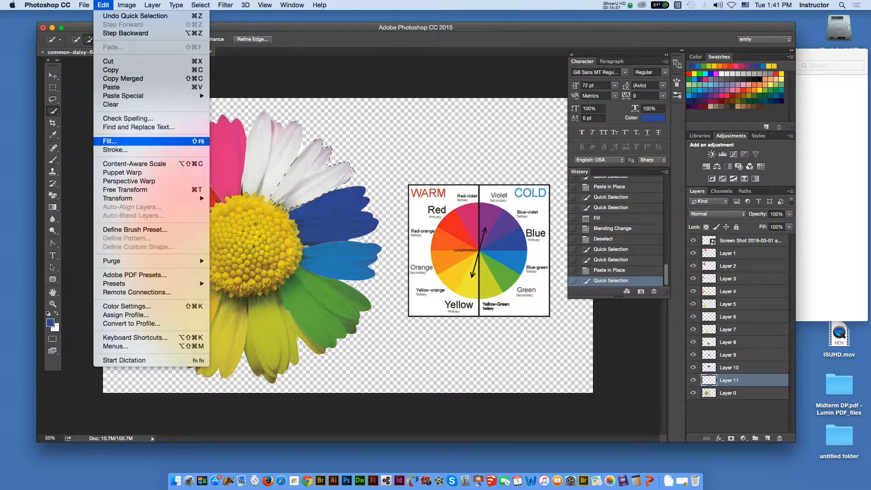
pyautogui.click(111, 141)
pyautogui.press('Return')
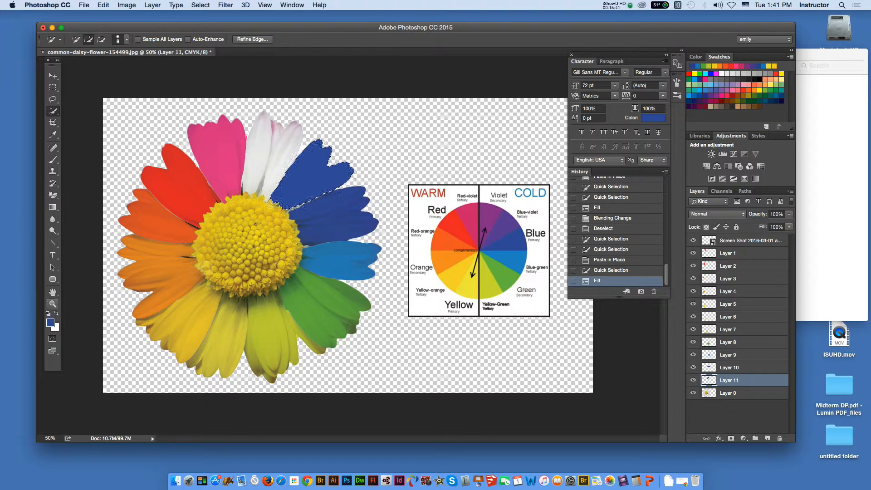
# - Sample blue-violet from the color wheel and fill the selected petals on Layer 11 with that foreground color
pyautogui.press('i')
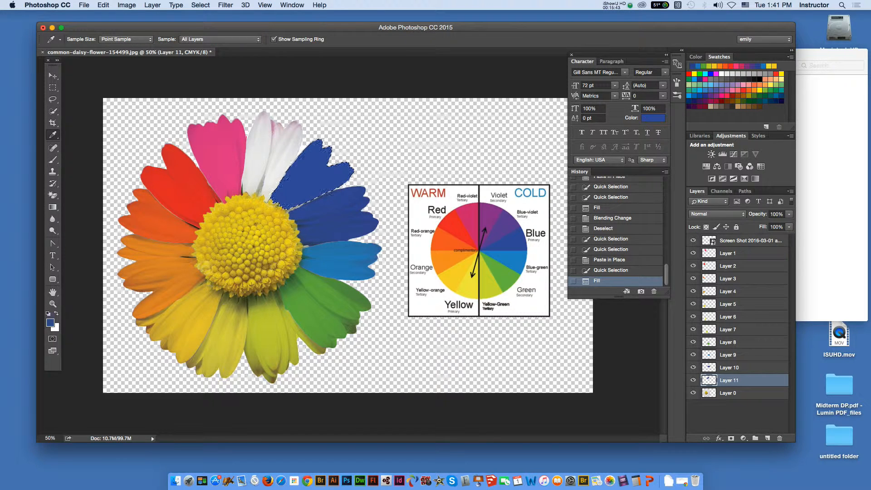
pyautogui.click(505, 230)
pyautogui.click(103, 5)
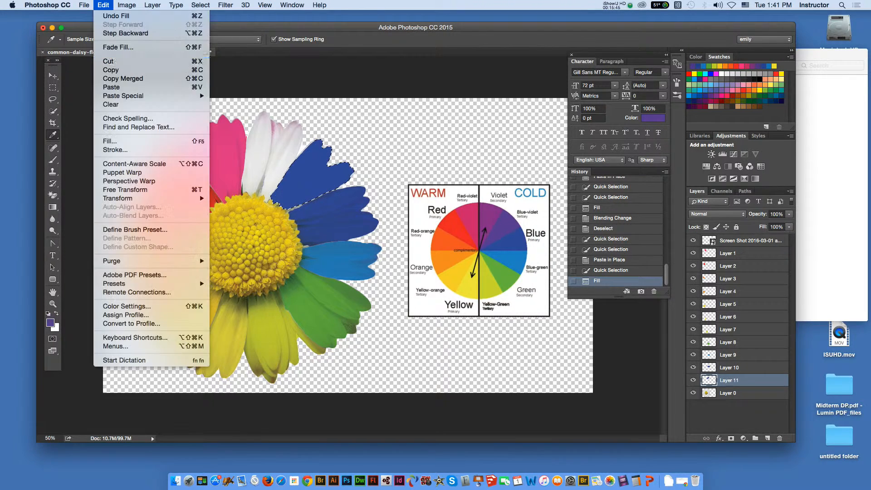
pyautogui.click(114, 141)
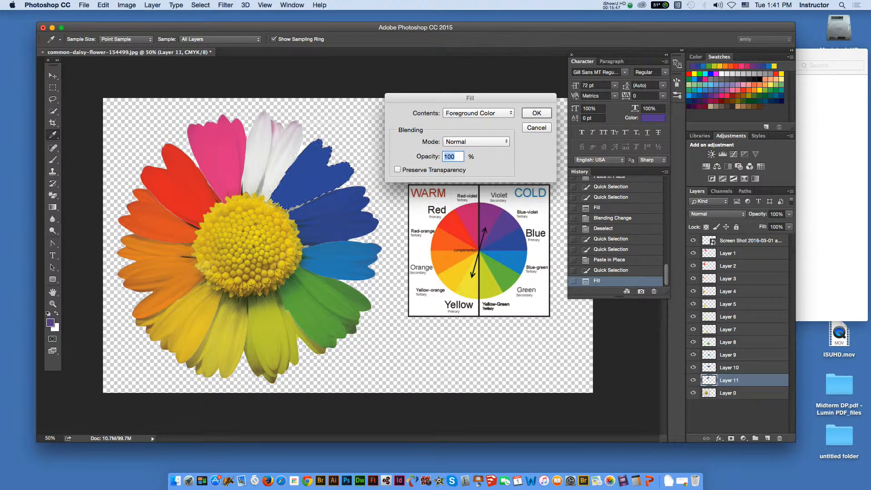
pyautogui.press('Return')
# - Set the blending mode of the blue-violet petals' Layer 11 to Multiply and deselect the petals
pyautogui.click(717, 213)
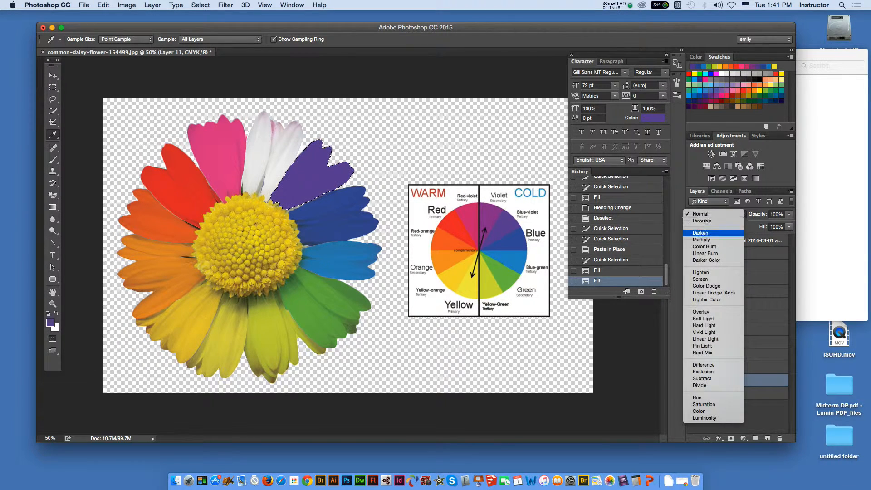
pyautogui.click(701, 239)
pyautogui.press('m')
pyautogui.hotkey('ctrl', 'd')
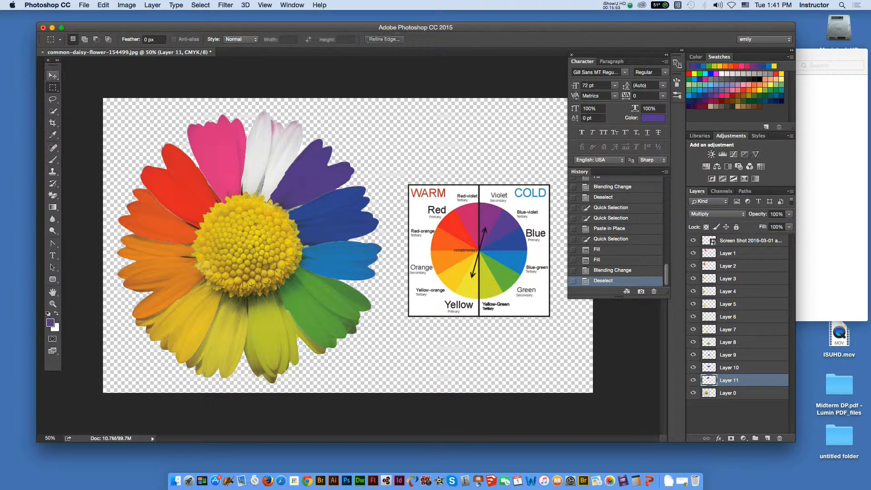
# - Select the last white petals on Layer 0 and trim the selection off the neighboring blue-violet and pink petals with the Lasso
pyautogui.click(52, 76)
pyautogui.click(279, 159)
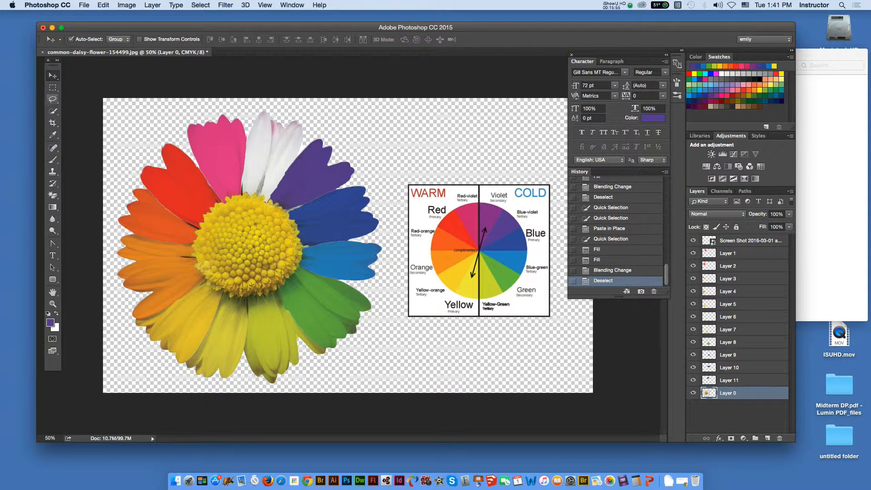
pyautogui.click(52, 111)
pyautogui.moveTo(288, 138)
pyautogui.mouseDown()
pyautogui.moveTo(273, 189)
pyautogui.moveTo(258, 157)
pyautogui.mouseUp()
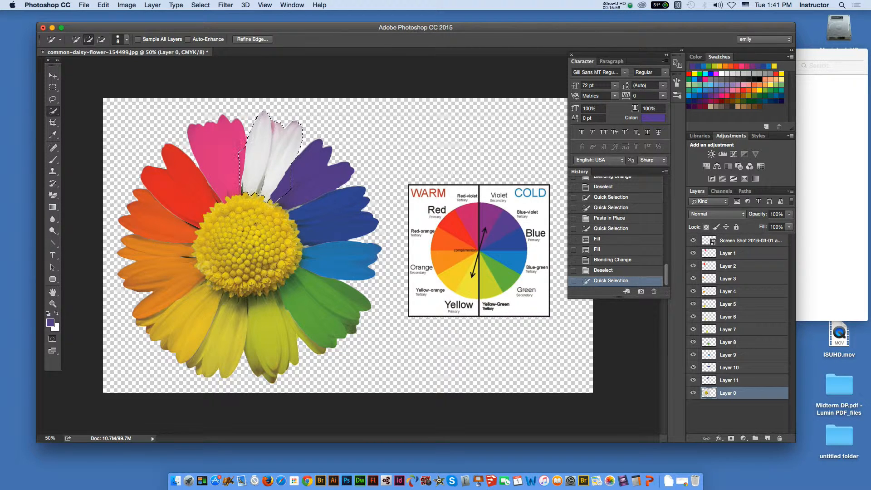
pyautogui.click(267, 130)
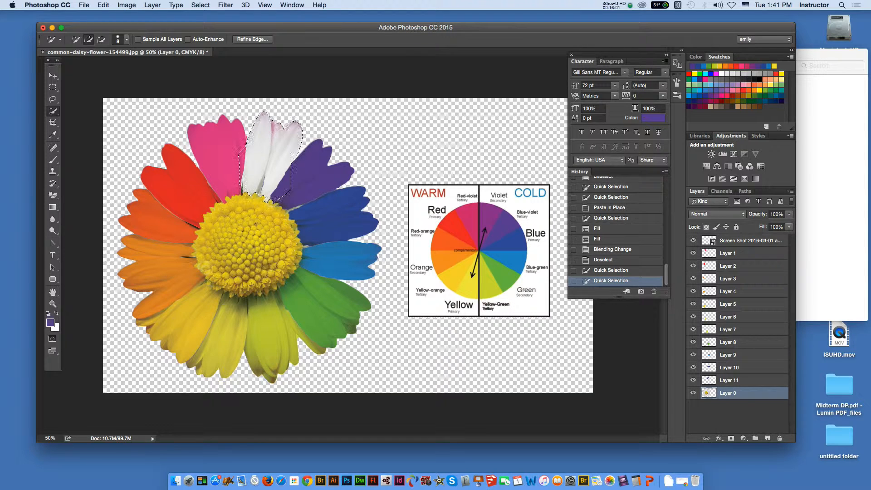
pyautogui.press('l')
pyautogui.press('alt')
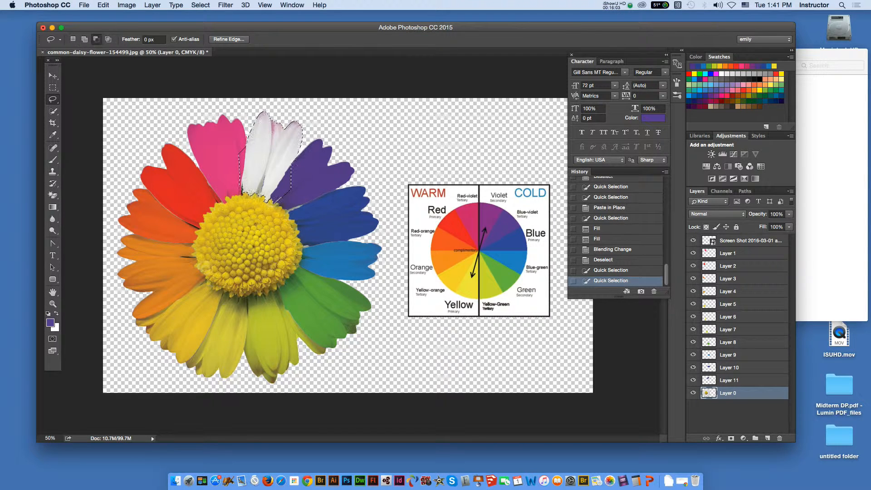
pyautogui.moveTo(301, 151)
pyautogui.mouseDown()
pyautogui.moveTo(274, 199)
pyautogui.moveTo(296, 193)
pyautogui.moveTo(302, 153)
pyautogui.mouseUp()
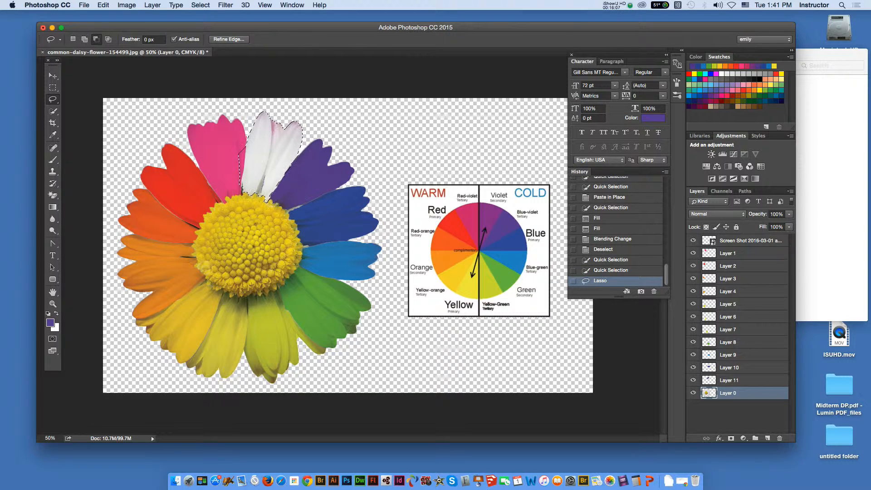
pyautogui.moveTo(247, 146); pyautogui.dragTo(242, 186)
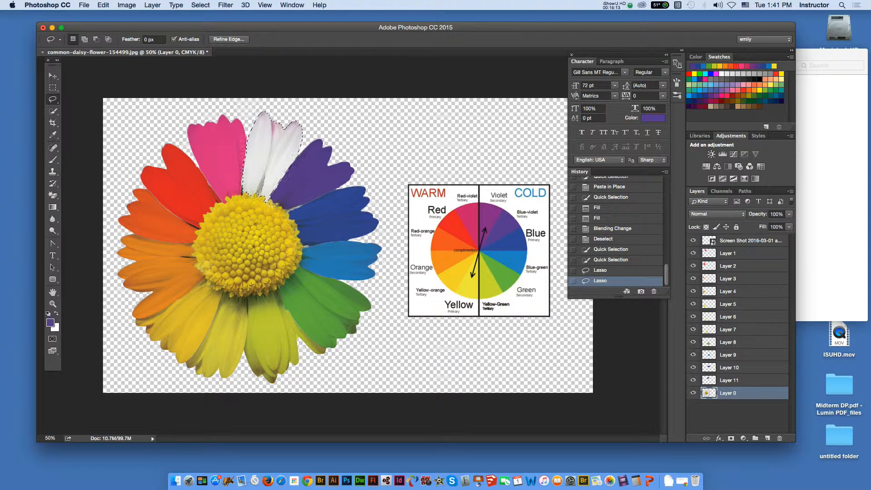
# - Paste a copy of the last white petals in place on a new layer and reselect the pasted petals
pyautogui.press('super+shift+v')
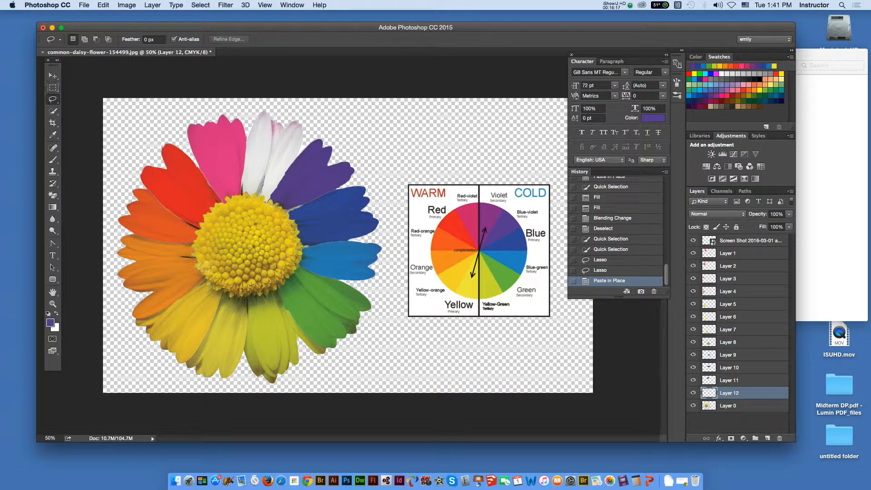
pyautogui.click(53, 111)
pyautogui.moveTo(288, 134)
pyautogui.mouseDown()
pyautogui.moveTo(276, 167)
pyautogui.moveTo(261, 152)
pyautogui.moveTo(258, 170)
pyautogui.mouseUp()
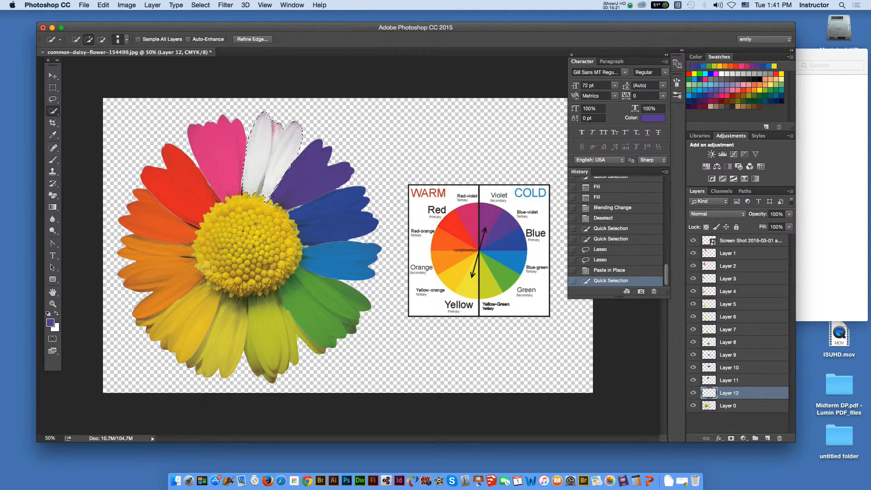
# - Fill the selected petals on Layer 12 with violet (8e2c8f) sampled from the color wheel as a custom fill color
pyautogui.click(104, 5)
pyautogui.click(109, 142)
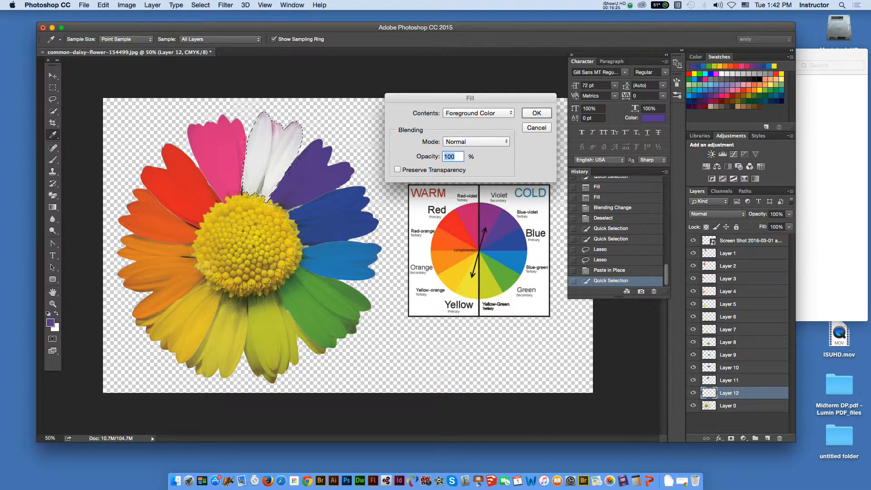
pyautogui.click(478, 113)
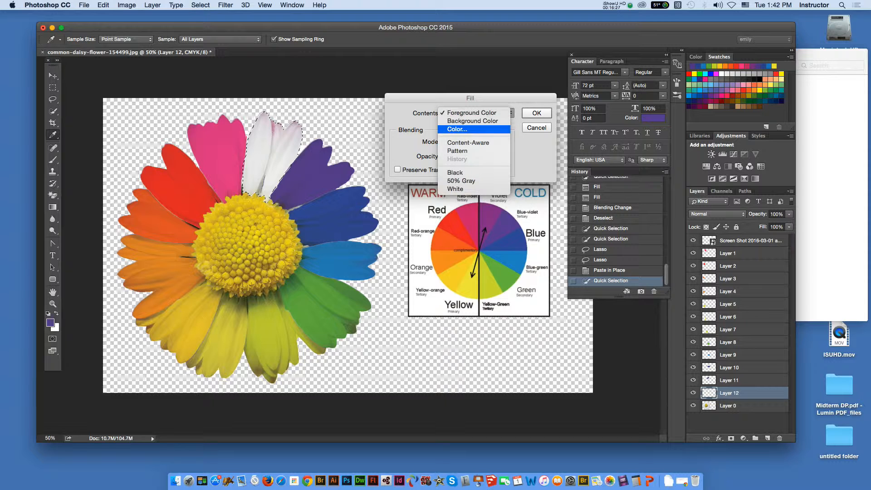
pyautogui.click(472, 130)
pyautogui.click(491, 219)
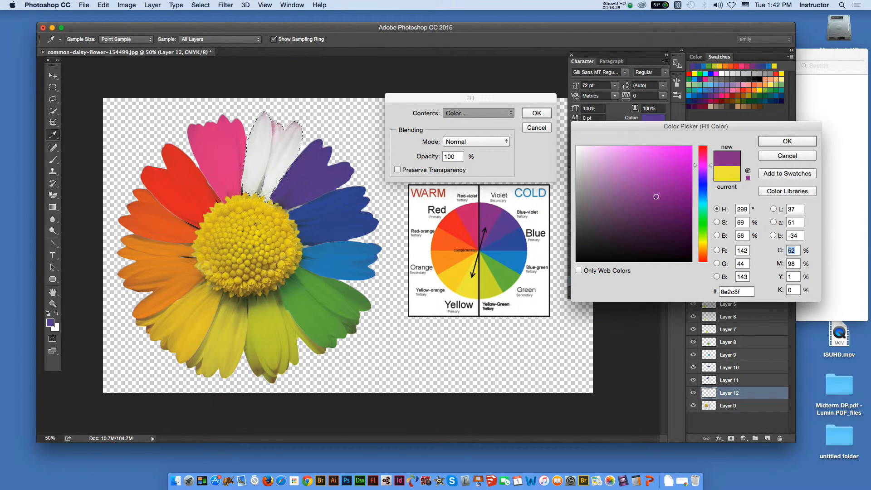
pyautogui.press('Return')
pyautogui.press('Return')
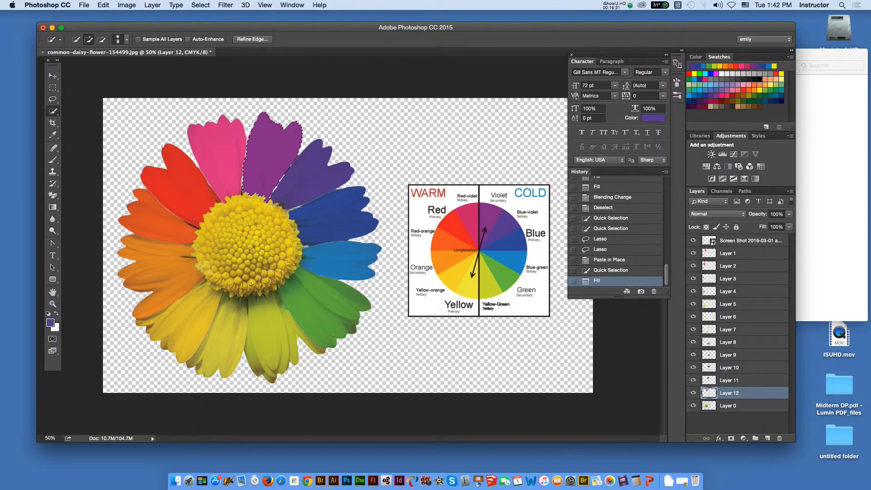
# - Set the blending mode of the violet petals' Layer 12 to Multiply and deselect the petals
pyautogui.click(717, 213)
pyautogui.click(702, 240)
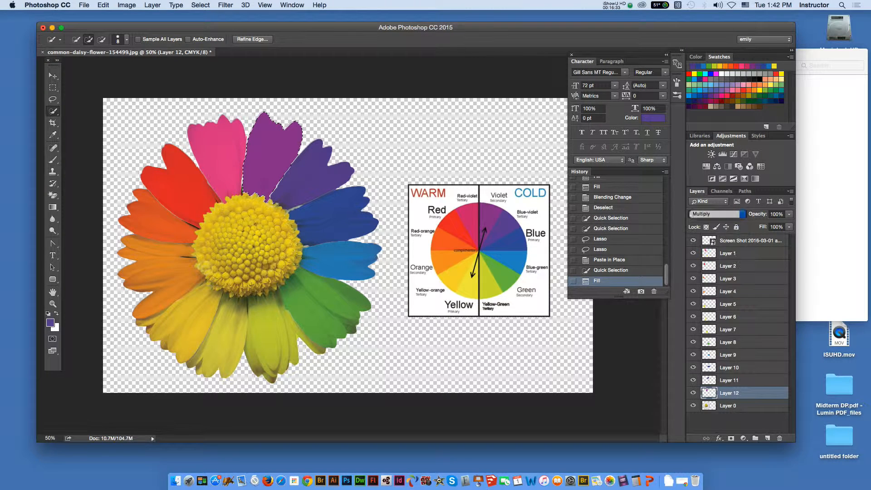
pyautogui.press('m')
pyautogui.press('super+d')
# - Add a Brightness/Contrast adjustment layer above Layer 0 with brightness -39 and contrast 92
pyautogui.press('v')
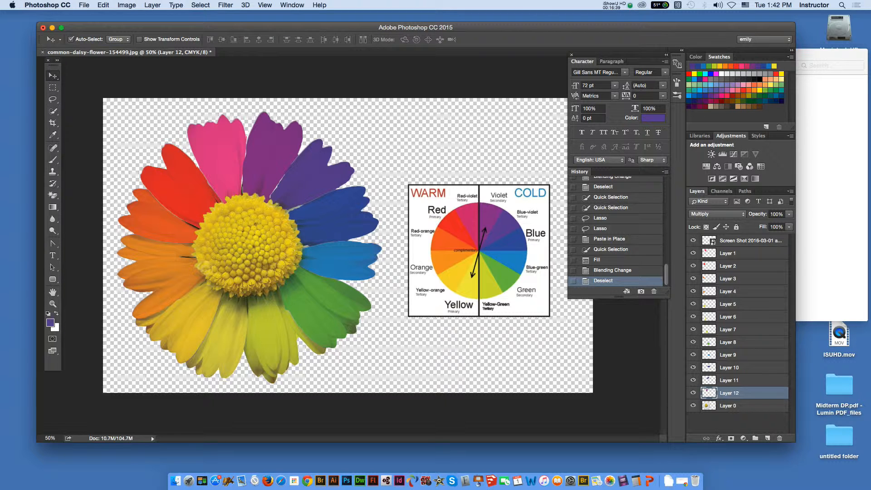
pyautogui.click(737, 406)
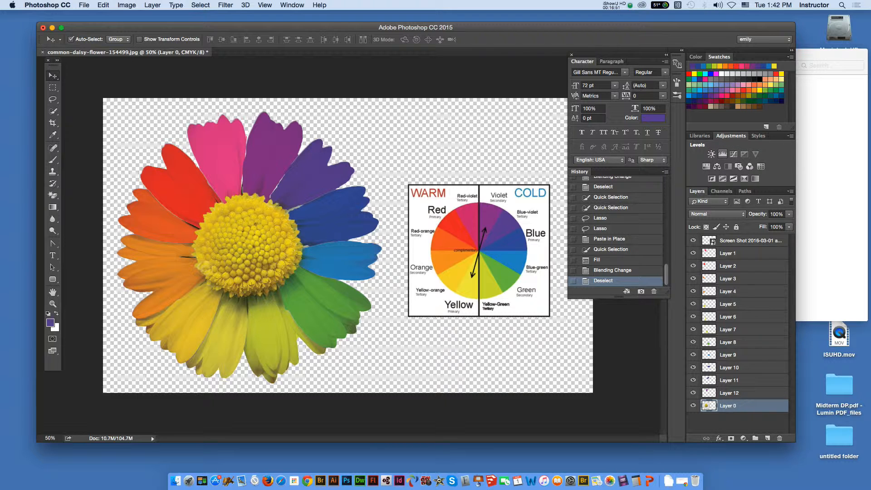
pyautogui.click(711, 154)
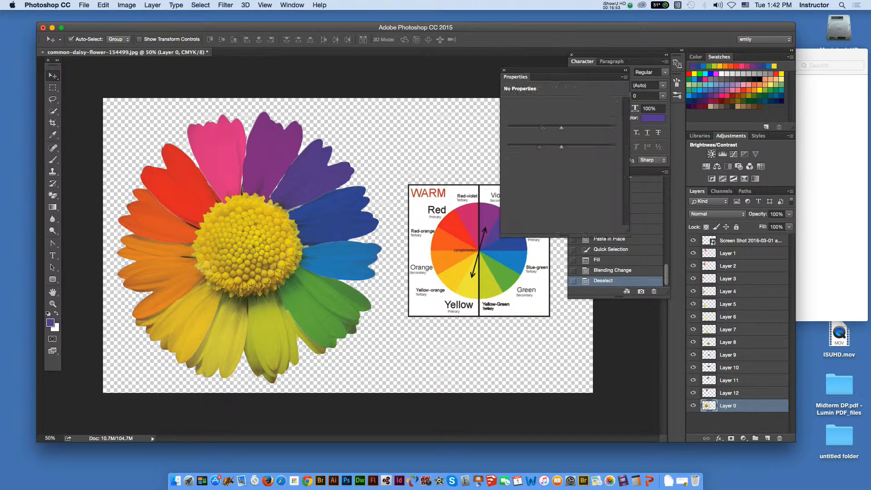
pyautogui.moveTo(562, 148); pyautogui.dragTo(611, 147)
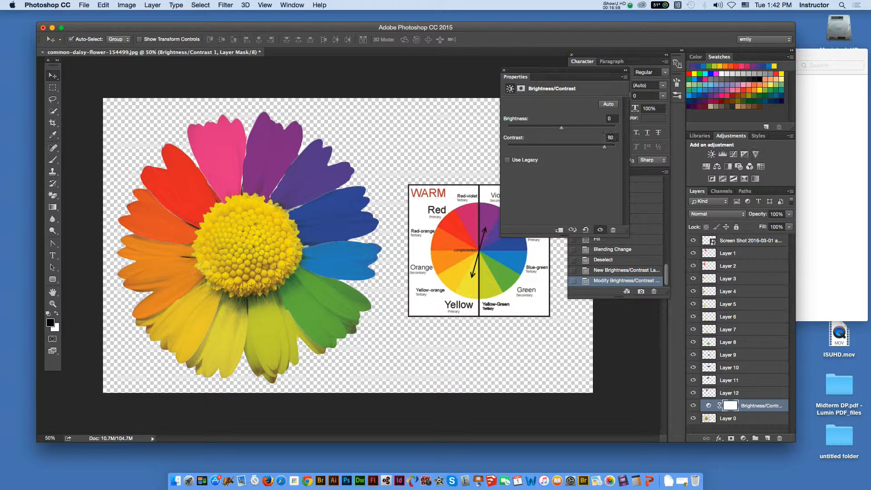
pyautogui.moveTo(561, 129); pyautogui.dragTo(546, 129)
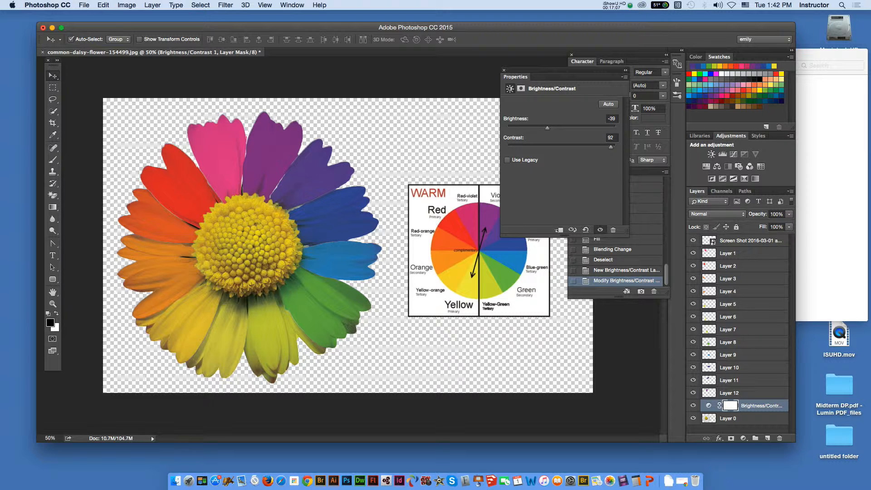
pyautogui.click(503, 70)
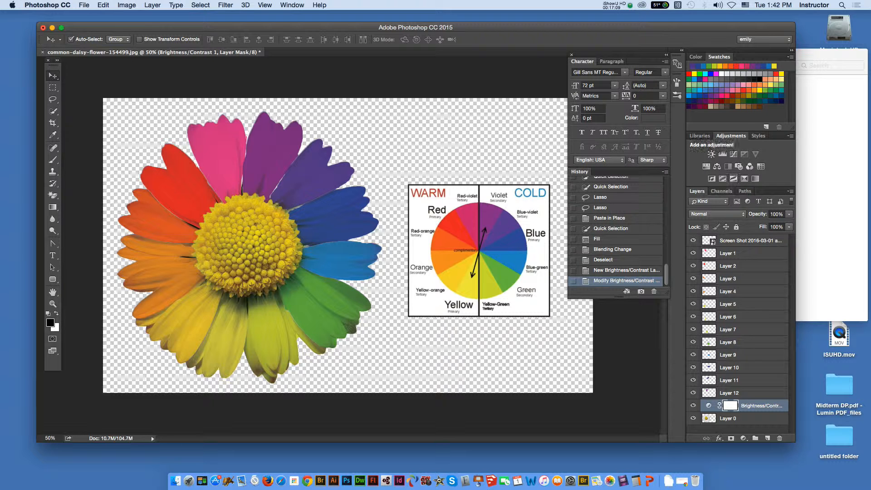
# - Add a Curves adjustment layer above the Brightness/Contrast layer and raise the midpoint of the CMYK curve slightly
pyautogui.click(734, 154)
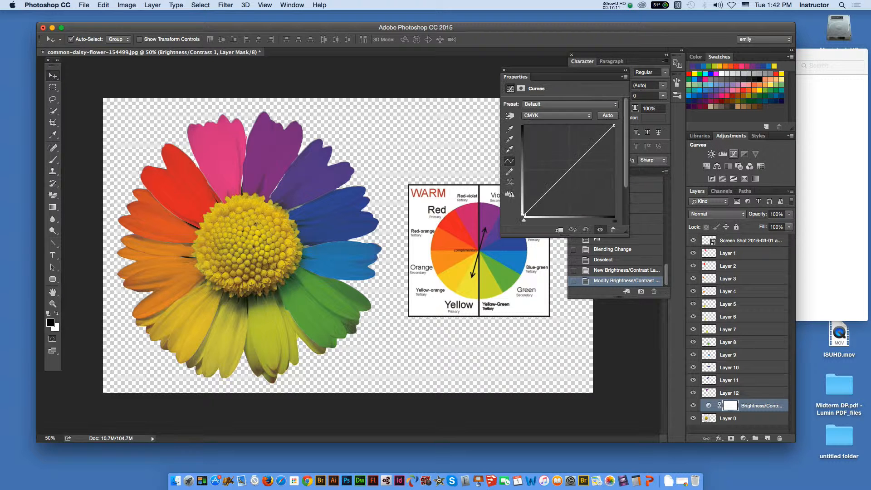
pyautogui.moveTo(570, 170); pyautogui.dragTo(567, 162)
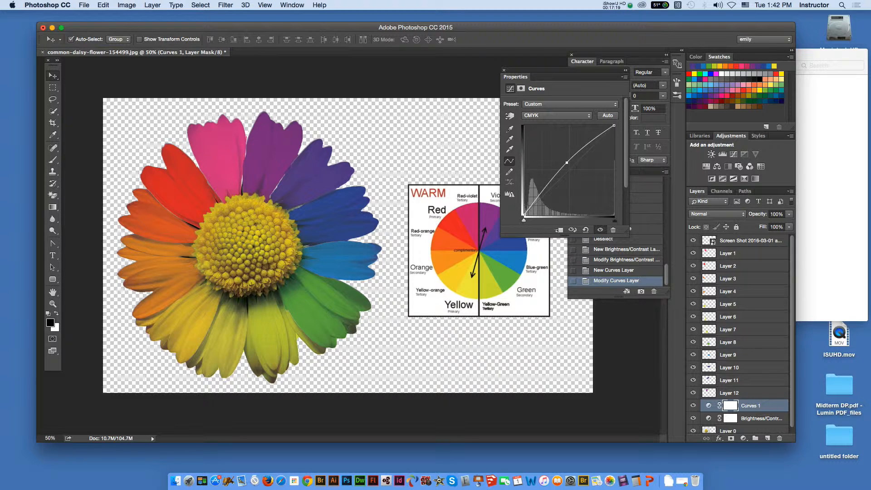
pyautogui.click(504, 70)
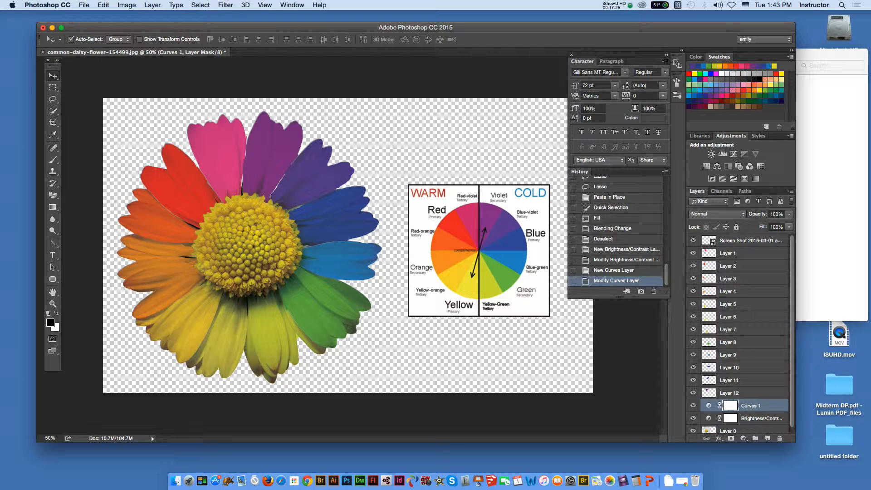
# - Crop the canvas tightly around the multicolored daisy, cutting off the area with the color wheel
pyautogui.click(744, 380)
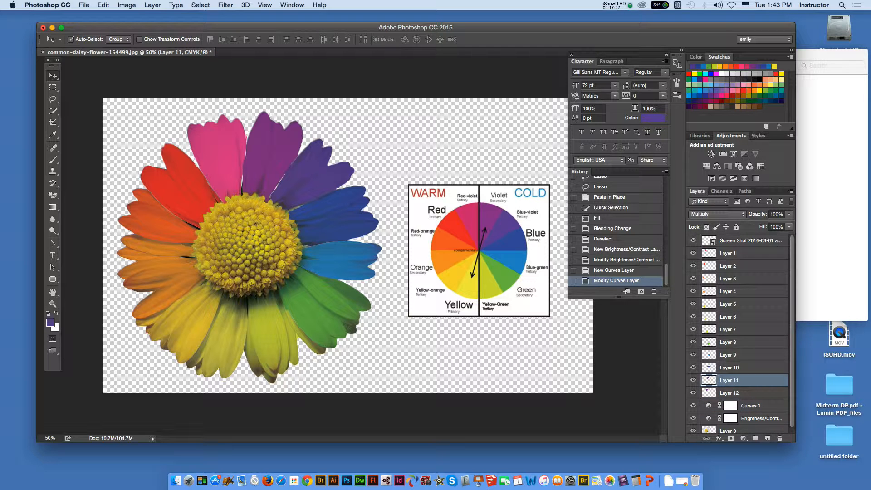
pyautogui.click(744, 368)
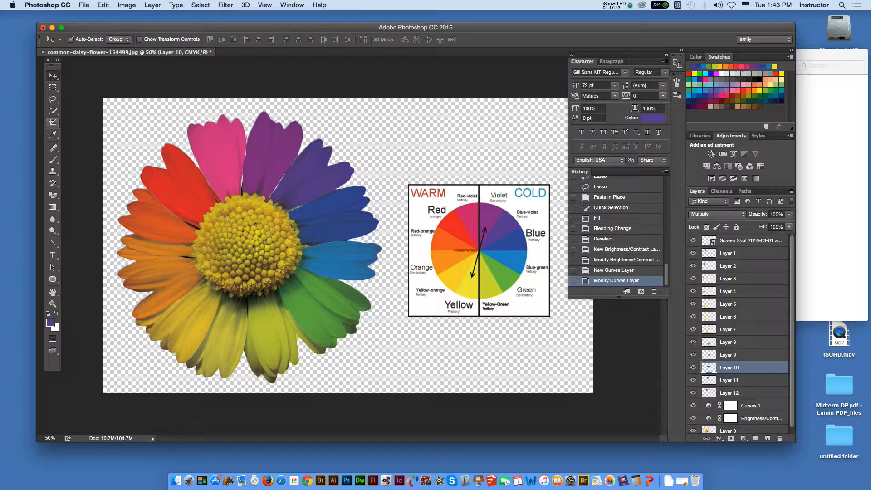
pyautogui.click(52, 122)
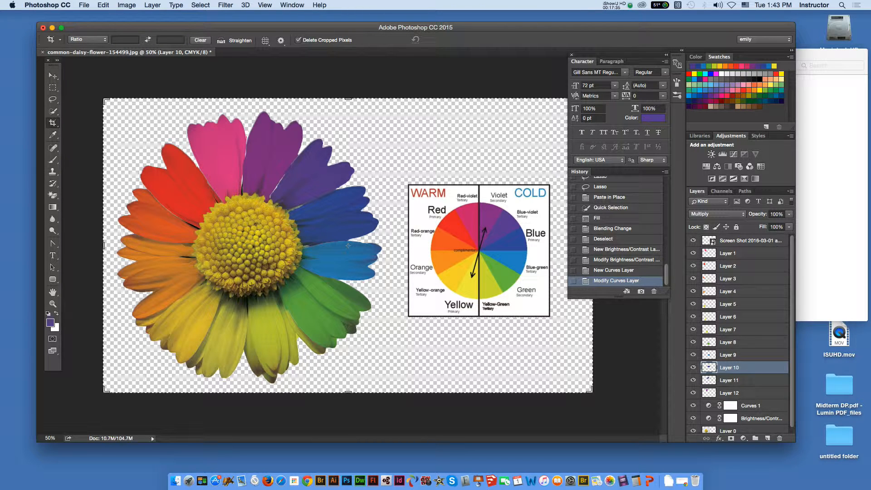
pyautogui.moveTo(617, 55); pyautogui.dragTo(644, 66)
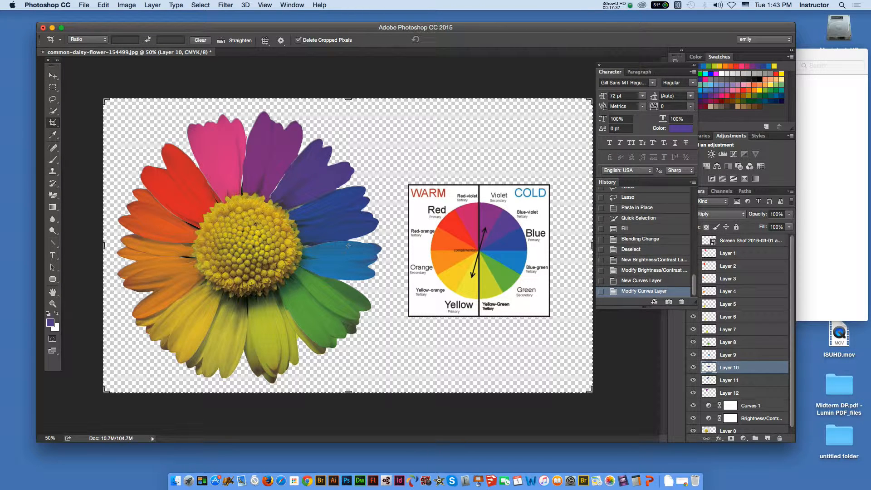
pyautogui.moveTo(592, 246); pyautogui.dragTo(491, 245)
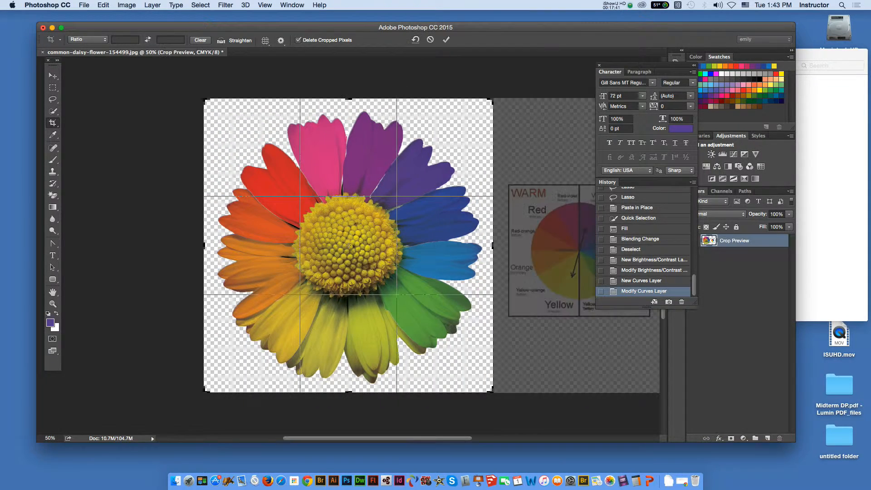
pyautogui.press('Return')
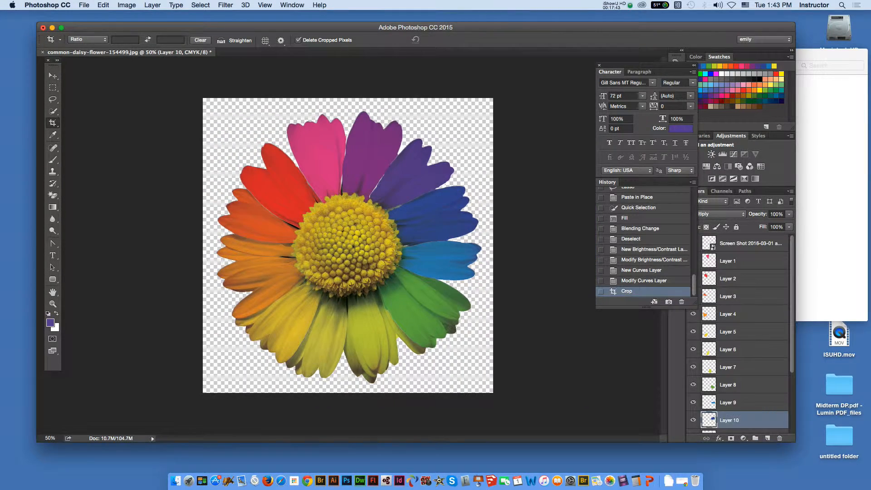
pyautogui.press('v')
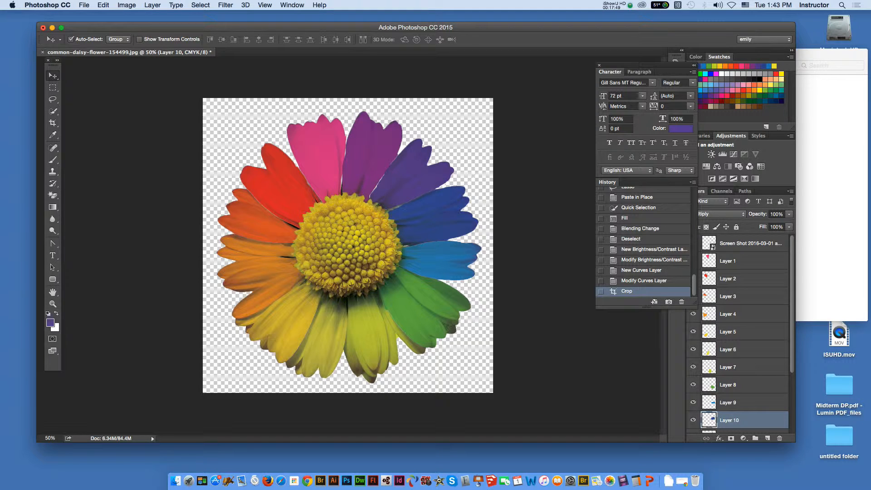
# - Examine the file formats available for saving the cropped daisy document, and leave without saving
pyautogui.click(84, 5)
pyautogui.click(99, 99)
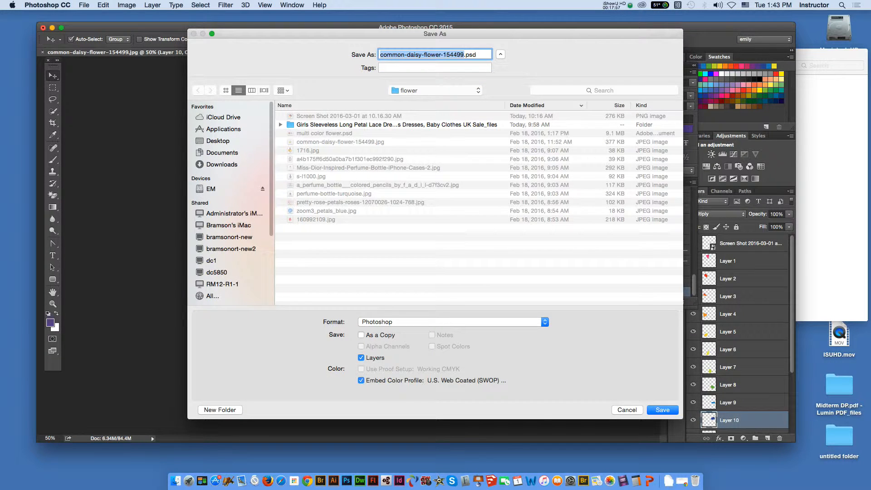
pyautogui.click(453, 321)
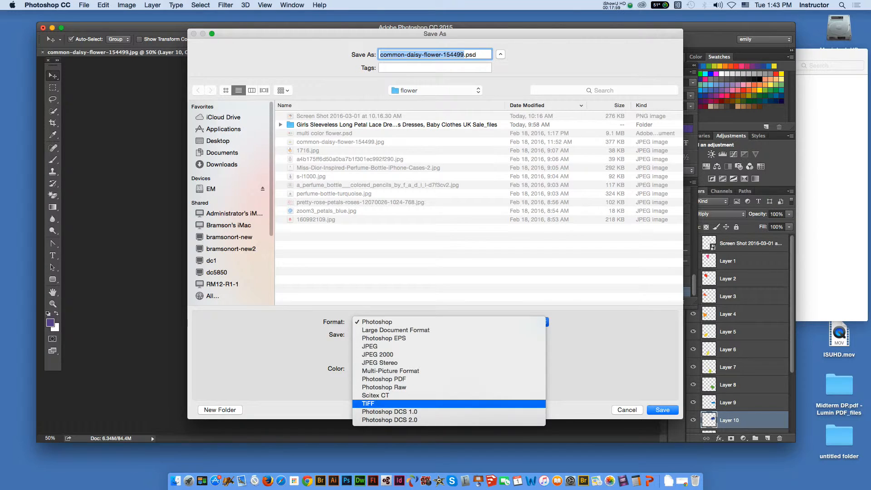
pyautogui.press('Escape')
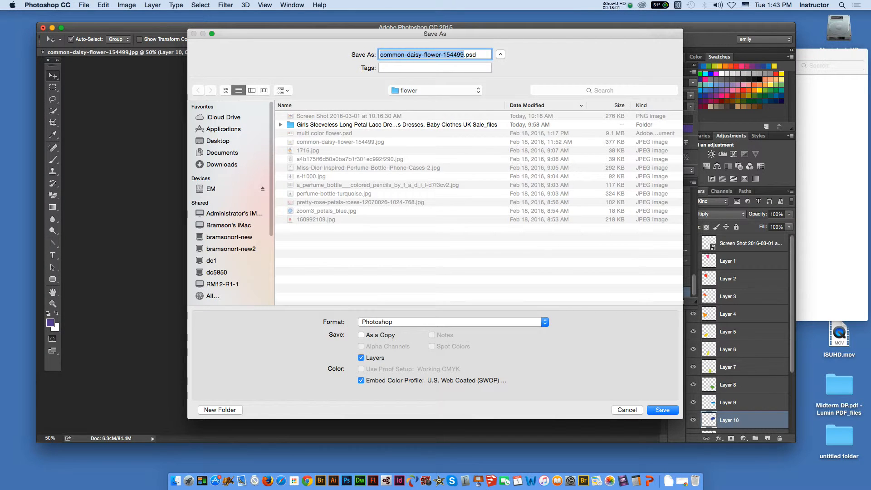
pyautogui.press('Escape')
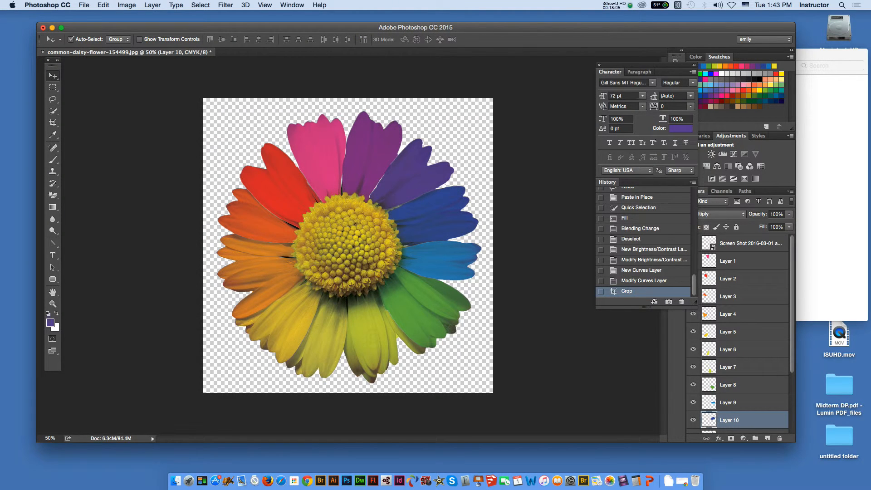
pyautogui.click(623, 480)
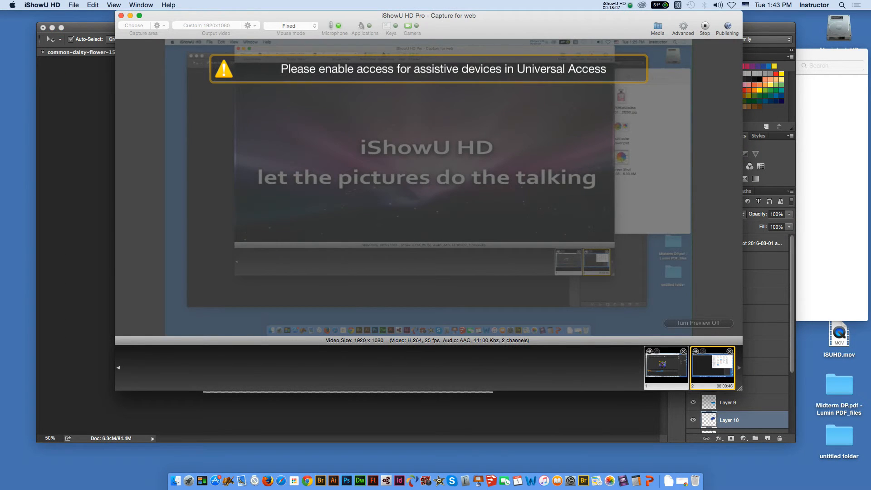